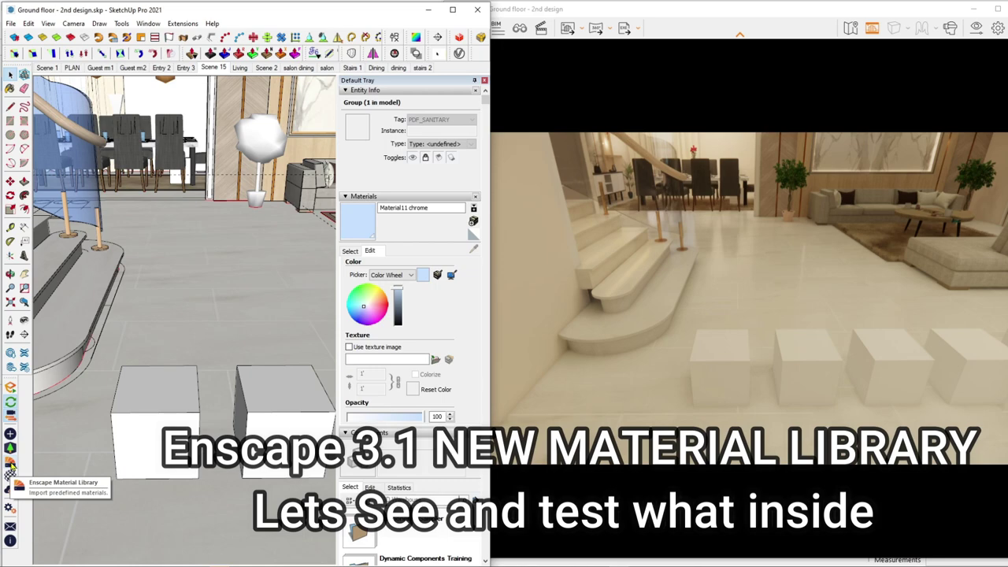
Step: Open the Enscape Material Library and move its window up and to the left
{"action": "left_click", "coordinate": [11, 465]}
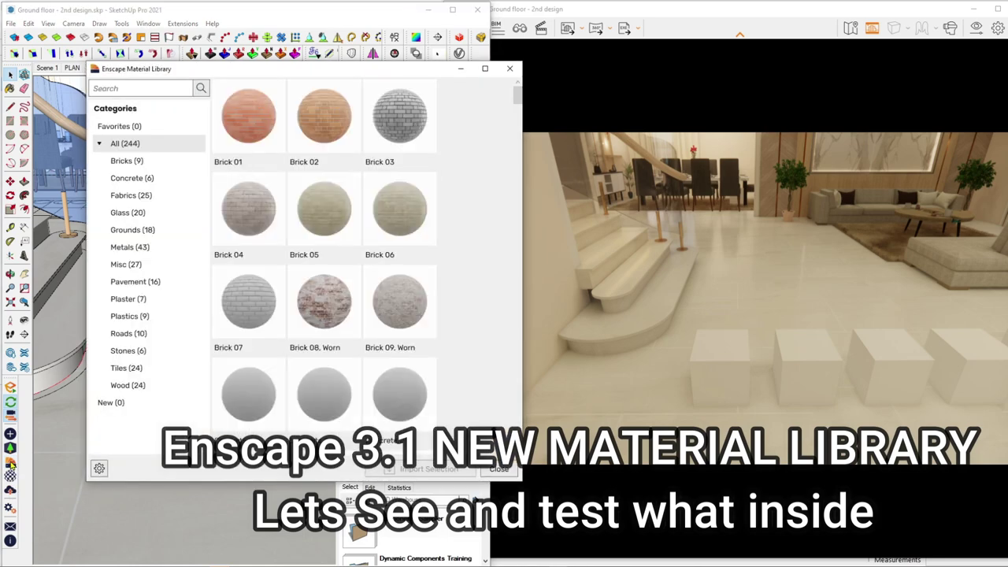
{"action": "mouse_move", "coordinate": [302, 73]}
{"action": "left_mouse_down"}
{"action": "mouse_move", "coordinate": [307, 37]}
{"action": "mouse_move", "coordinate": [492, 59]}
{"action": "mouse_move", "coordinate": [479, 72]}
{"action": "left_mouse_up"}
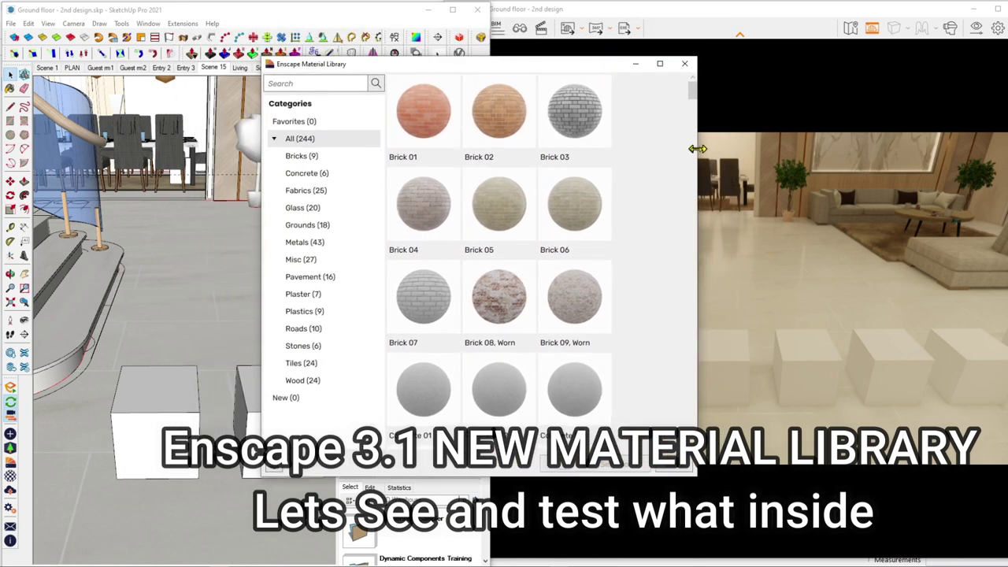
{"action": "left_click_drag", "start_coordinate": [524, 63], "coordinate": [479, 55]}
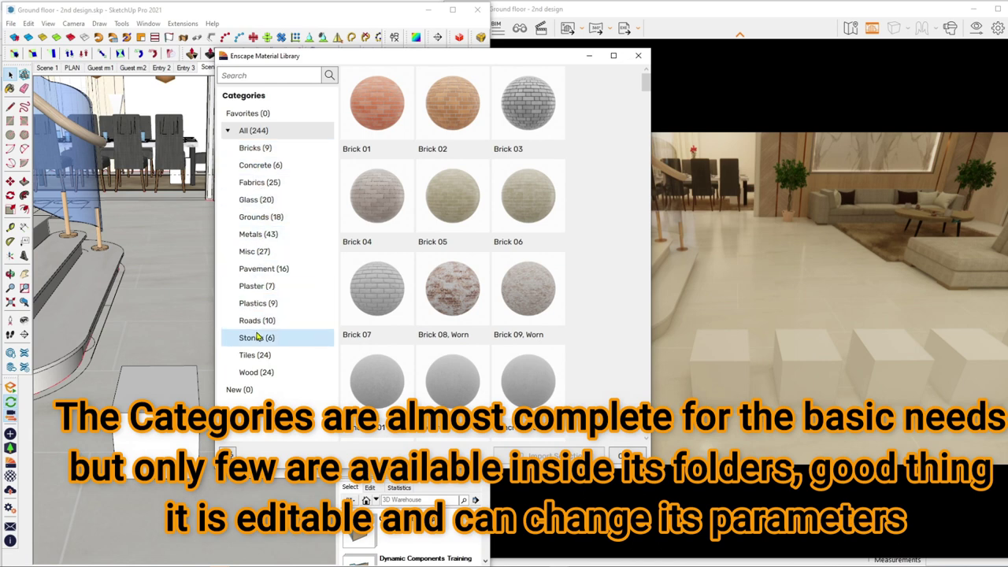
Step: Browse the Bricks, Concrete, Fabrics, Metals and Glass categories, ending on the Grounds materials
{"action": "left_click", "coordinate": [256, 148]}
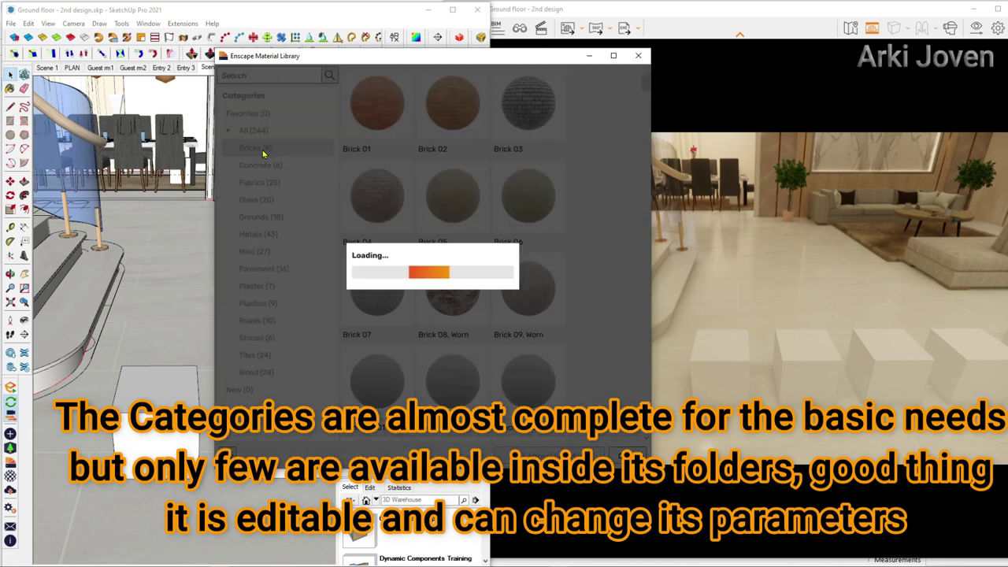
{"action": "left_click", "coordinate": [267, 170]}
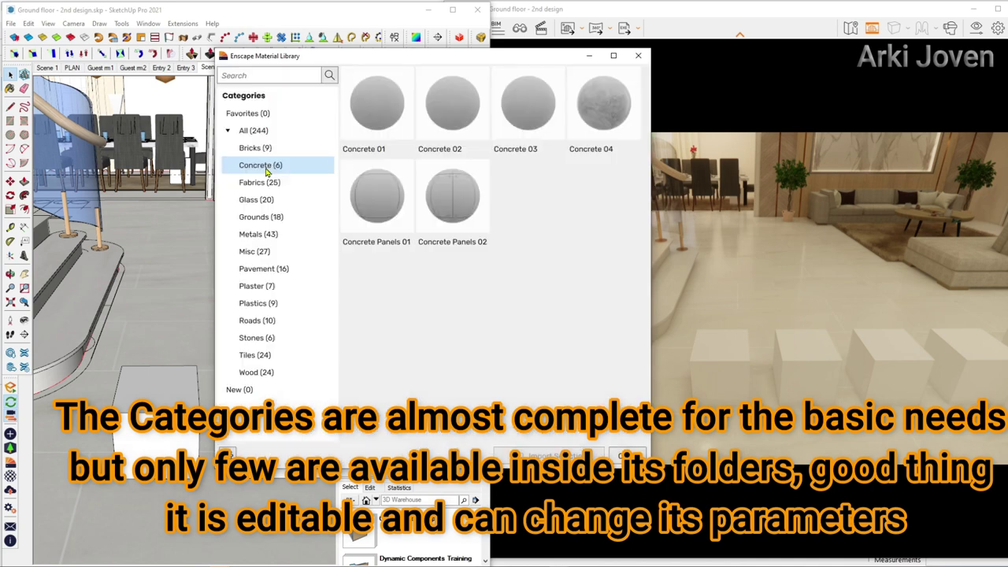
{"action": "left_click", "coordinate": [270, 185]}
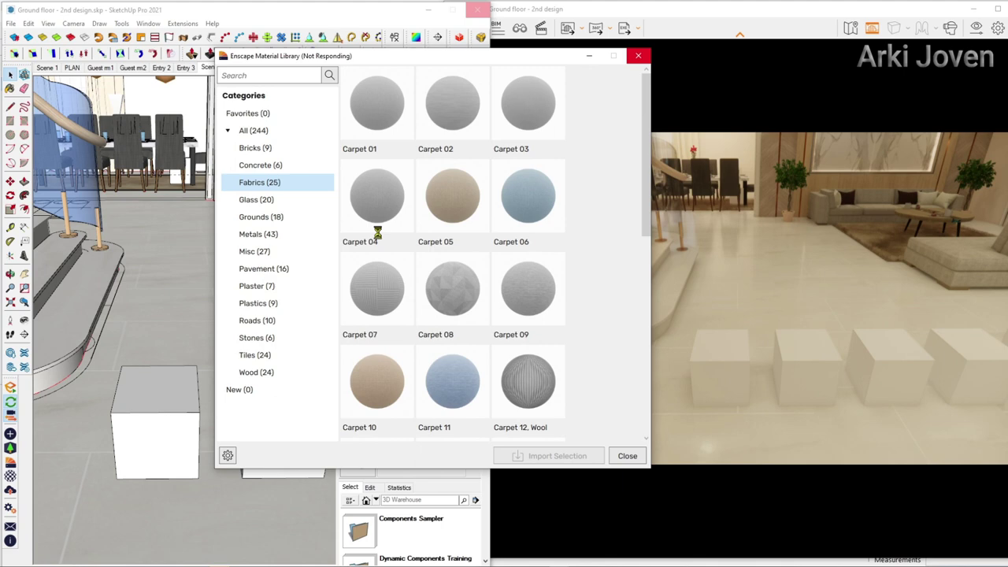
{"action": "left_click", "coordinate": [272, 235]}
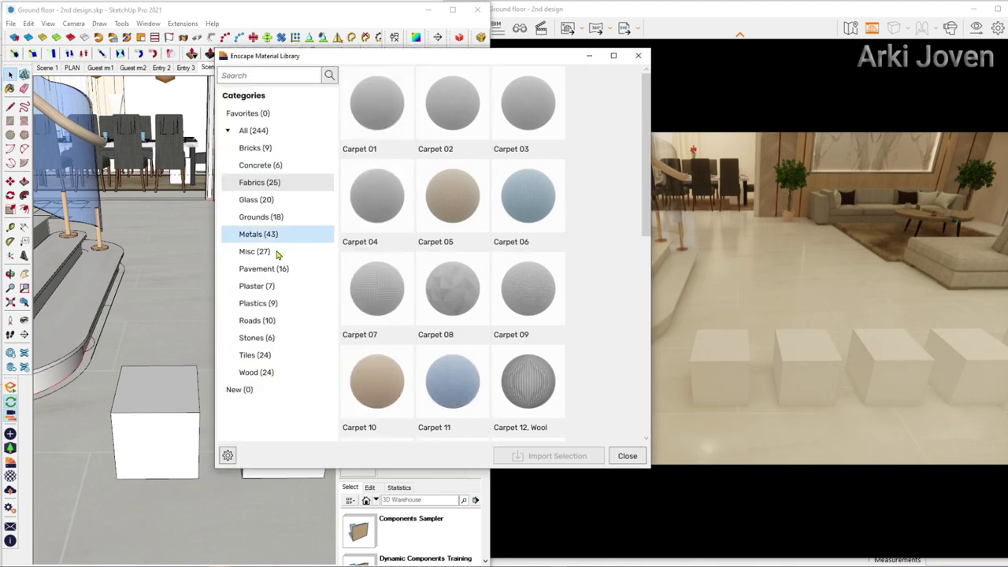
{"action": "left_click", "coordinate": [259, 201]}
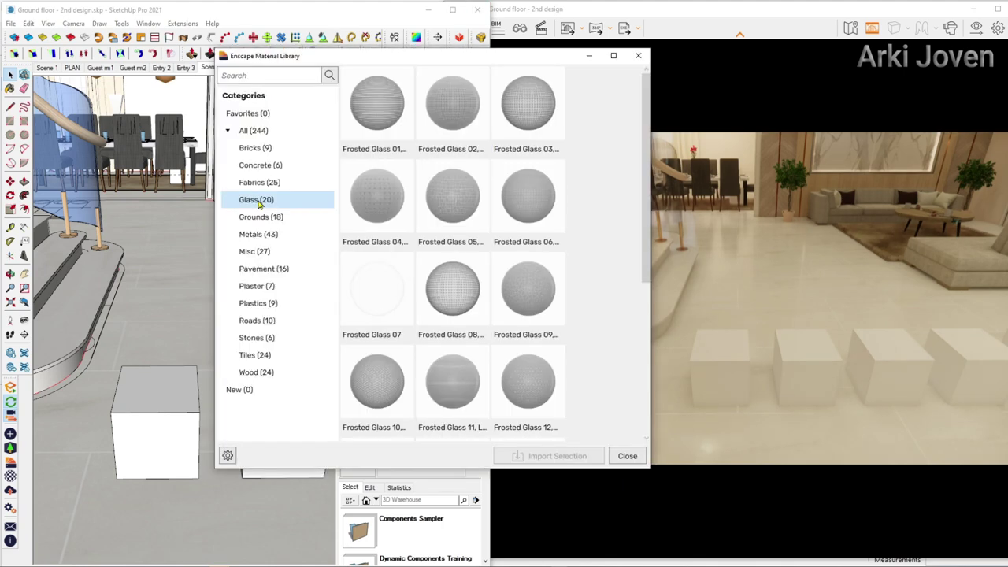
{"action": "scroll", "coordinate": [547, 238], "scroll_direction": "down", "scroll_amount": 2}
{"action": "scroll", "coordinate": [547, 238], "scroll_direction": "down", "scroll_amount": 1}
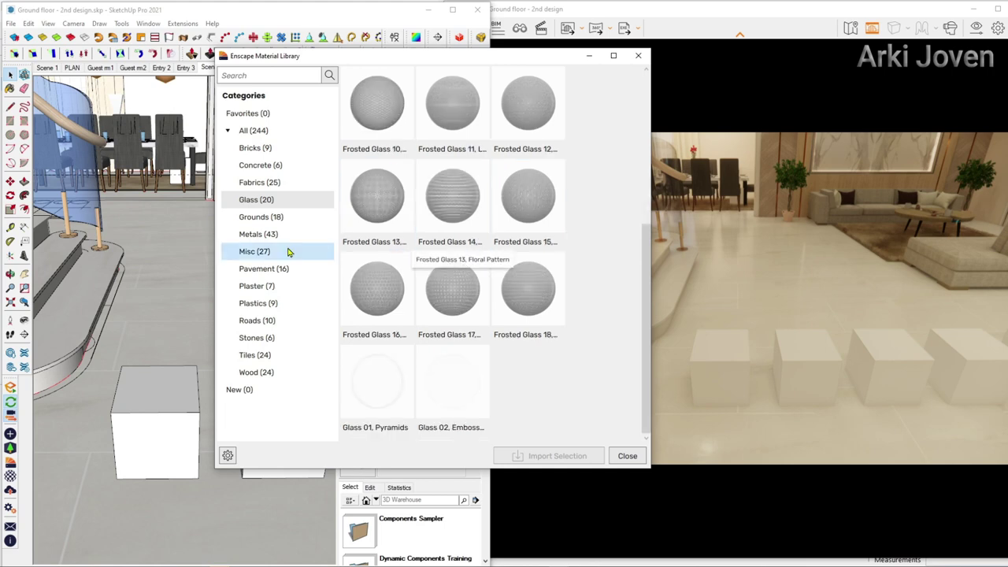
{"action": "left_click", "coordinate": [264, 216]}
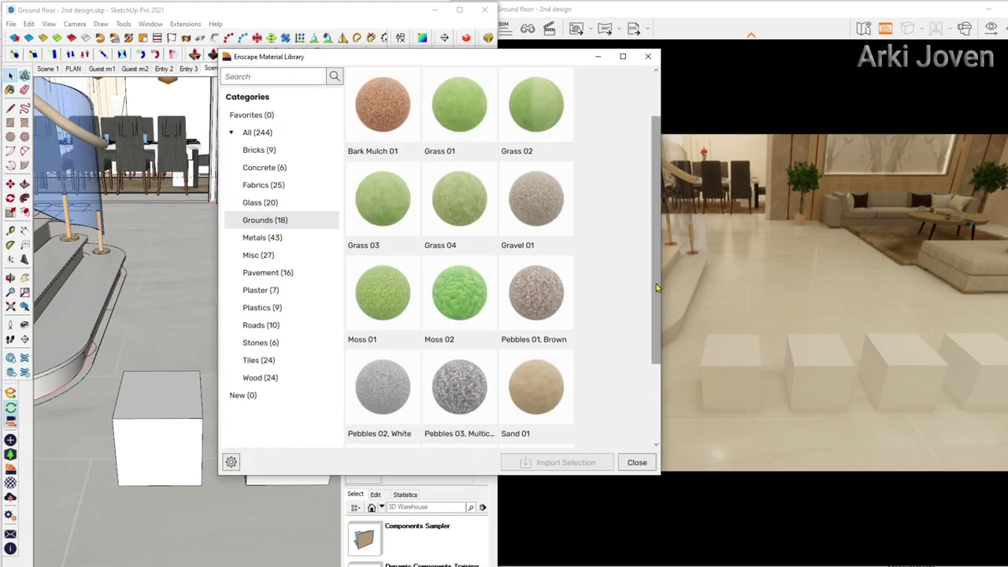
Step: Browse the Metals, Misc, Plaster and Pavement material categories, scrolling through each grid
{"action": "scroll", "coordinate": [656, 288], "scroll_direction": "down", "scroll_amount": 3}
{"action": "left_click", "coordinate": [262, 237]}
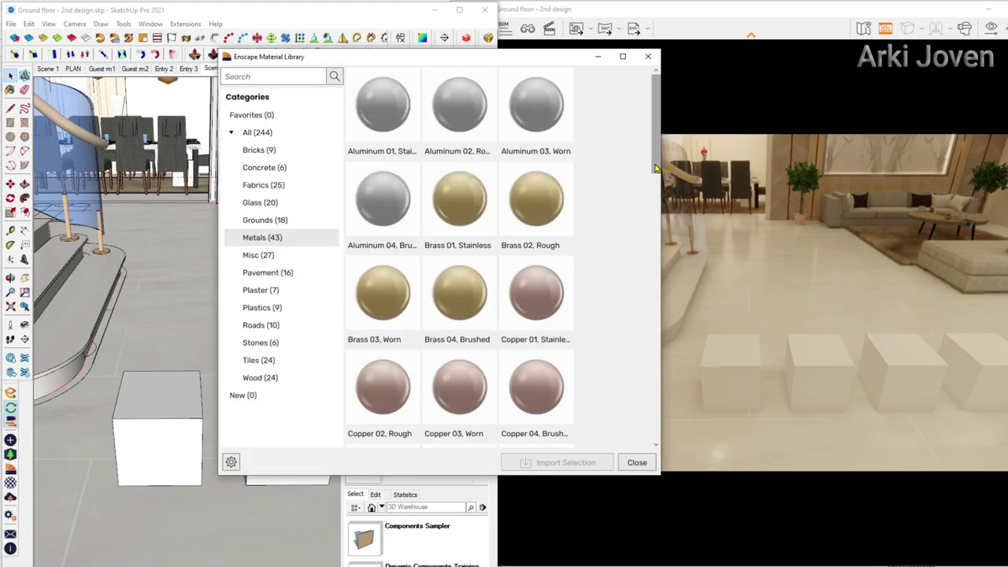
{"action": "left_click_drag", "start_coordinate": [655, 168], "coordinate": [672, 378]}
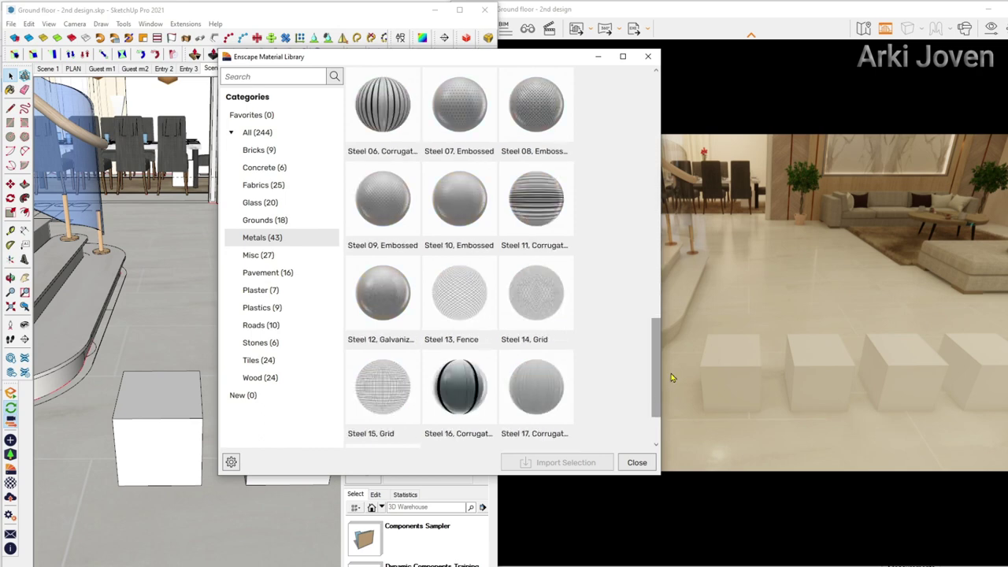
{"action": "left_click", "coordinate": [259, 256]}
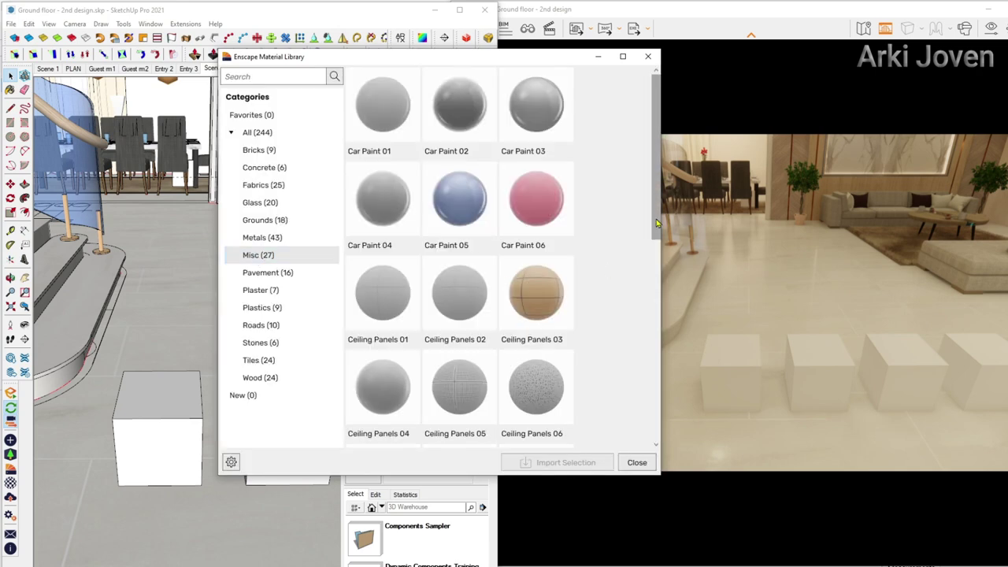
{"action": "left_click_drag", "start_coordinate": [656, 224], "coordinate": [656, 282]}
{"action": "left_click_drag", "start_coordinate": [655, 241], "coordinate": [658, 368]}
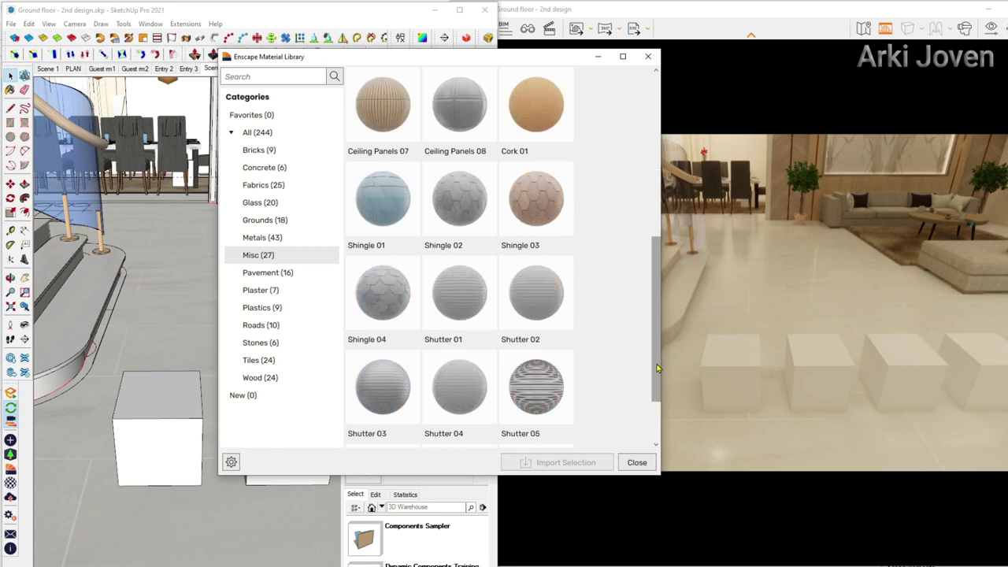
{"action": "left_click", "coordinate": [272, 276]}
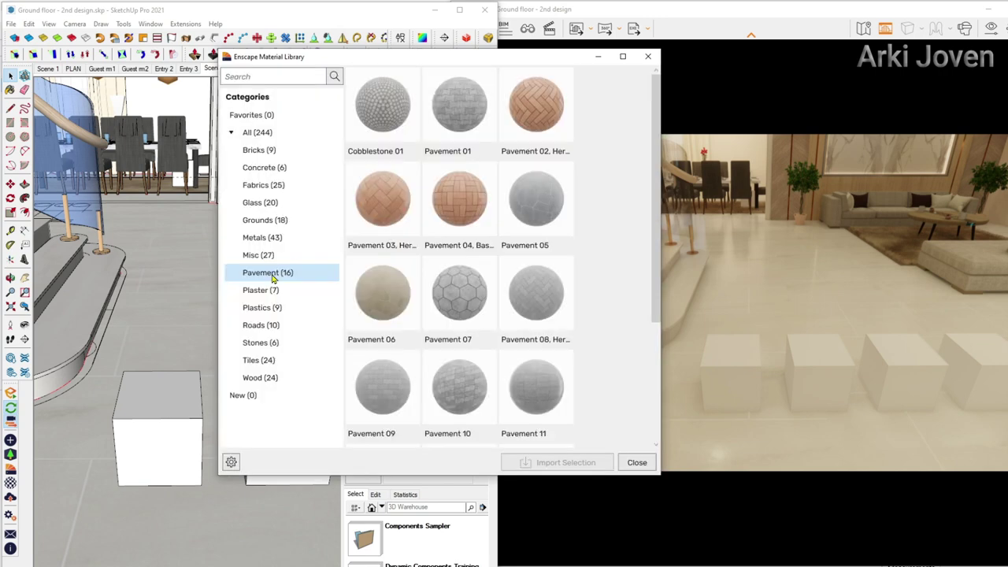
{"action": "left_click", "coordinate": [262, 292]}
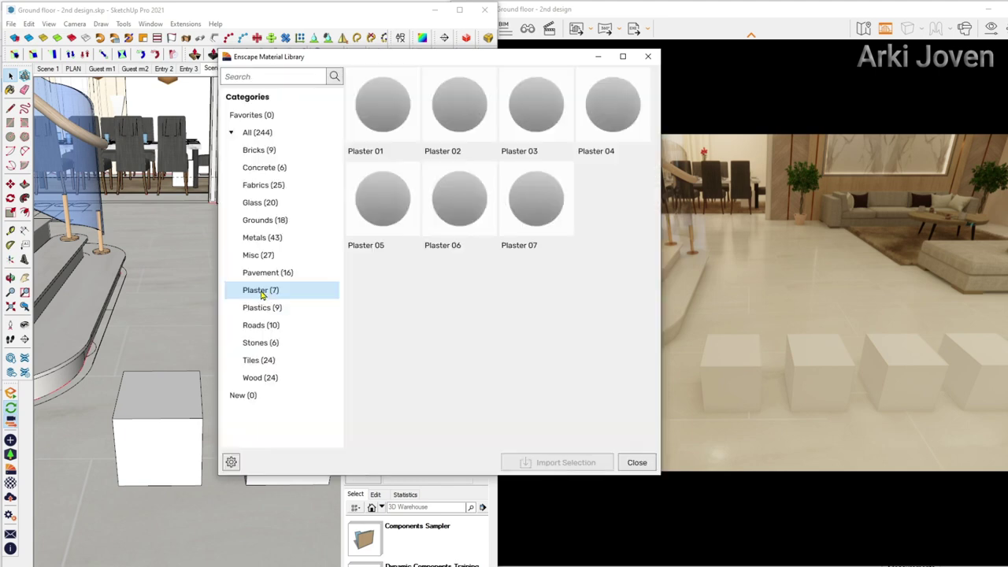
{"action": "left_click", "coordinate": [267, 274]}
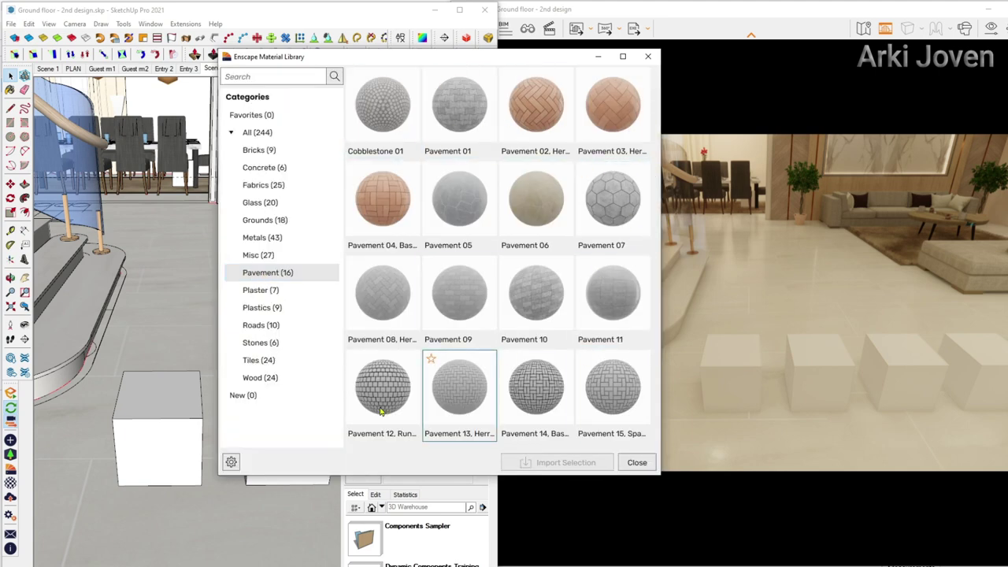
Step: Browse Plastics, Roads, Stones, Tiles and Wood, then move the library window higher
{"action": "left_click", "coordinate": [263, 308]}
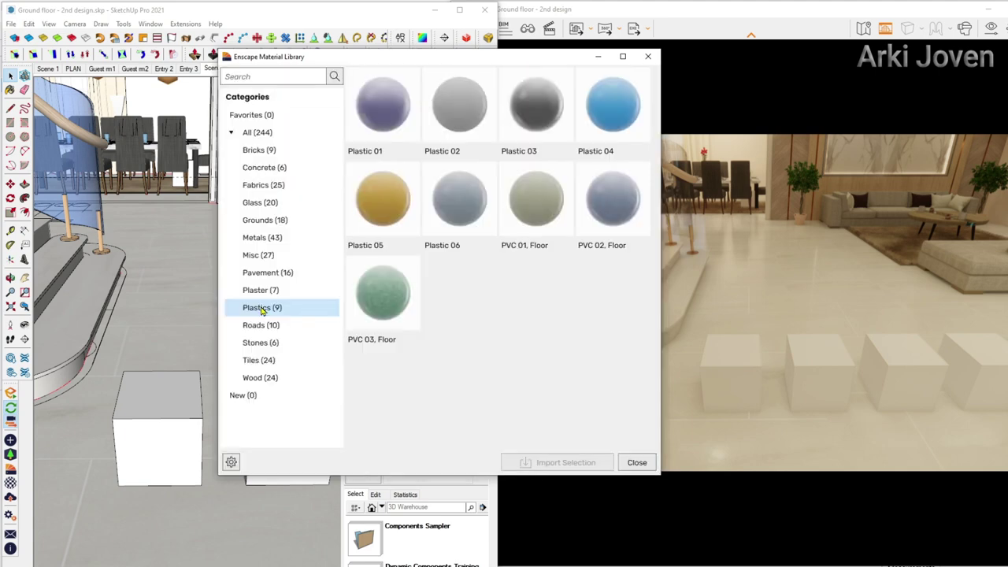
{"action": "left_click", "coordinate": [263, 326]}
{"action": "left_click", "coordinate": [260, 341]}
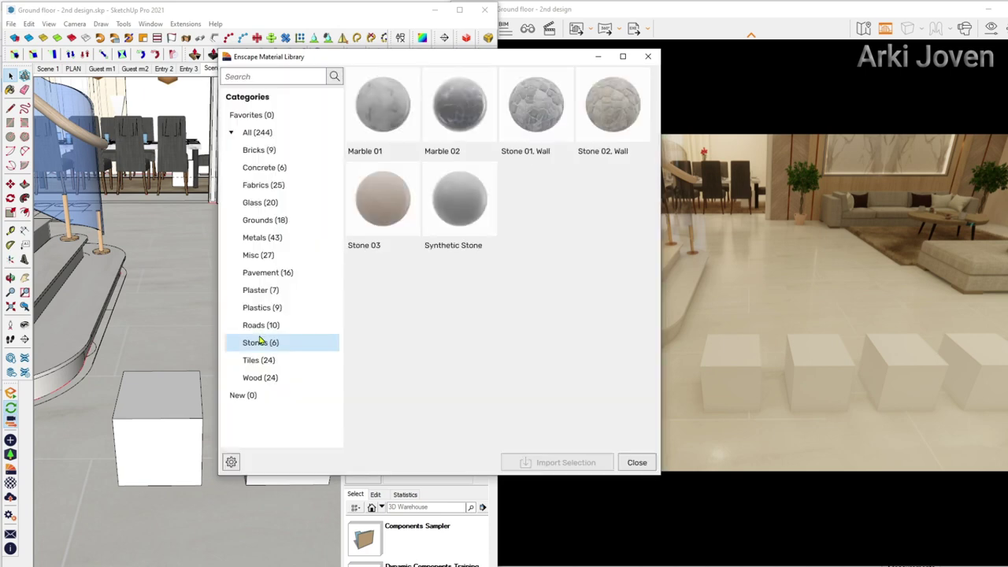
{"action": "left_click", "coordinate": [261, 361]}
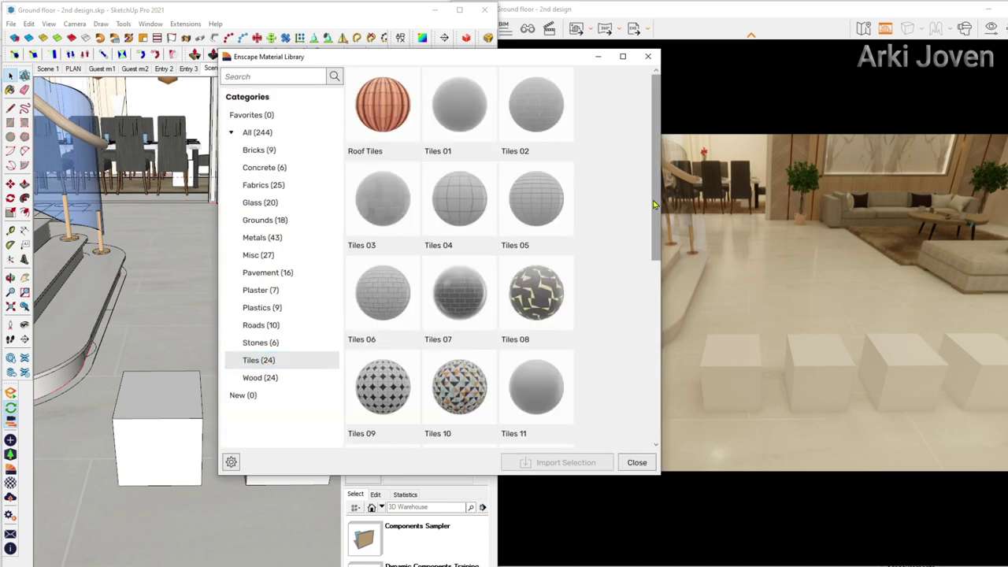
{"action": "left_click_drag", "start_coordinate": [652, 205], "coordinate": [660, 388]}
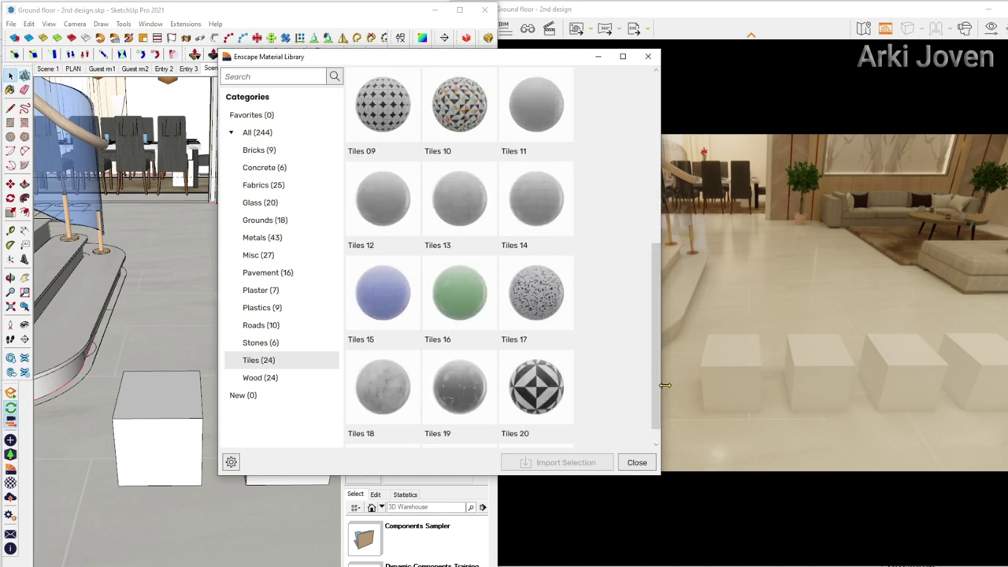
{"action": "left_click", "coordinate": [264, 382]}
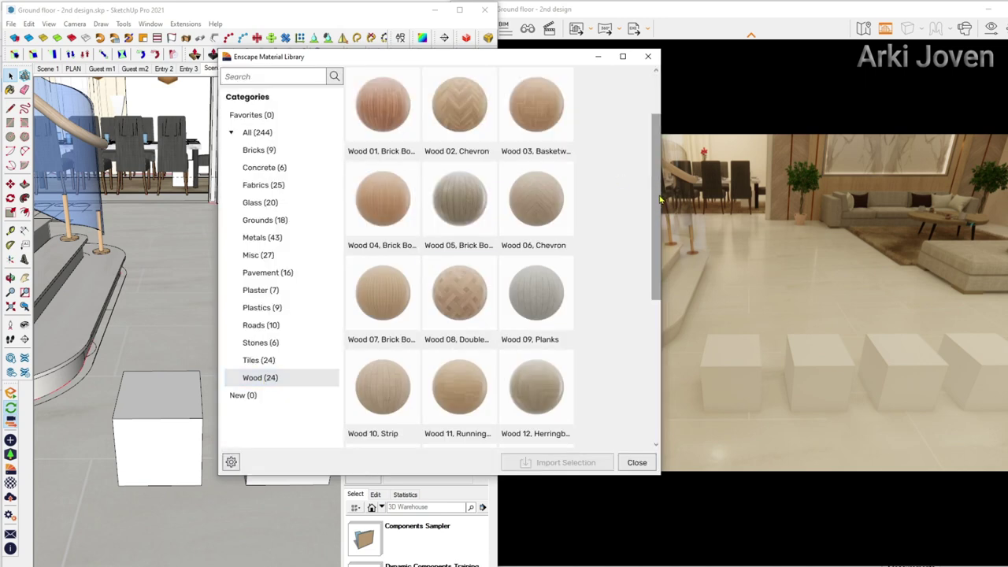
{"action": "left_click_drag", "start_coordinate": [659, 182], "coordinate": [653, 351]}
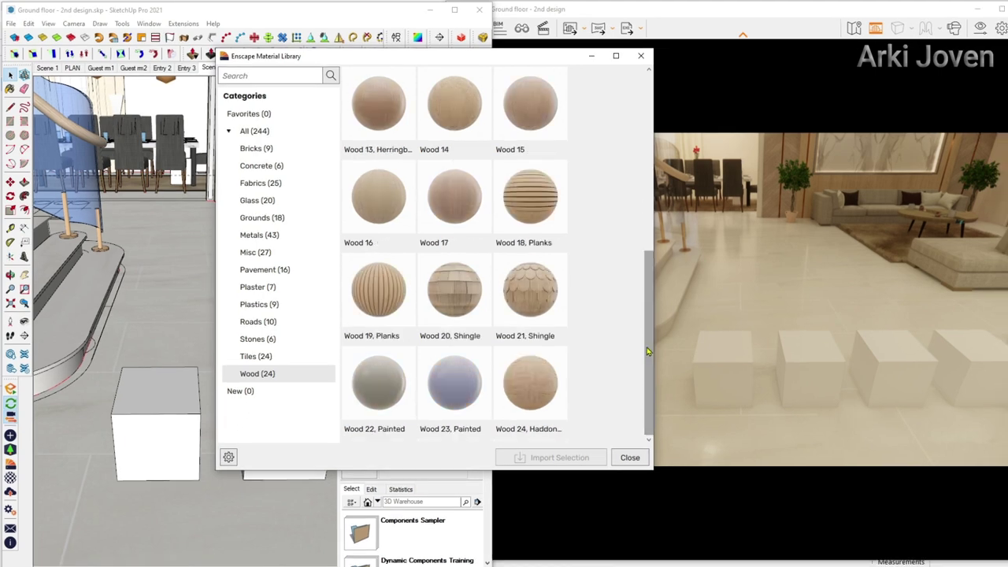
{"action": "left_click_drag", "start_coordinate": [465, 62], "coordinate": [463, 30]}
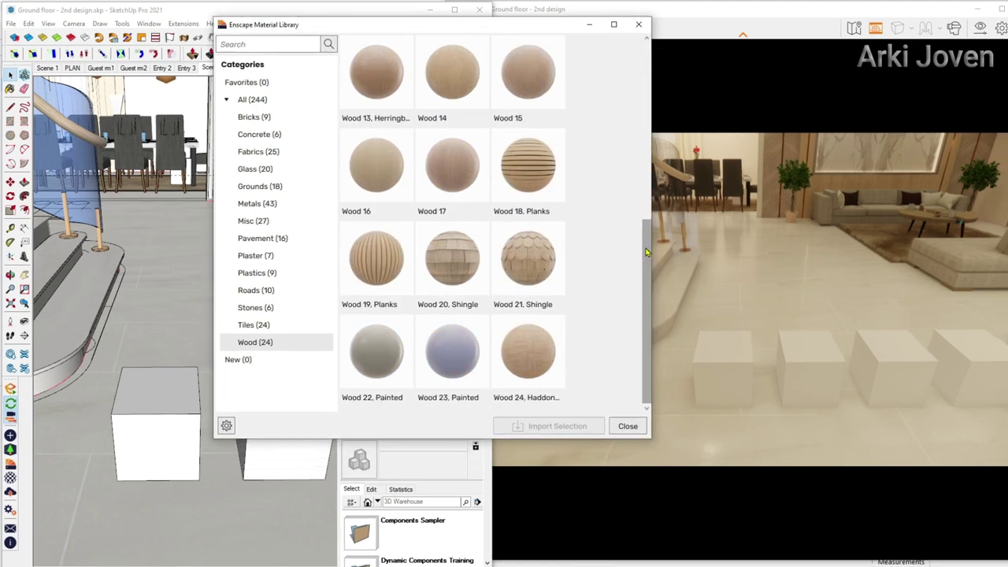
Step: Import Brick 08, Worn from the Bricks category of the Enscape library
{"action": "left_click", "coordinate": [253, 117]}
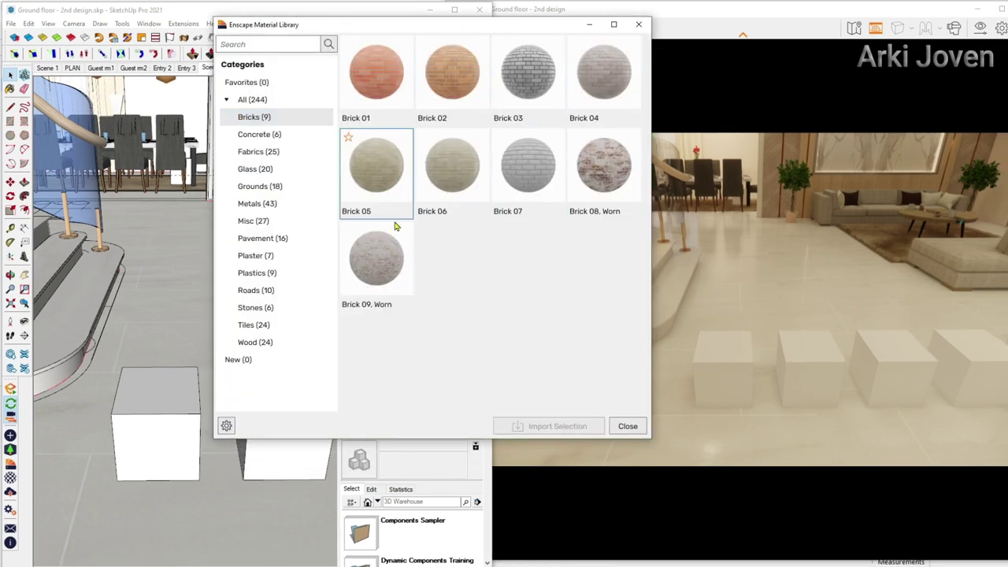
{"action": "left_click", "coordinate": [602, 169]}
{"action": "left_click", "coordinate": [551, 425]}
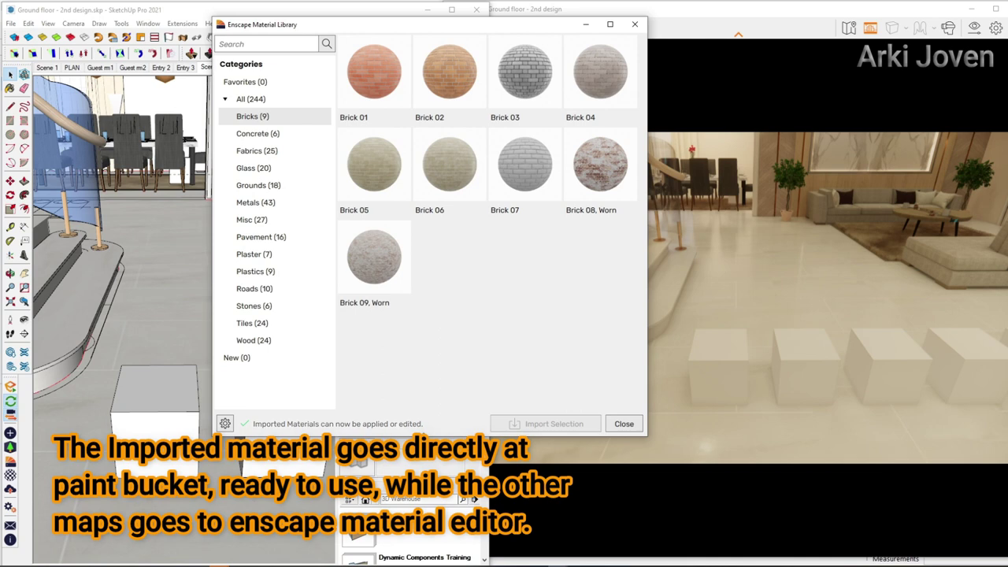
{"action": "left_click", "coordinate": [626, 424]}
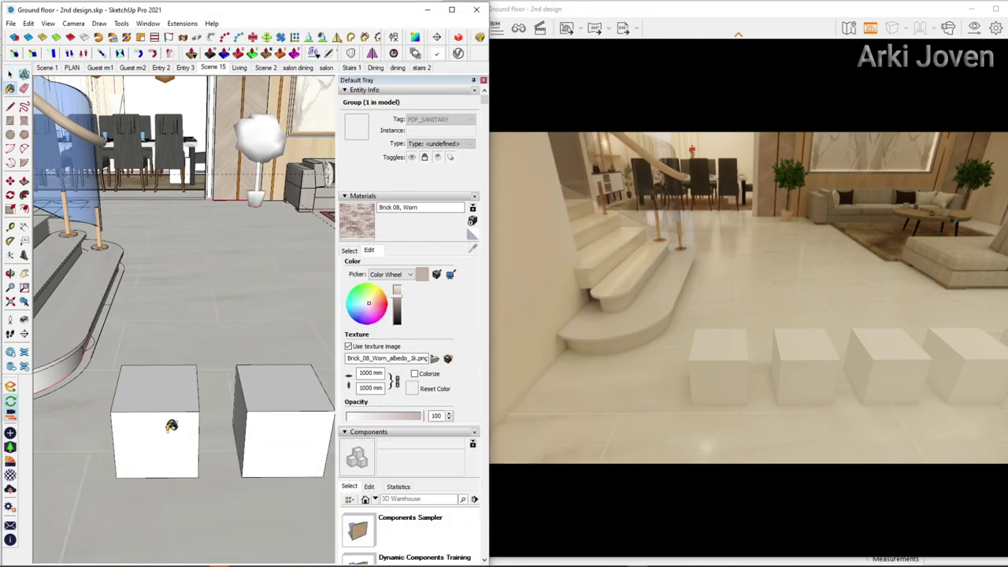
Step: Paint the left white cube with Brick 08, Worn and zoom in on it
{"action": "left_click", "coordinate": [163, 410]}
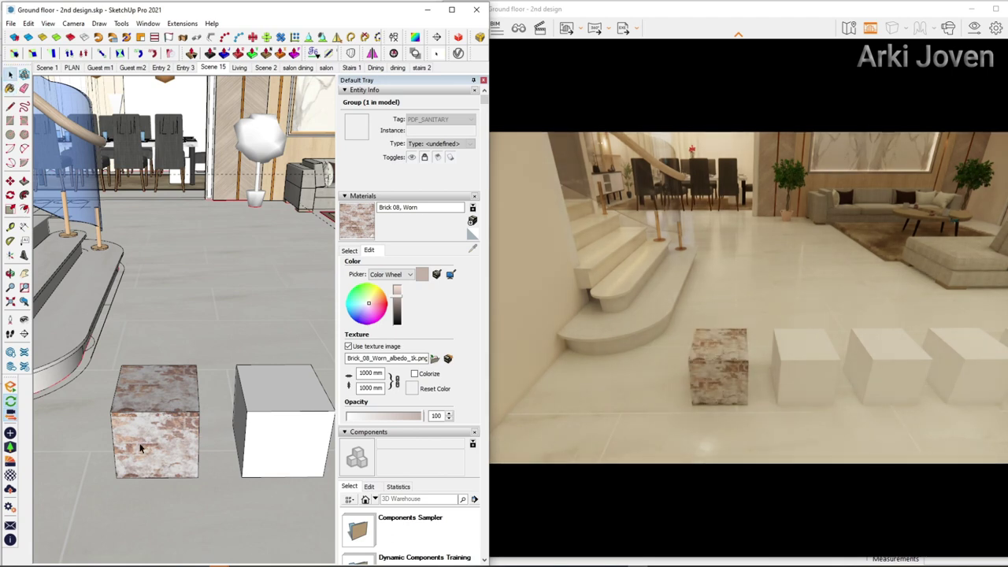
{"action": "scroll", "coordinate": [151, 443], "scroll_direction": "up", "scroll_amount": 1}
{"action": "scroll", "coordinate": [151, 443], "scroll_direction": "up", "scroll_amount": 1}
{"action": "scroll", "coordinate": [151, 444], "scroll_direction": "up", "scroll_amount": 2}
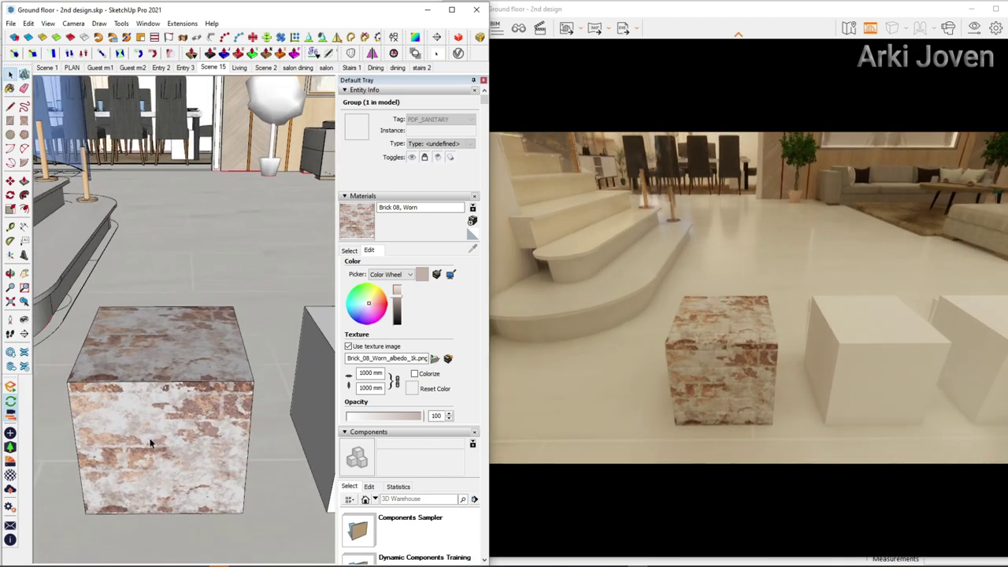
{"action": "scroll", "coordinate": [152, 444], "scroll_direction": "up", "scroll_amount": 2}
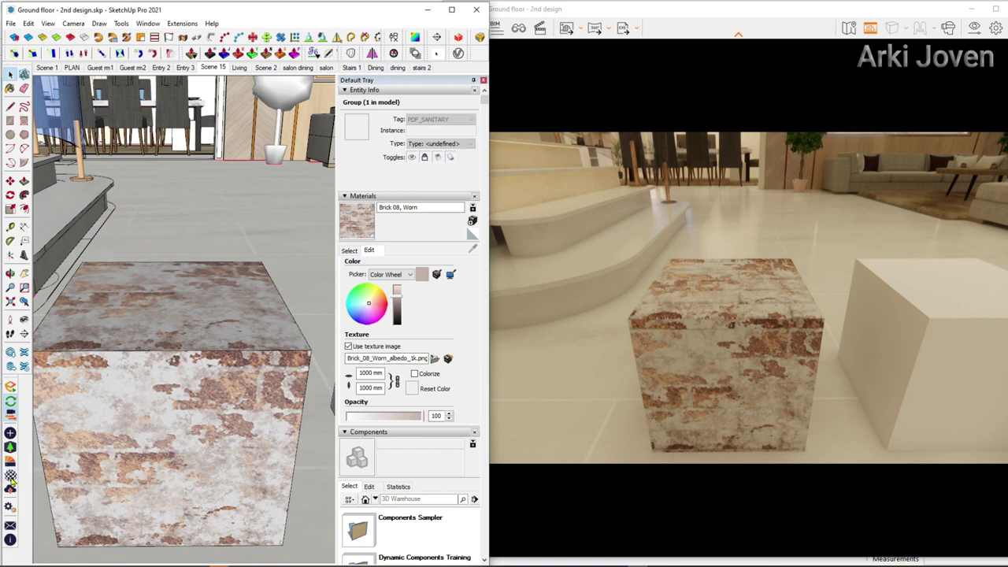
Step: Test the Brick 08, Worn height-map amount in the Enscape Material Editor, leaving it at 0.02
{"action": "left_click", "coordinate": [11, 477]}
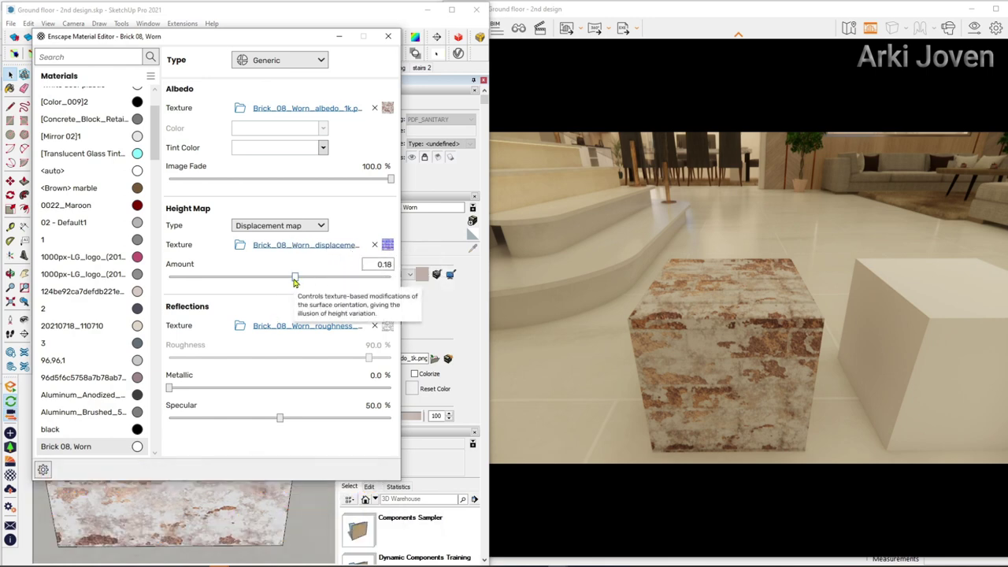
{"action": "left_click_drag", "start_coordinate": [294, 279], "coordinate": [326, 282]}
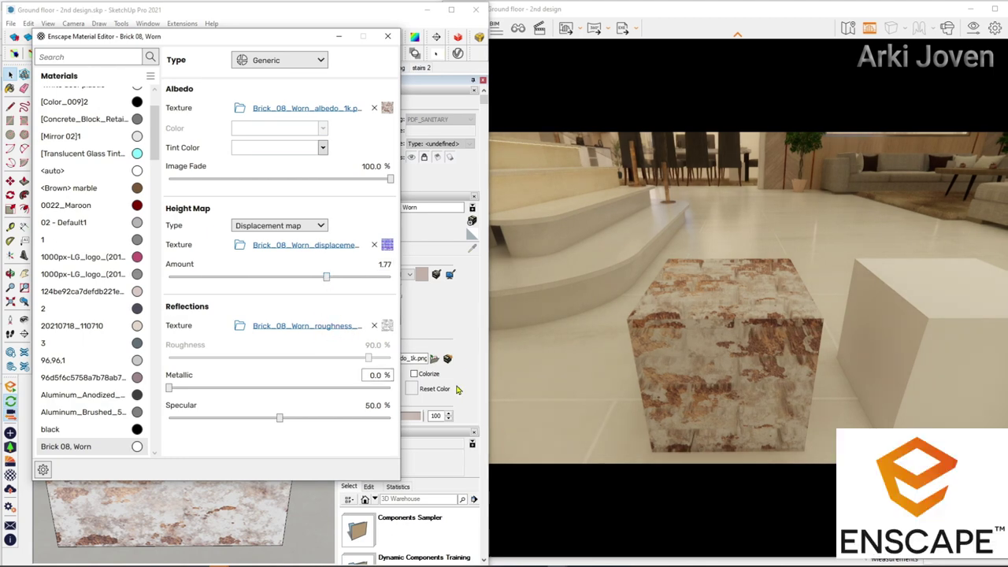
{"action": "left_click", "coordinate": [726, 344]}
{"action": "key", "text": "e"}
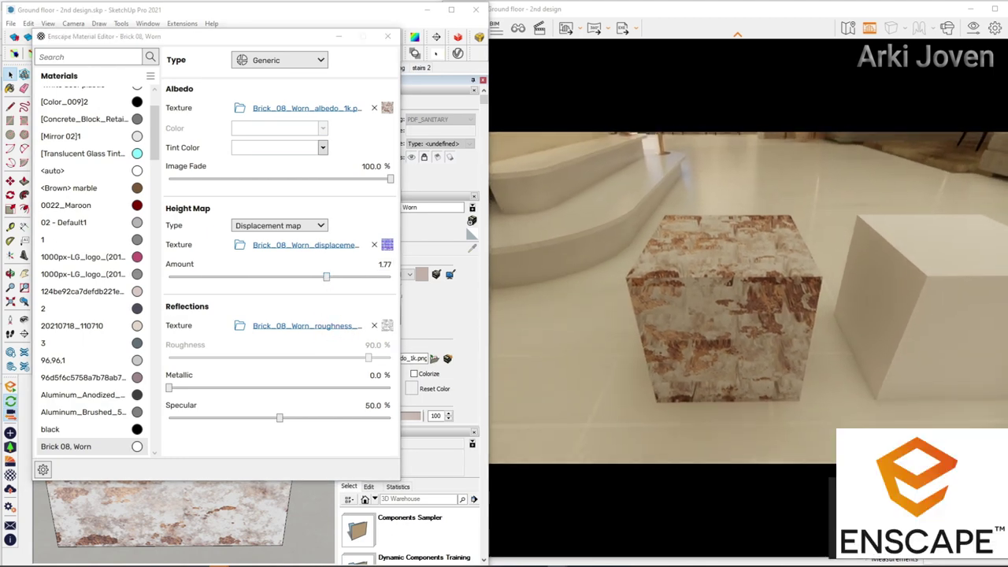
{"action": "mouse_move", "coordinate": [326, 276]}
{"action": "left_mouse_down"}
{"action": "mouse_move", "coordinate": [342, 278]}
{"action": "mouse_move", "coordinate": [285, 281]}
{"action": "left_mouse_up"}
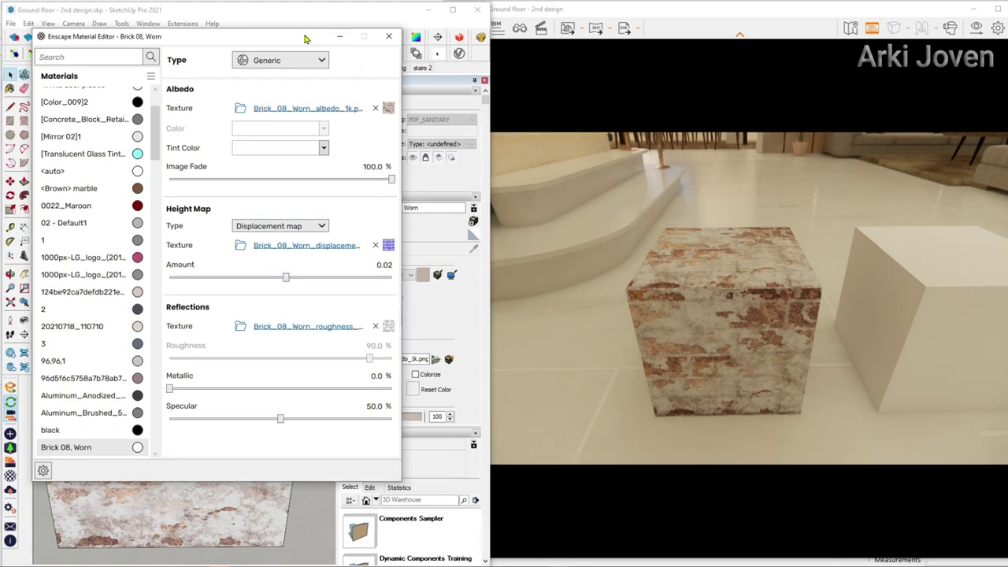
{"action": "left_click_drag", "start_coordinate": [305, 39], "coordinate": [268, 42]}
{"action": "left_click", "coordinate": [311, 5]}
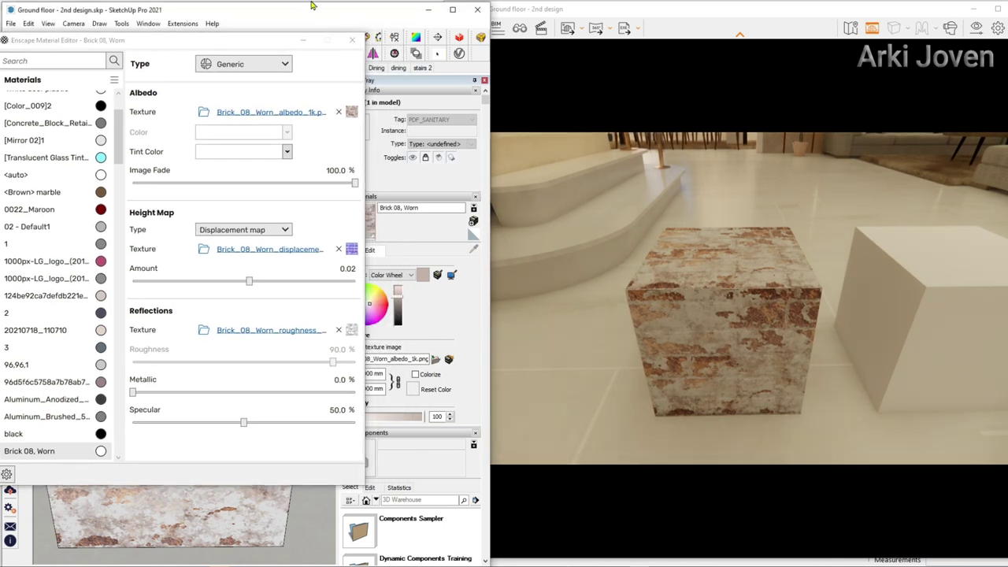
{"action": "left_click", "coordinate": [349, 43]}
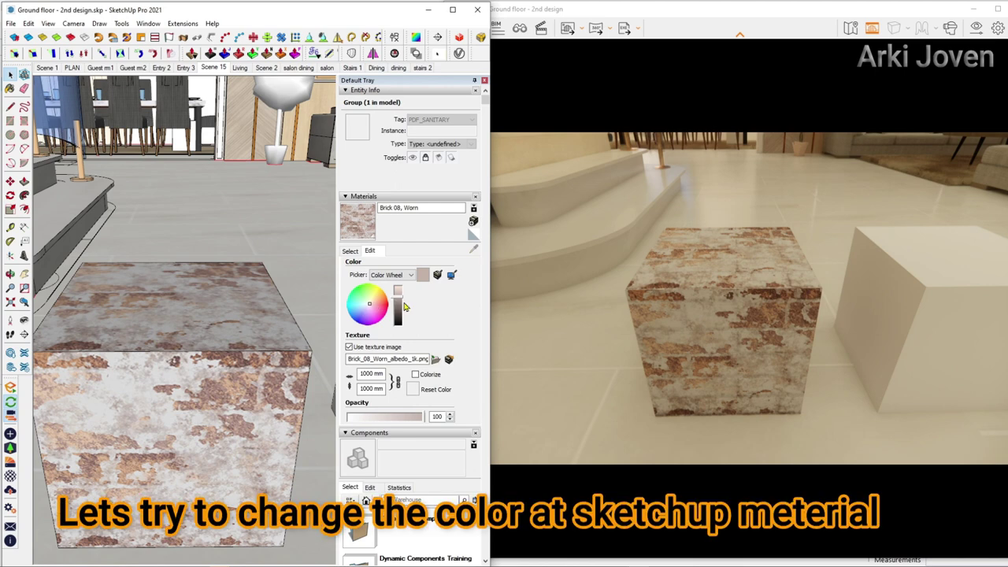
Step: Darken the Brick 08, Worn colour, then pan the view to the plain white cube
{"action": "left_click", "coordinate": [399, 304]}
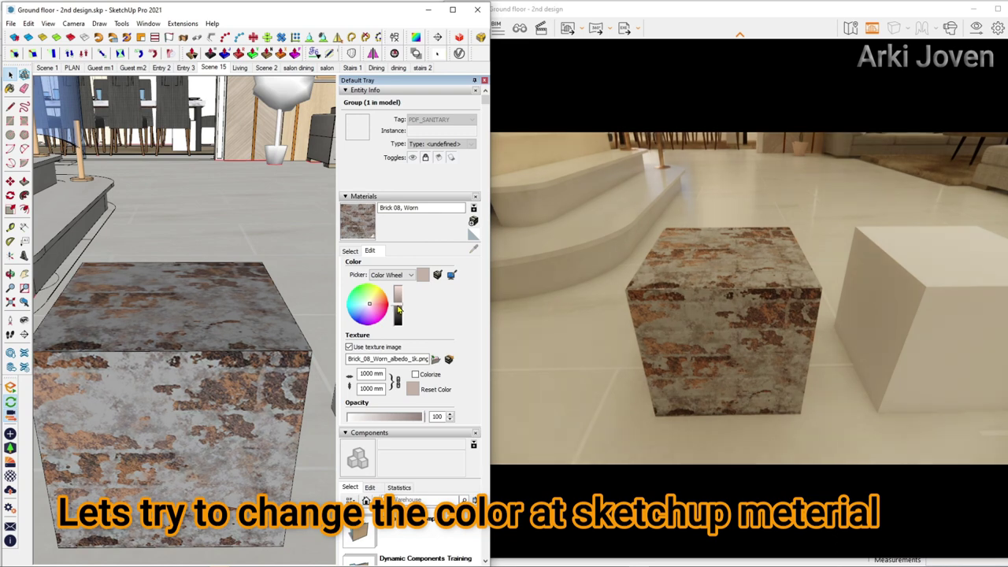
{"action": "left_click", "coordinate": [739, 360]}
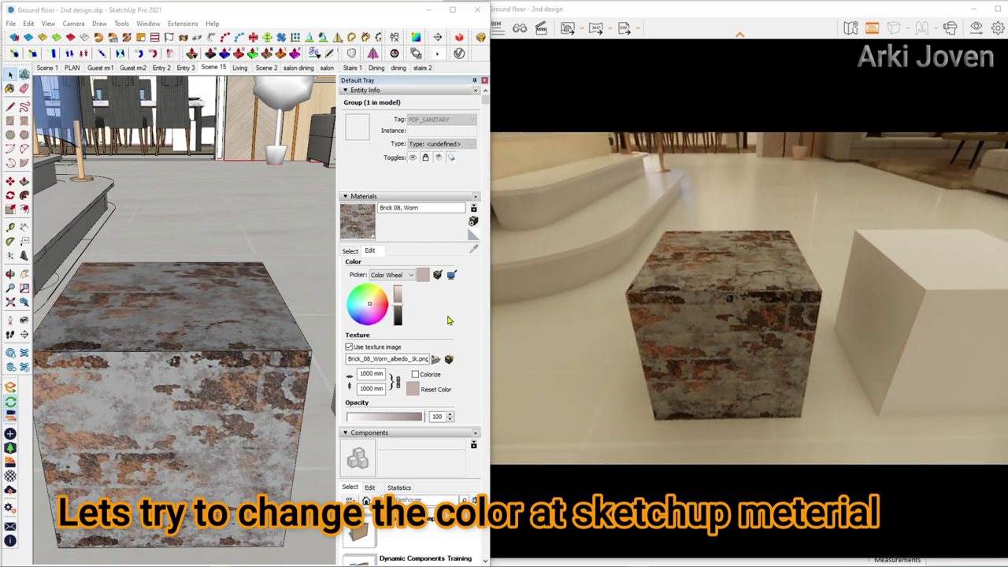
{"action": "left_click", "coordinate": [236, 361]}
{"action": "left_click_drag", "start_coordinate": [237, 360], "coordinate": [146, 344]}
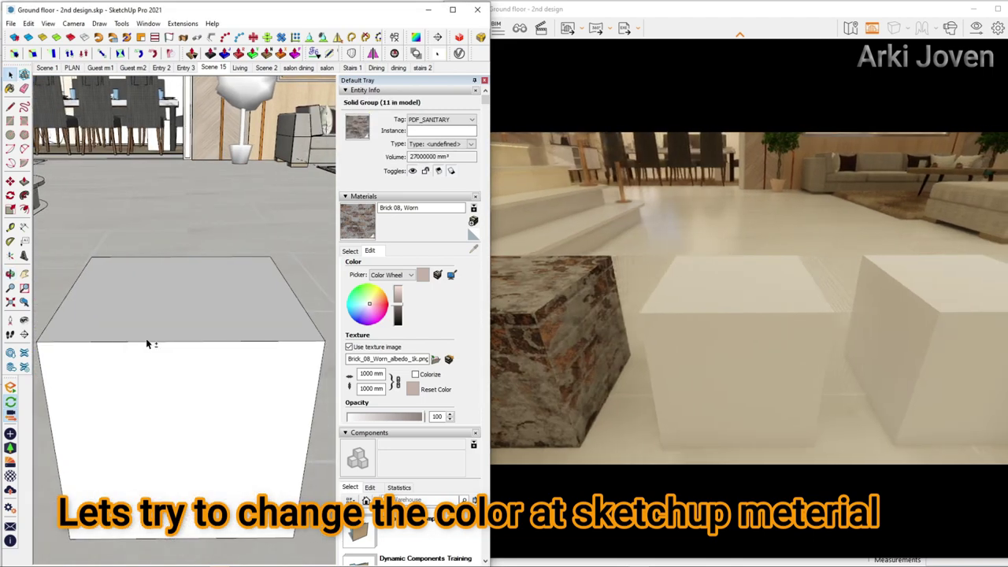
{"action": "middle_click_drag", "start_coordinate": [146, 344], "coordinate": [225, 339]}
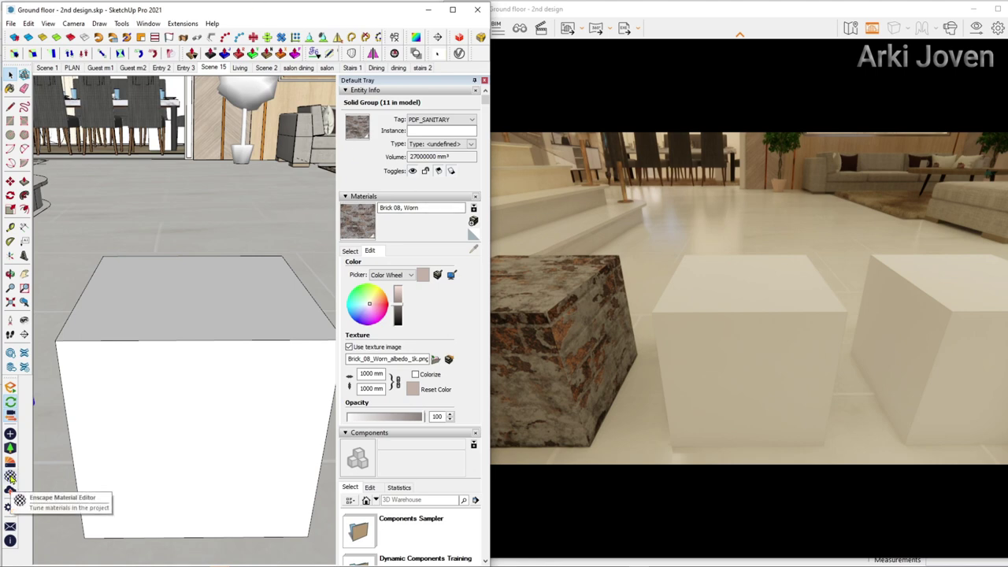
Step: Import Fabric 01, Padded from the Enscape Fabrics category
{"action": "left_click", "coordinate": [10, 465]}
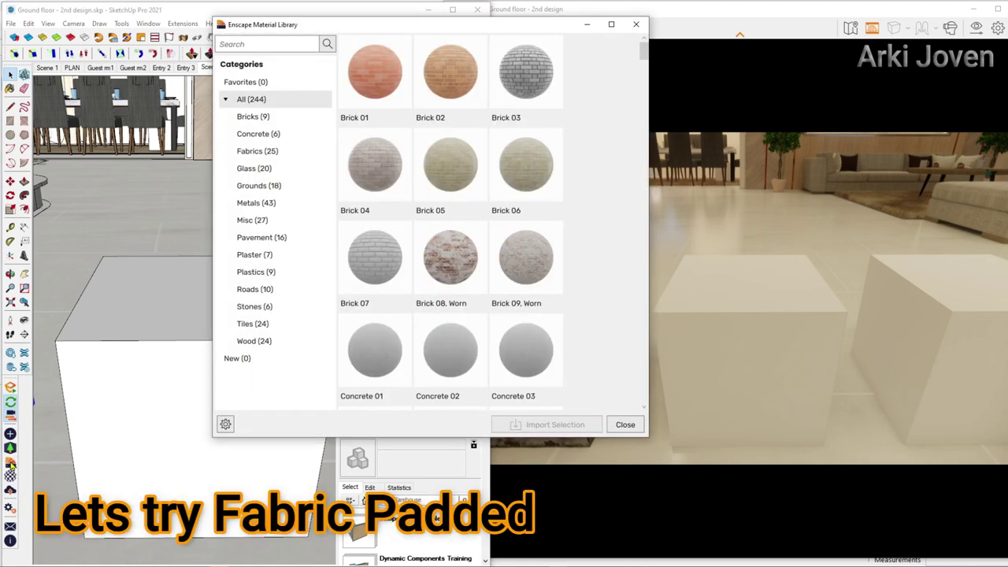
{"action": "left_click", "coordinate": [260, 138]}
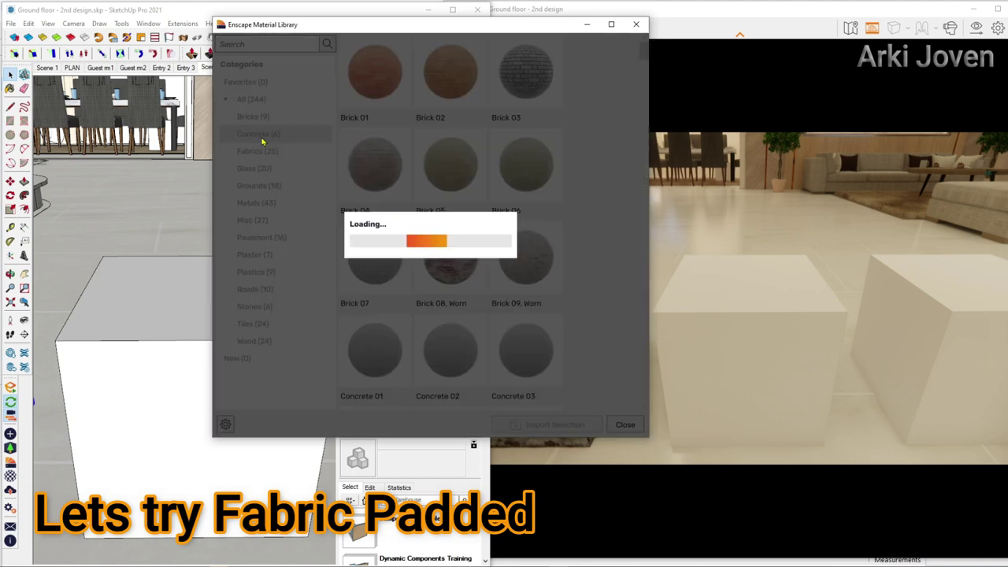
{"action": "left_click", "coordinate": [257, 150]}
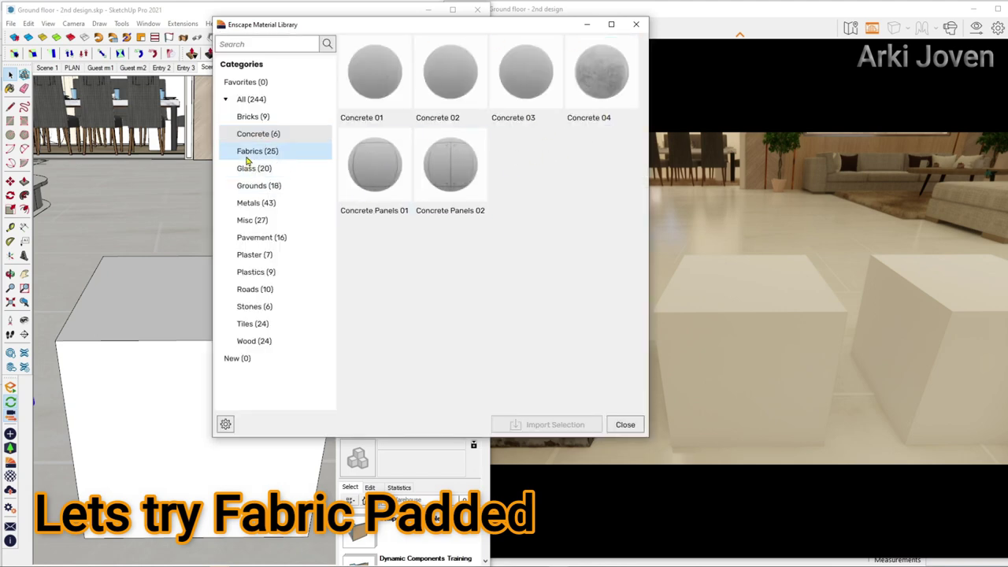
{"action": "scroll", "coordinate": [552, 232], "scroll_direction": "down", "scroll_amount": 1}
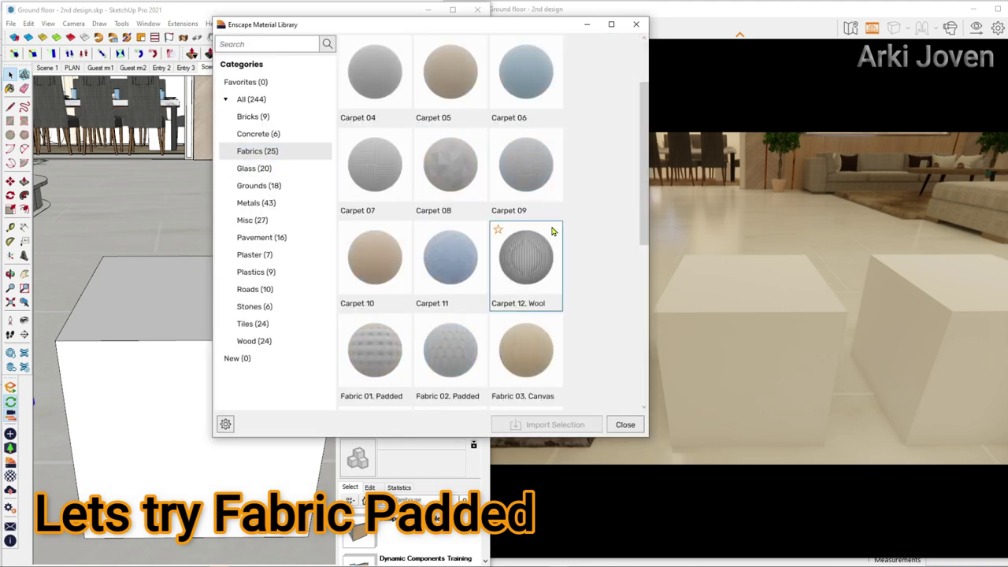
{"action": "scroll", "coordinate": [472, 252], "scroll_direction": "down", "scroll_amount": 1}
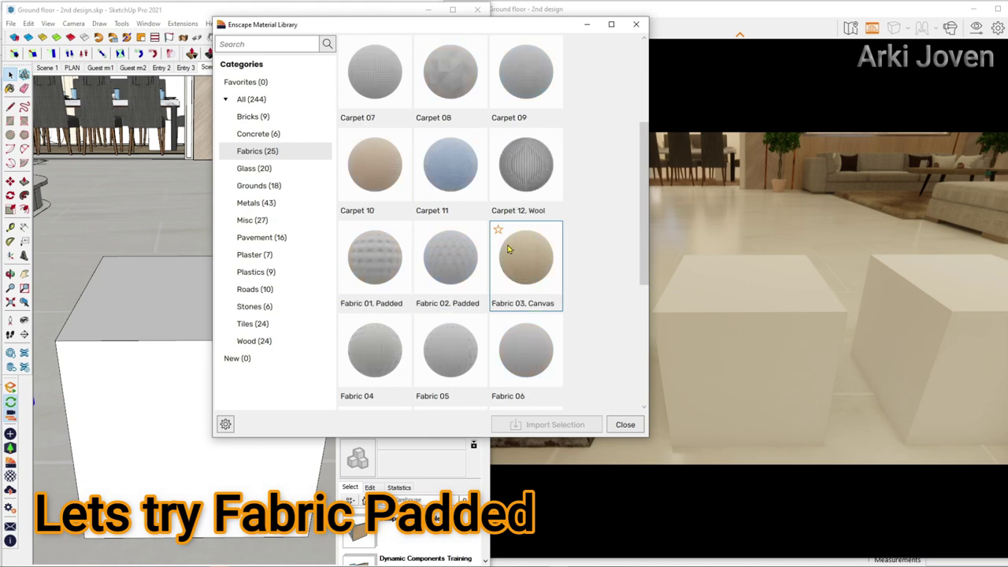
{"action": "left_click", "coordinate": [376, 266]}
{"action": "left_click", "coordinate": [543, 425]}
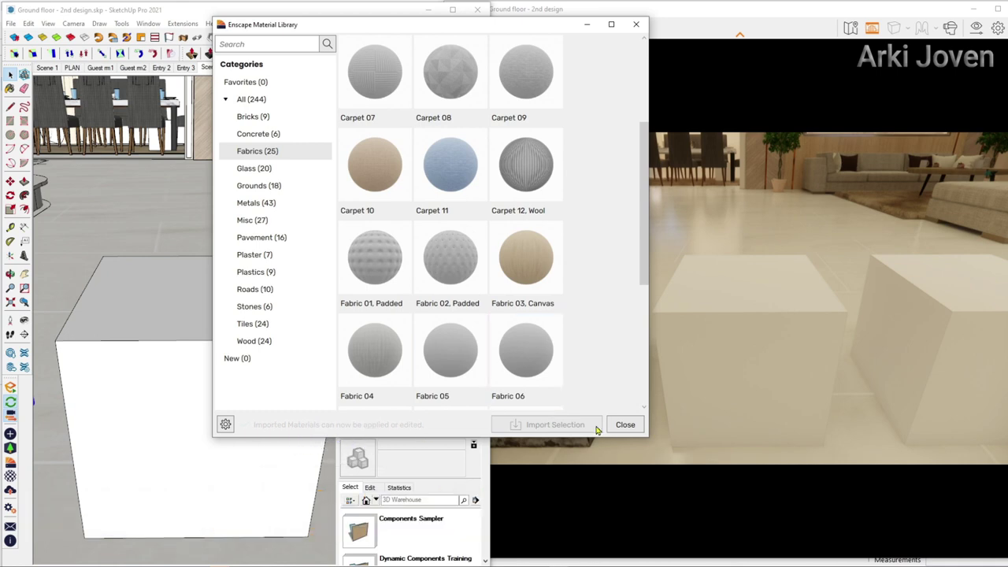
{"action": "left_click", "coordinate": [622, 424]}
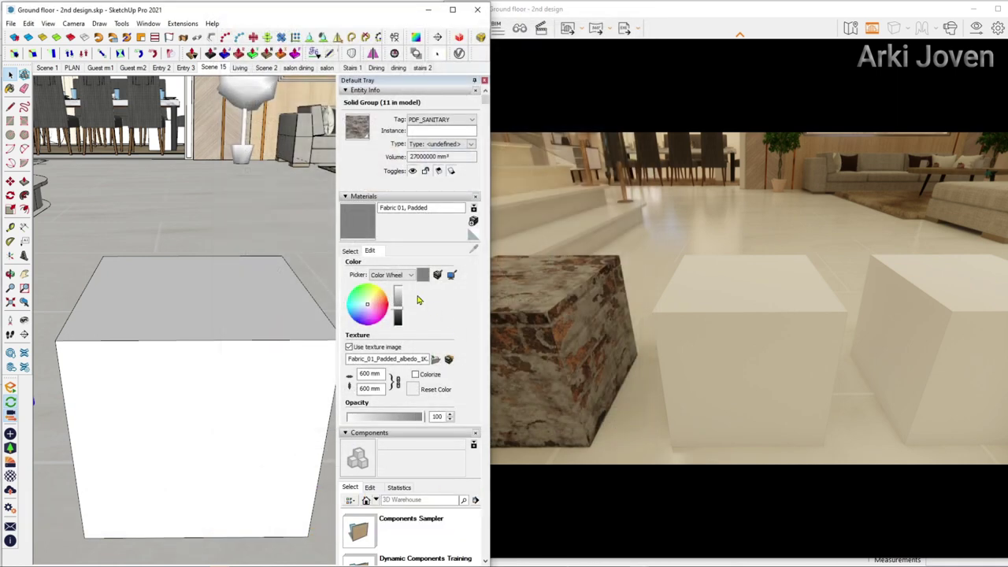
Step: Paint the middle cube with Fabric 01, Padded and set its texture size to 300 mm
{"action": "left_click", "coordinate": [357, 220]}
{"action": "left_click", "coordinate": [312, 343]}
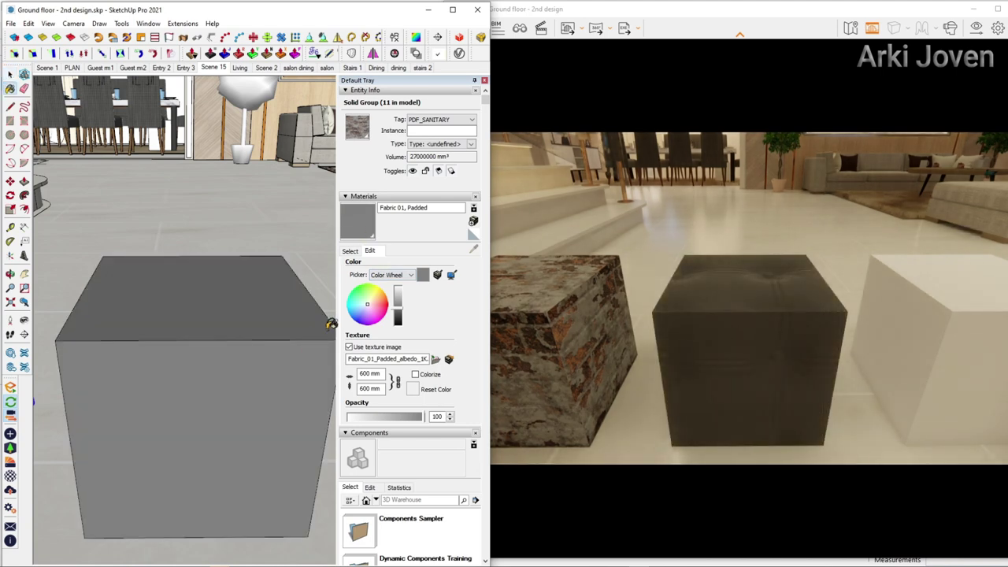
{"action": "key", "text": "space"}
{"action": "left_click", "coordinate": [348, 252]}
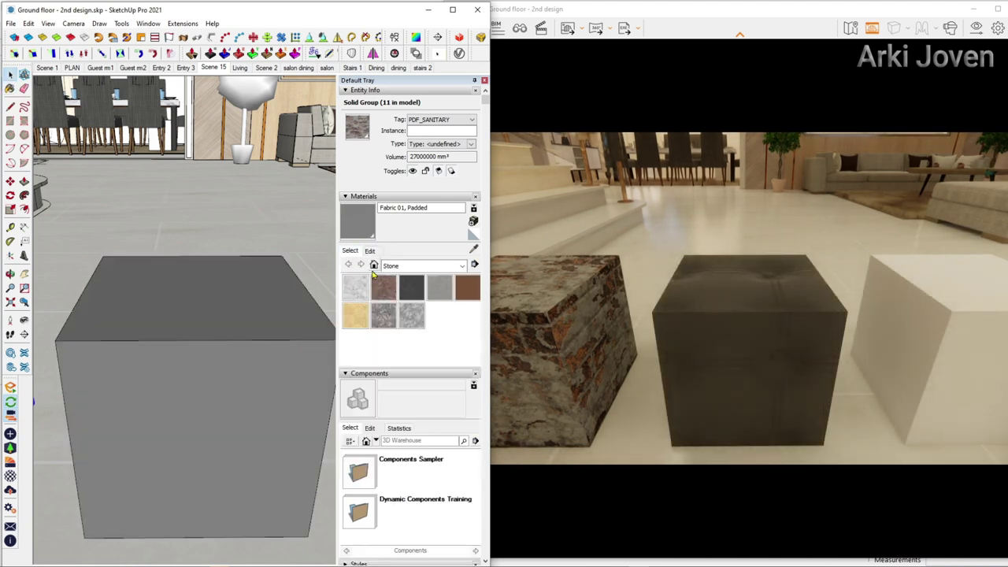
{"action": "left_click", "coordinate": [370, 251]}
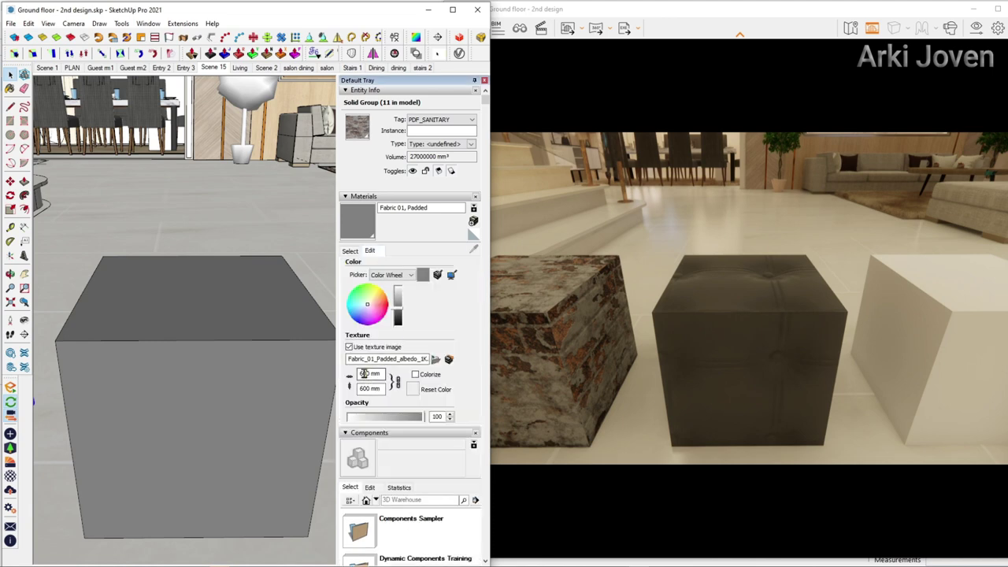
{"action": "type", "text": "300"}
{"action": "key", "text": "Return"}
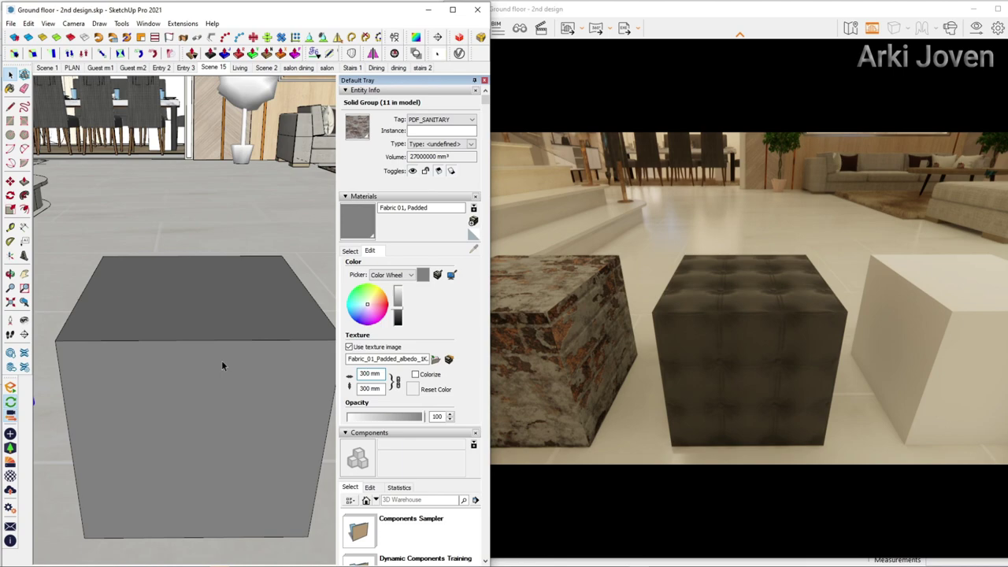
Step: Orbit around the fabric cube, centre the next white cube and reopen the Enscape library
{"action": "mouse_move", "coordinate": [180, 382]}
{"action": "middle_mouse_down"}
{"action": "mouse_move", "coordinate": [265, 375]}
{"action": "mouse_move", "coordinate": [174, 398]}
{"action": "mouse_move", "coordinate": [225, 399]}
{"action": "mouse_move", "coordinate": [91, 404]}
{"action": "middle_mouse_up"}
{"action": "mouse_move", "coordinate": [196, 405]}
{"action": "middle_mouse_down"}
{"action": "mouse_move", "coordinate": [243, 407]}
{"action": "mouse_move", "coordinate": [227, 415]}
{"action": "mouse_move", "coordinate": [223, 348]}
{"action": "mouse_move", "coordinate": [223, 396]}
{"action": "mouse_move", "coordinate": [207, 351]}
{"action": "mouse_move", "coordinate": [216, 333]}
{"action": "mouse_move", "coordinate": [218, 363]}
{"action": "mouse_move", "coordinate": [84, 371]}
{"action": "middle_mouse_up"}
{"action": "mouse_move", "coordinate": [209, 376]}
{"action": "middle_mouse_down", "text": "shift"}
{"action": "mouse_move", "coordinate": [108, 378]}
{"action": "mouse_move", "coordinate": [127, 337]}
{"action": "middle_mouse_up", "text": "shift"}
{"action": "key", "text": "b"}
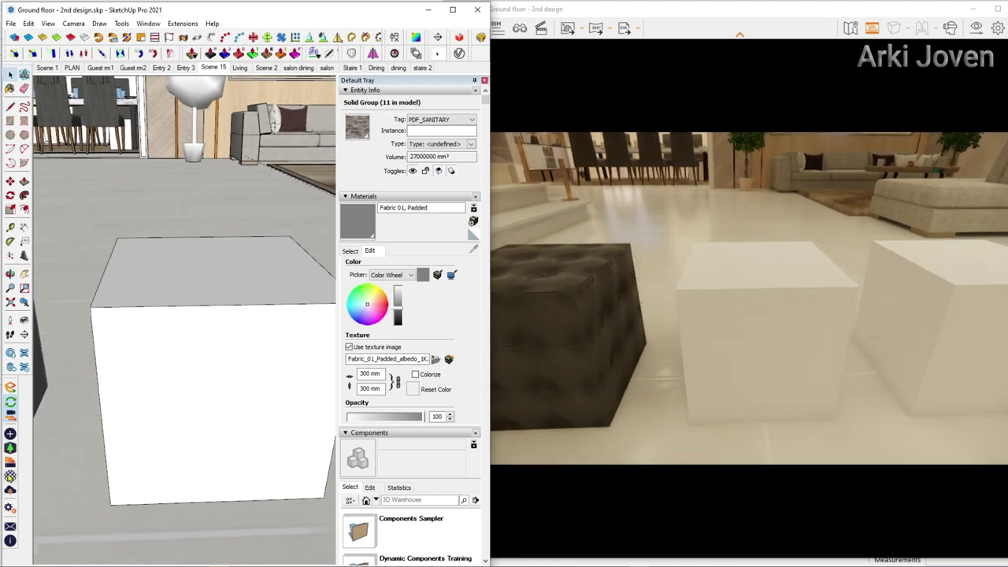
{"action": "left_click", "coordinate": [10, 463]}
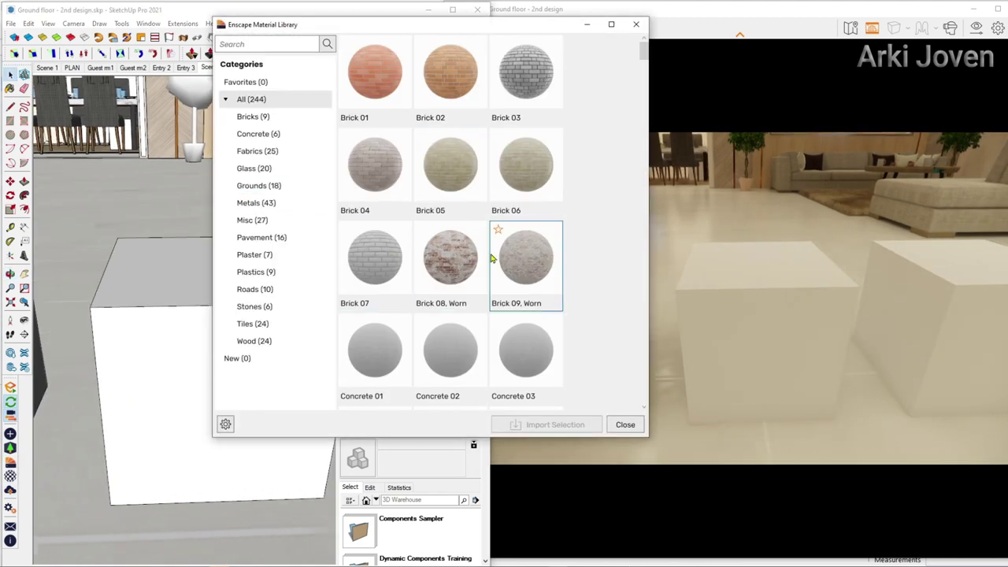
Step: Import Frosted Glass 16, Comb from the Glass category and close the library
{"action": "left_click", "coordinate": [253, 170]}
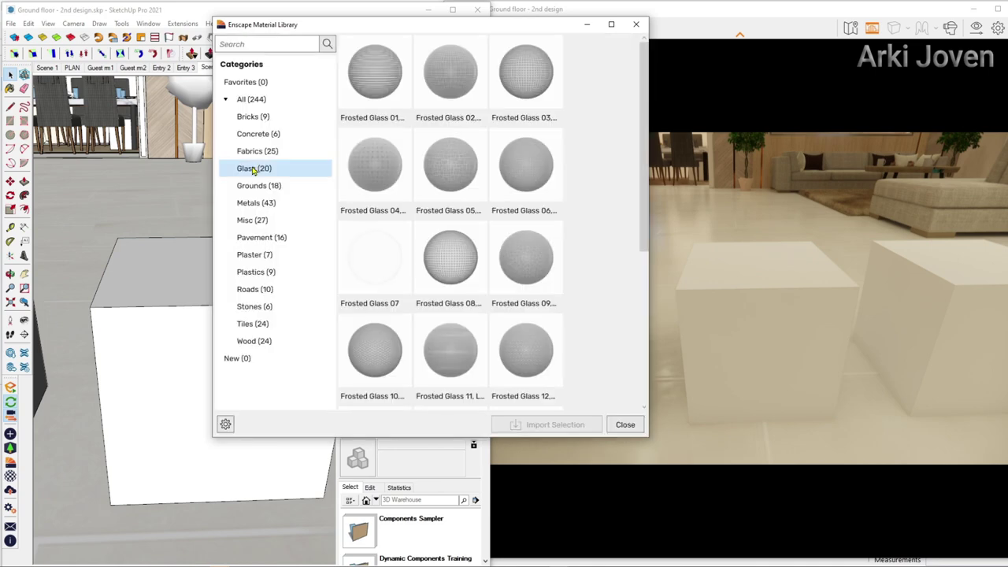
{"action": "scroll", "coordinate": [490, 199], "scroll_direction": "down", "scroll_amount": 1}
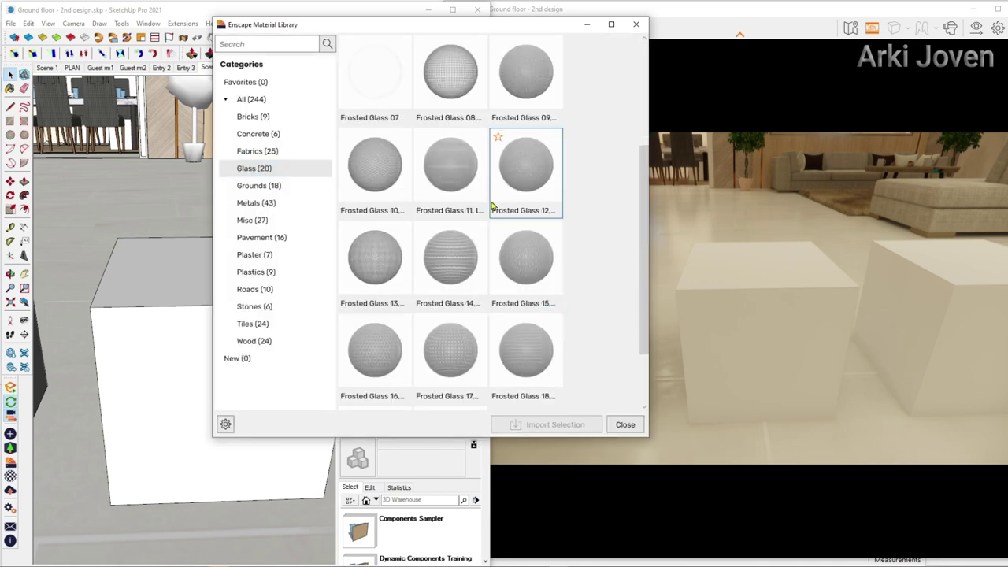
{"action": "scroll", "coordinate": [493, 205], "scroll_direction": "down", "scroll_amount": 1}
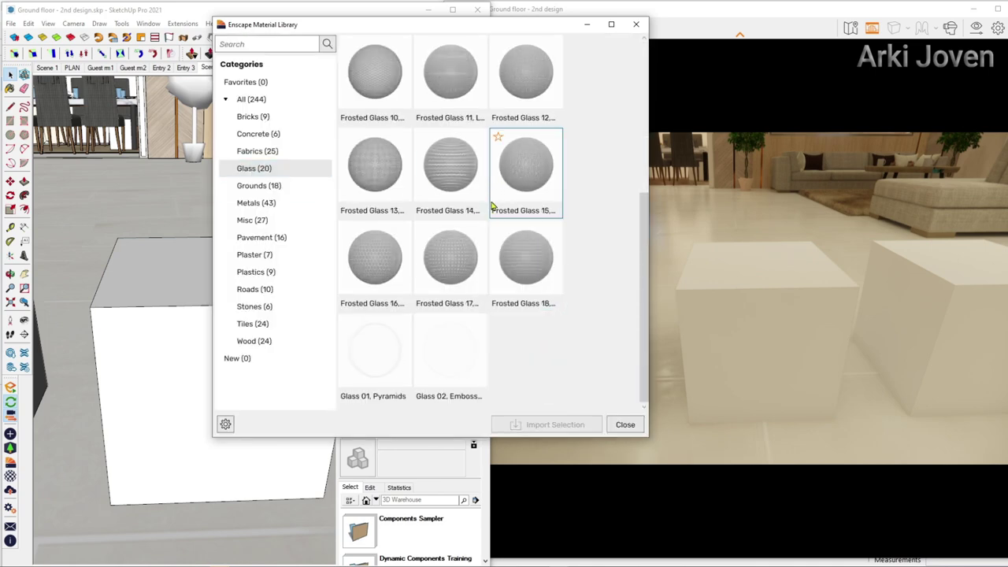
{"action": "scroll", "coordinate": [492, 232], "scroll_direction": "up", "scroll_amount": 1}
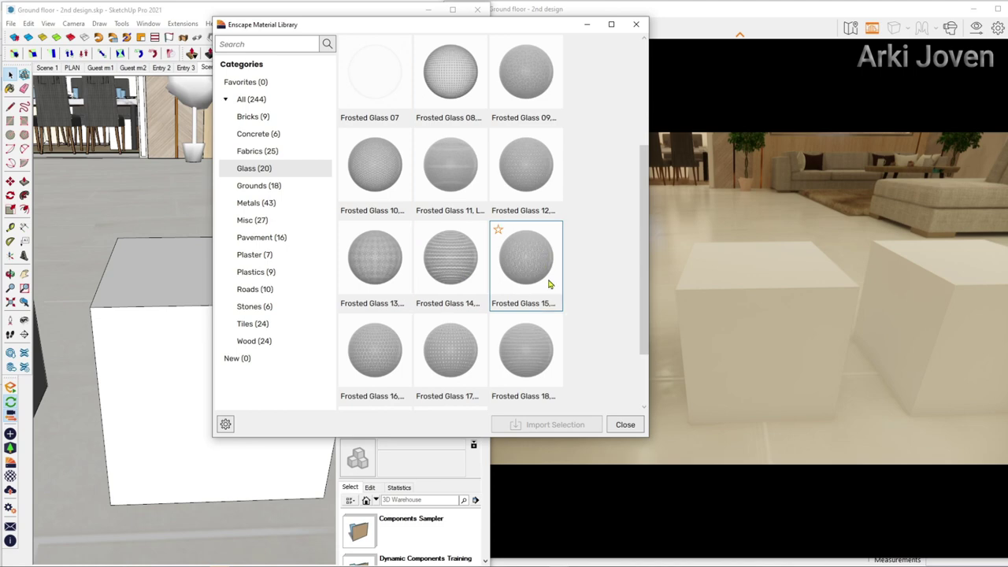
{"action": "left_click", "coordinate": [384, 356]}
{"action": "left_click", "coordinate": [543, 425]}
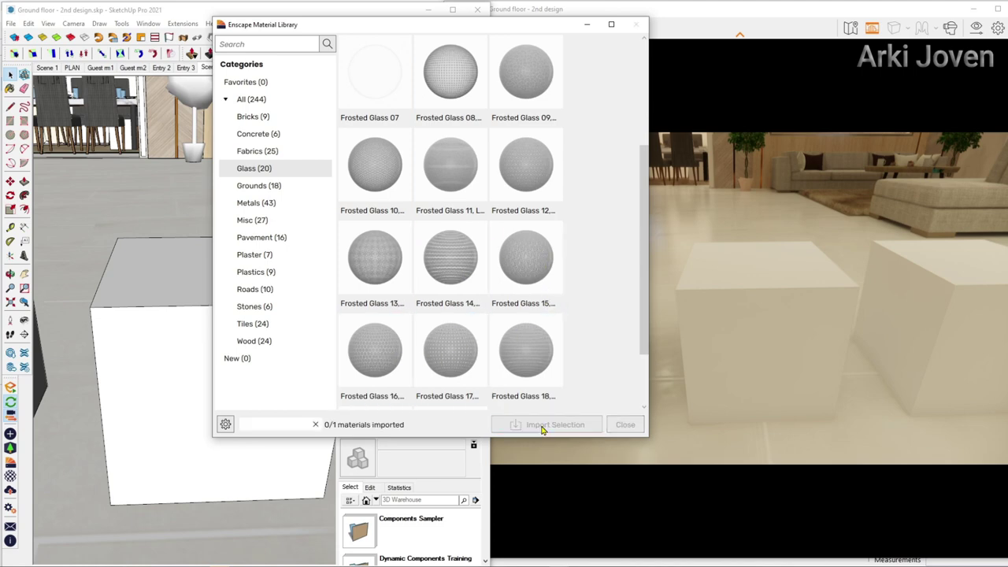
{"action": "left_click", "coordinate": [622, 425]}
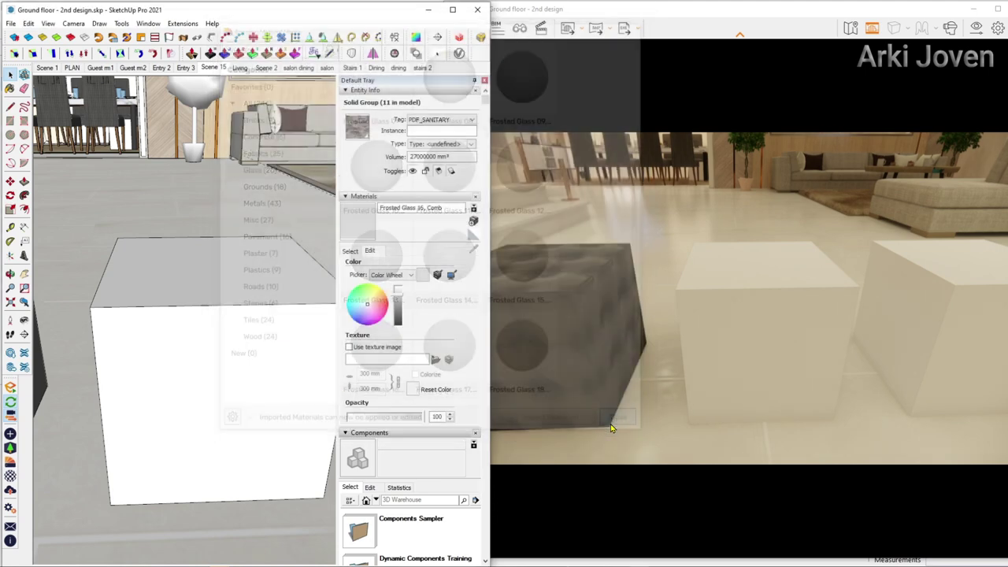
{"action": "left_click", "coordinate": [363, 224]}
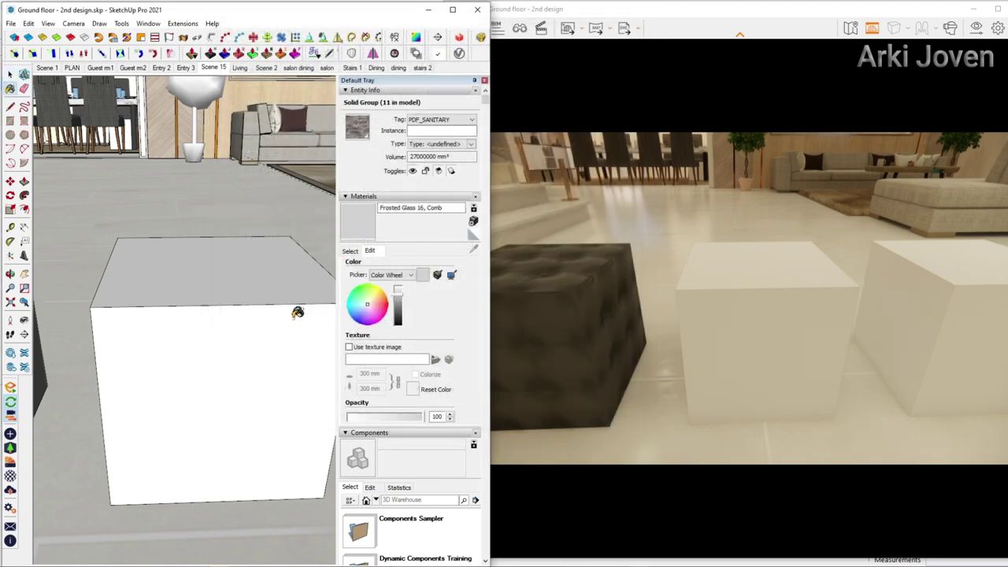
{"action": "left_click", "coordinate": [287, 315]}
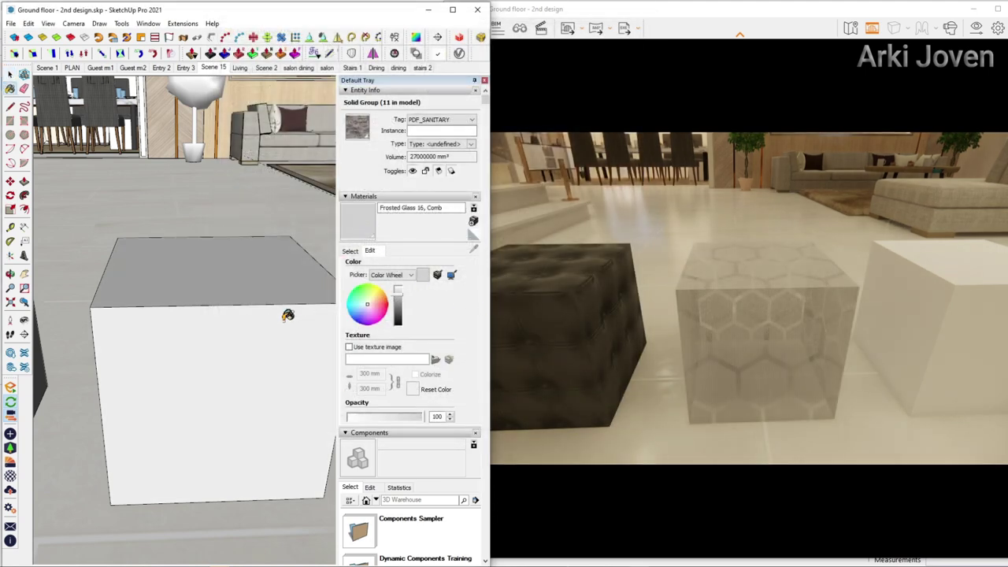
{"action": "key", "text": "space"}
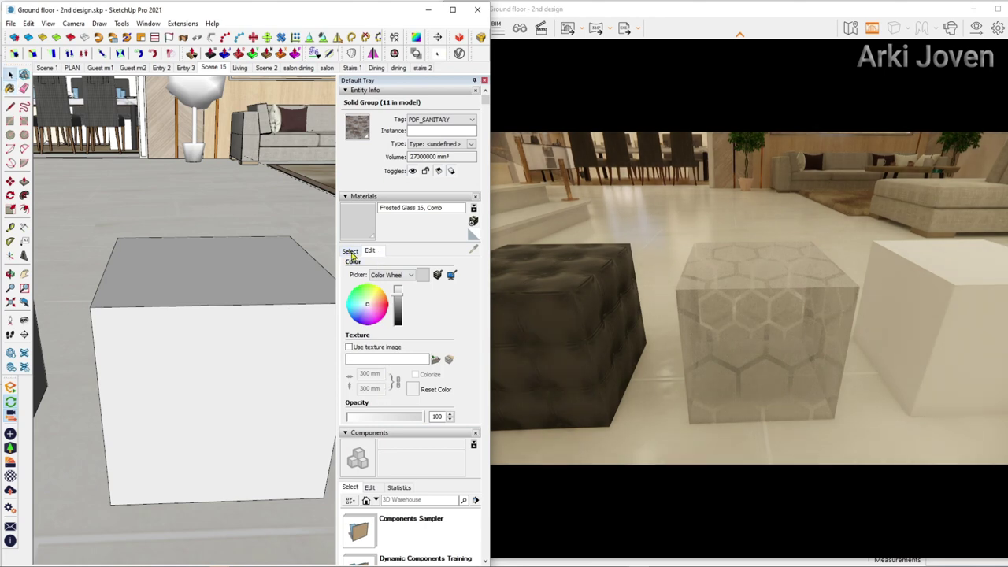
{"action": "left_click", "coordinate": [349, 251]}
{"action": "left_click", "coordinate": [375, 251]}
{"action": "middle_click_drag", "start_coordinate": [276, 345], "coordinate": [168, 352]}
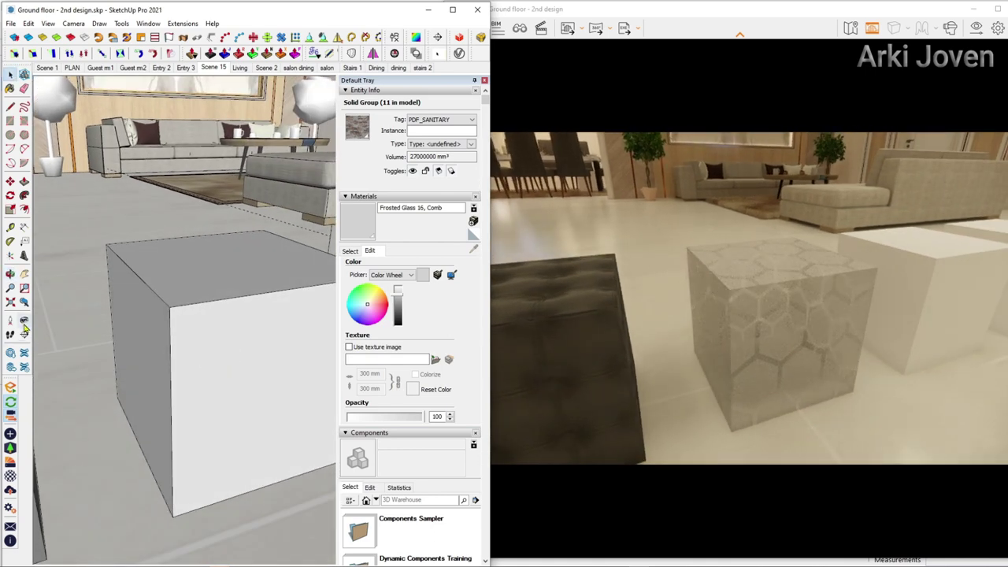
{"action": "mouse_move", "coordinate": [225, 335]}
{"action": "middle_mouse_down"}
{"action": "mouse_move", "coordinate": [187, 345]}
{"action": "mouse_move", "coordinate": [166, 367]}
{"action": "mouse_move", "coordinate": [176, 371]}
{"action": "mouse_move", "coordinate": [144, 333]}
{"action": "mouse_move", "coordinate": [157, 329]}
{"action": "middle_mouse_up"}
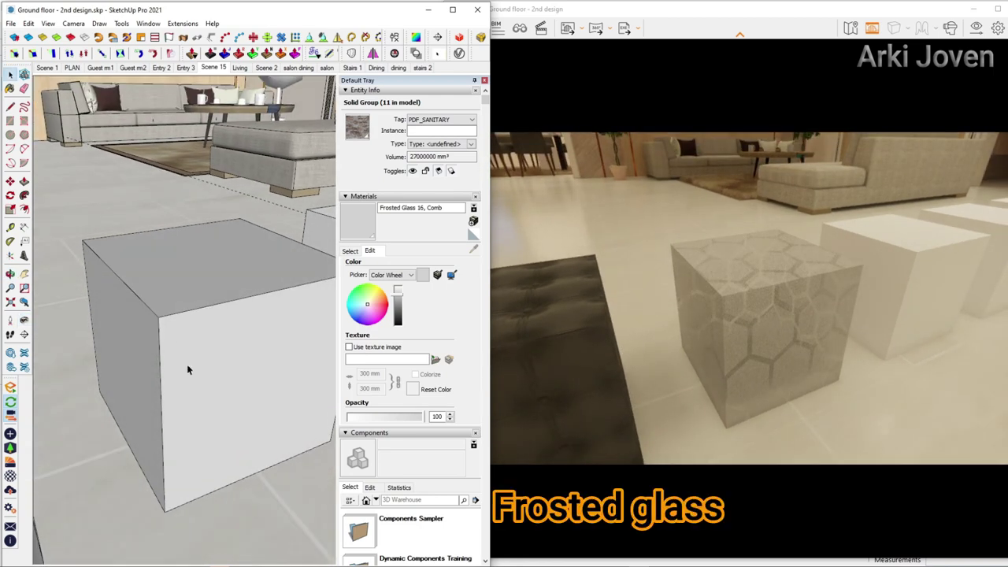
{"action": "mouse_move", "coordinate": [203, 403]}
{"action": "middle_mouse_down"}
{"action": "mouse_move", "coordinate": [153, 392]}
{"action": "mouse_move", "coordinate": [227, 394]}
{"action": "middle_mouse_up"}
{"action": "middle_click_drag", "start_coordinate": [152, 379], "coordinate": [135, 383]}
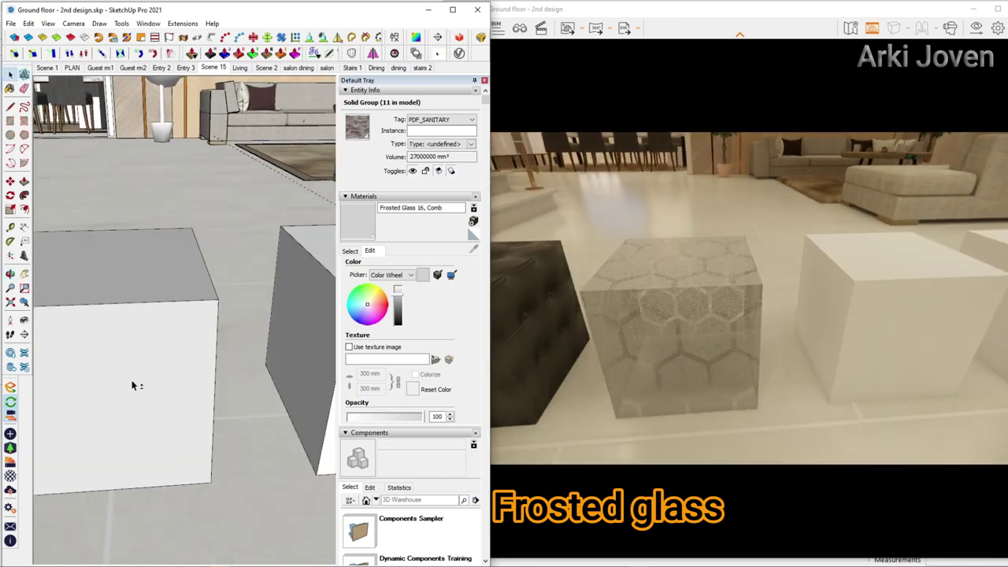
{"action": "mouse_move", "coordinate": [221, 386]}
{"action": "middle_mouse_down"}
{"action": "mouse_move", "coordinate": [207, 383]}
{"action": "mouse_move", "coordinate": [226, 376]}
{"action": "mouse_move", "coordinate": [117, 376]}
{"action": "middle_mouse_up"}
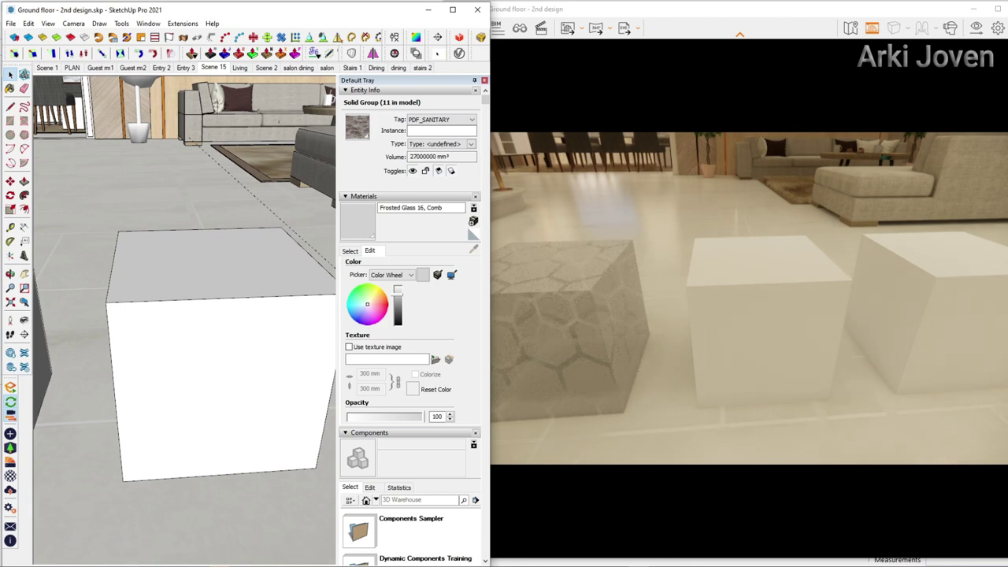
Step: Import Moss 02 from the Enscape Grounds category and close the library
{"action": "left_click", "coordinate": [10, 467]}
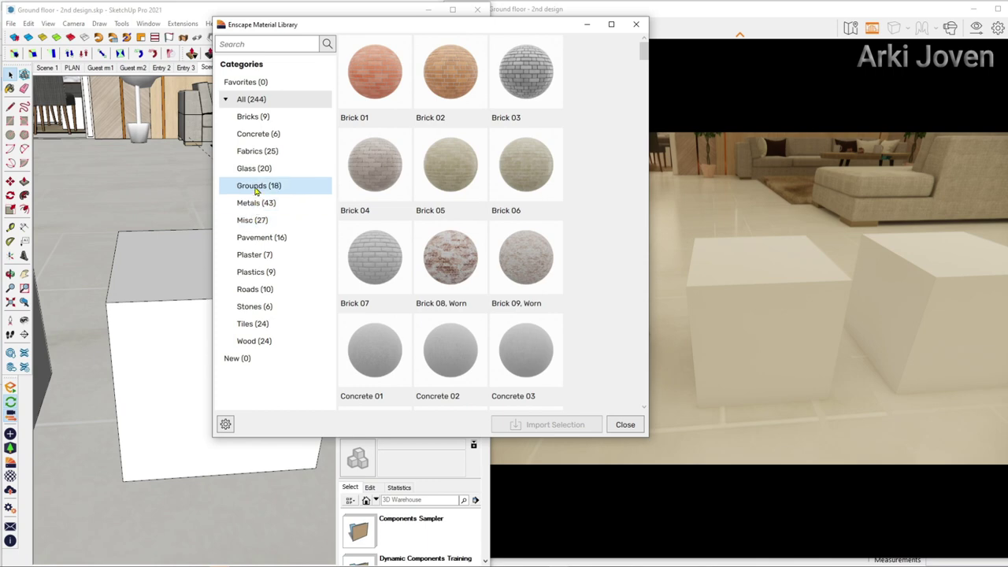
{"action": "left_click", "coordinate": [255, 189]}
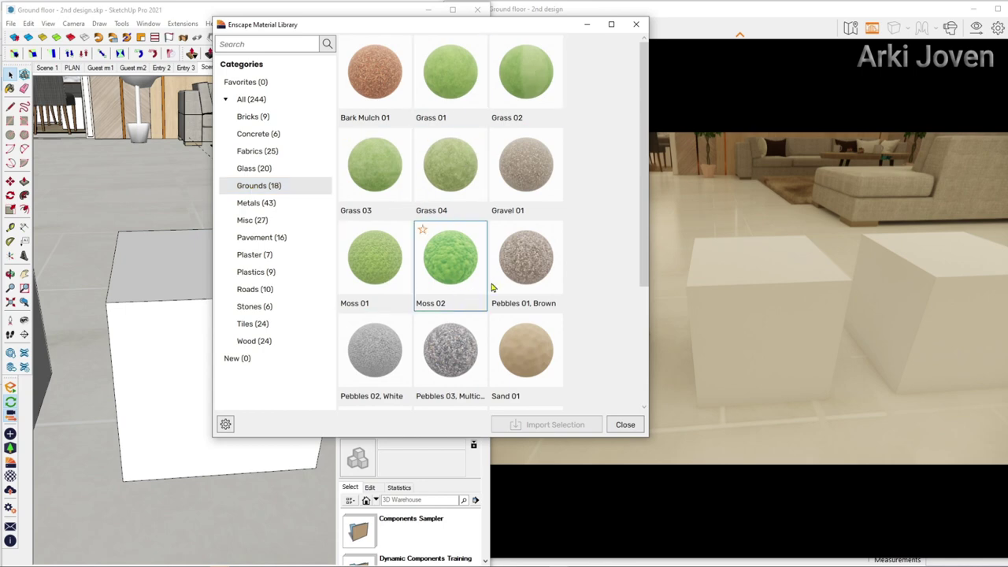
{"action": "scroll", "coordinate": [582, 315], "scroll_direction": "down", "scroll_amount": 1}
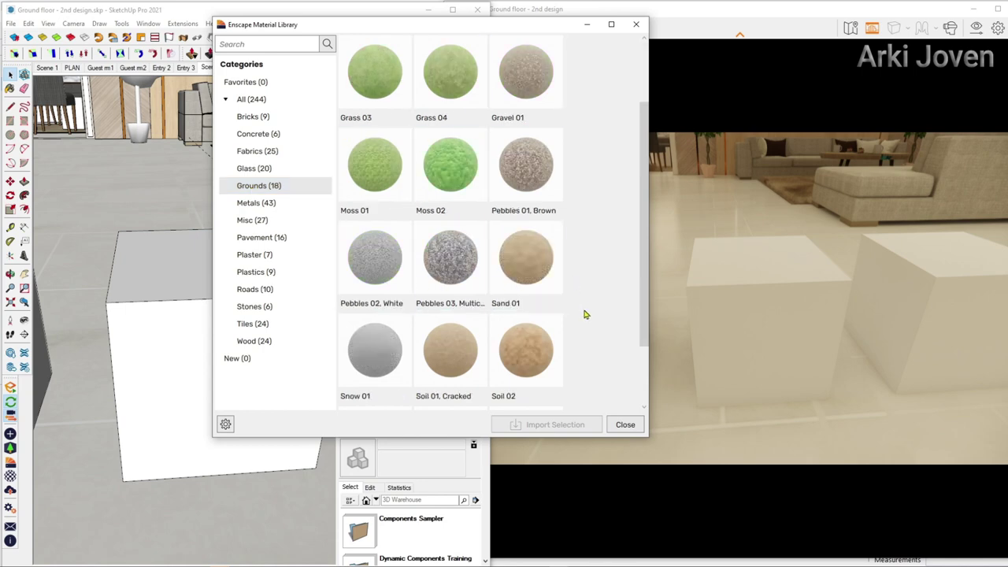
{"action": "scroll", "coordinate": [584, 314], "scroll_direction": "up", "scroll_amount": 1}
{"action": "left_click", "coordinate": [450, 260]}
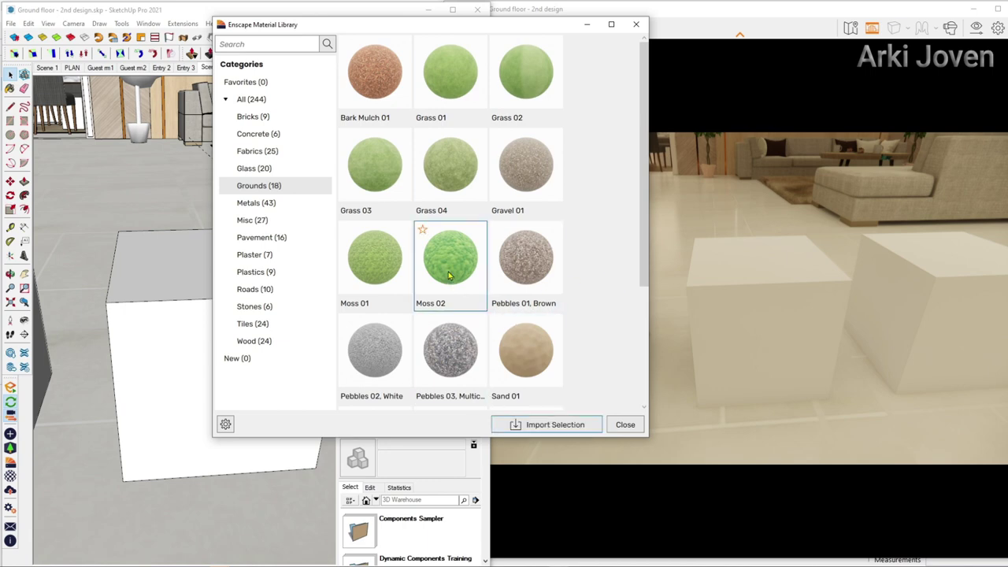
{"action": "left_click", "coordinate": [559, 429]}
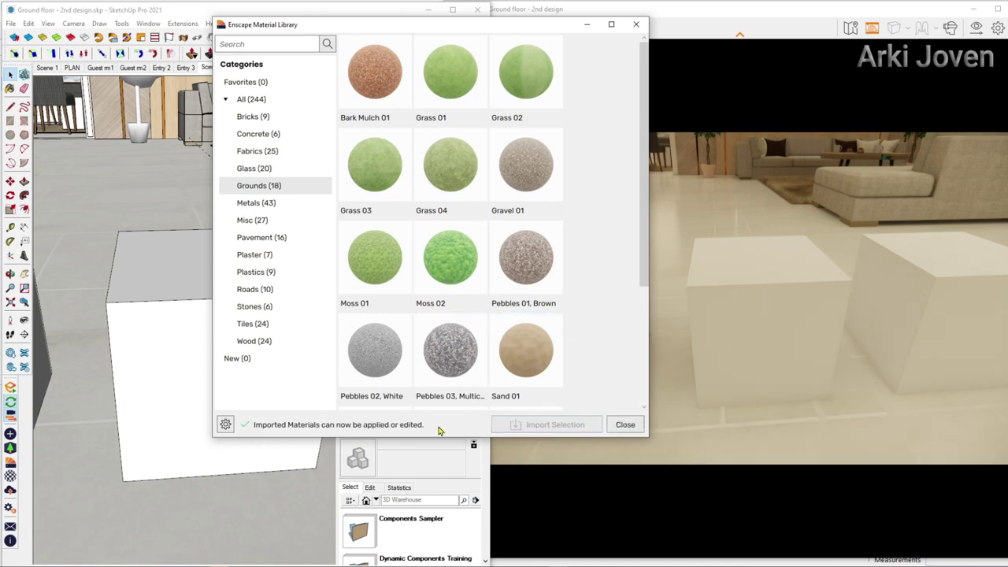
{"action": "left_click", "coordinate": [631, 424]}
Step: Paint the white cube with Moss 02 and set its texture width to 500 mm
{"action": "left_click", "coordinate": [356, 236]}
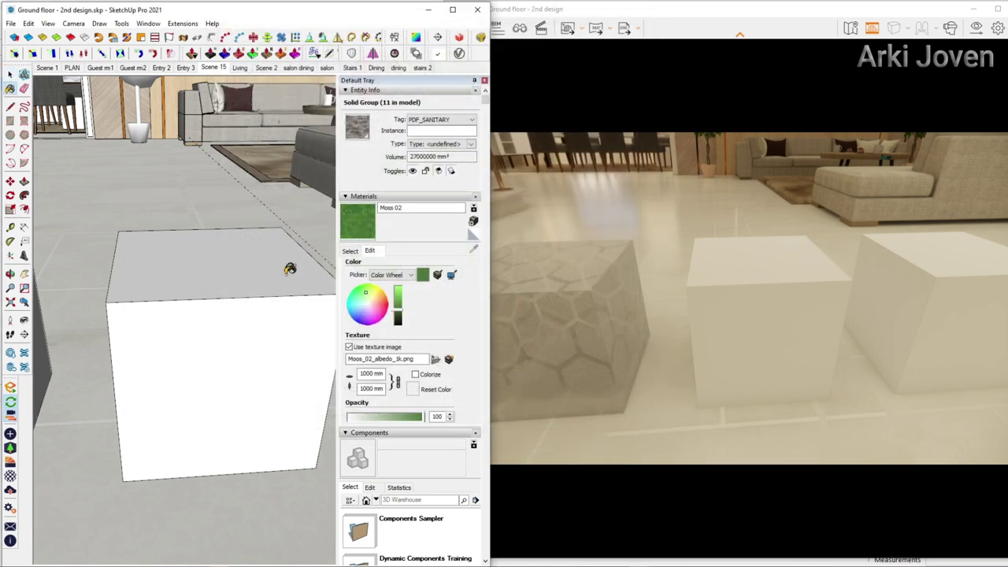
{"action": "left_click", "coordinate": [271, 269]}
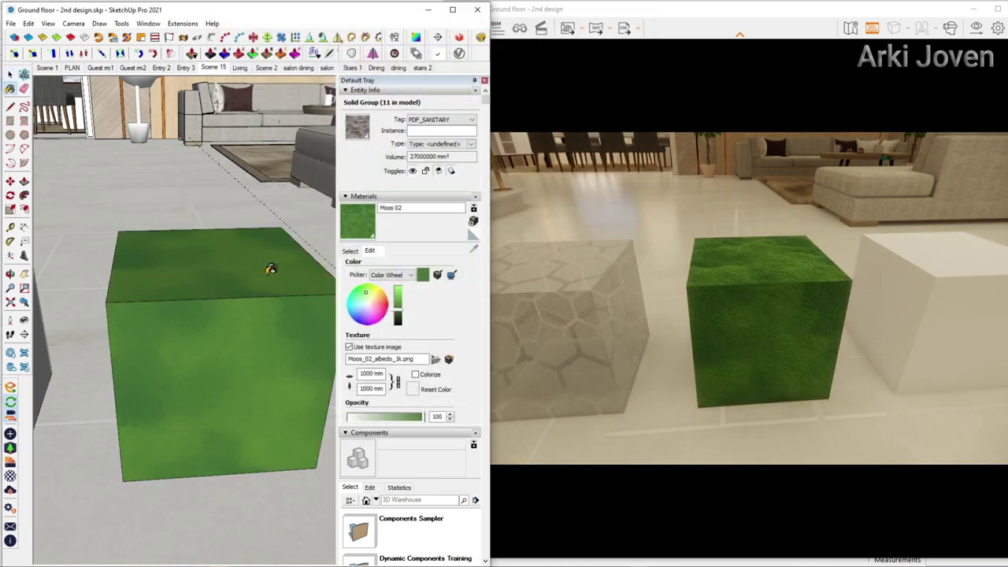
{"action": "key", "text": "space"}
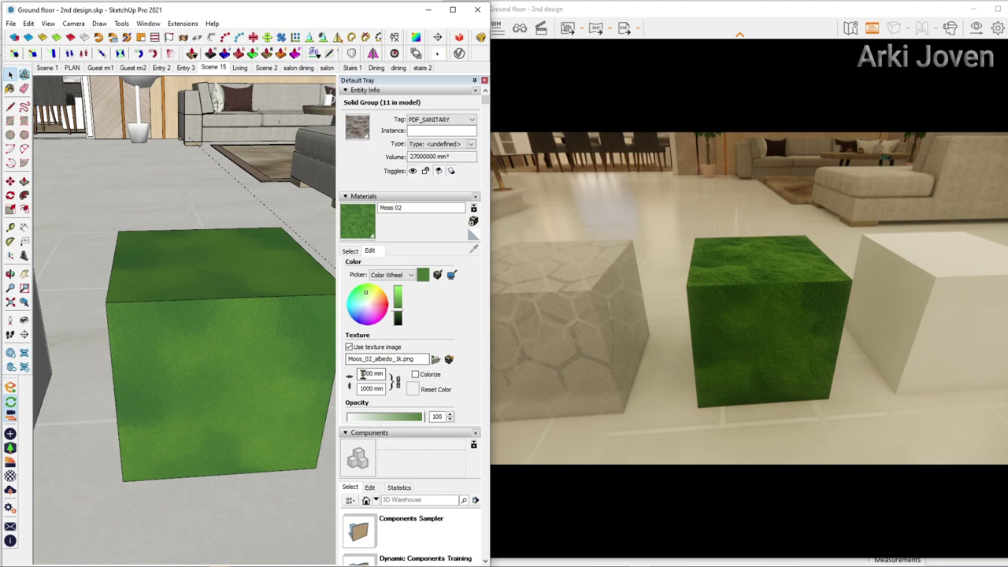
{"action": "left_click", "coordinate": [366, 374]}
{"action": "type", "text": "500"}
{"action": "key", "text": "Return"}
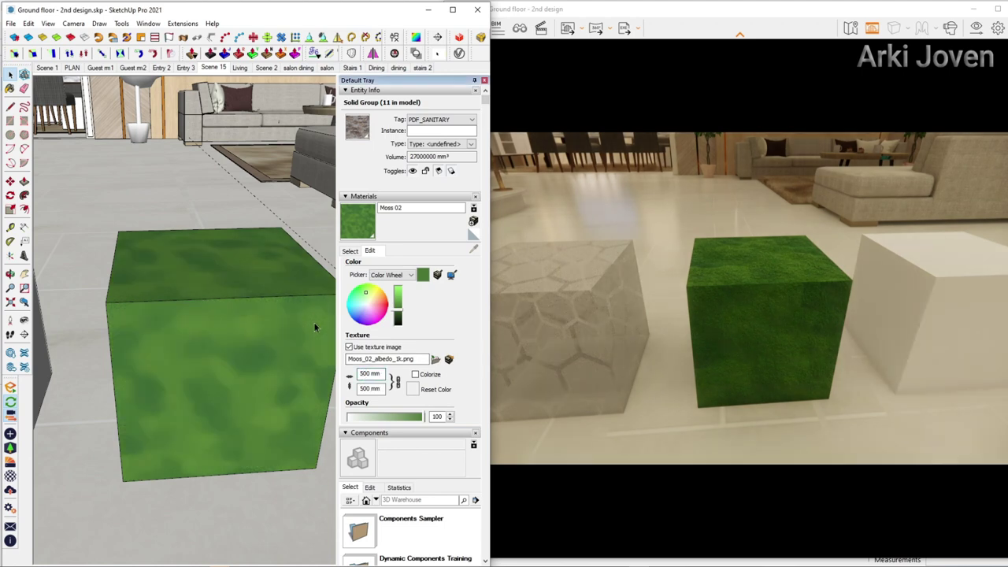
Step: Inspect the moss cube in the Enscape render, then pan toward the next white cube
{"action": "left_click", "coordinate": [228, 354]}
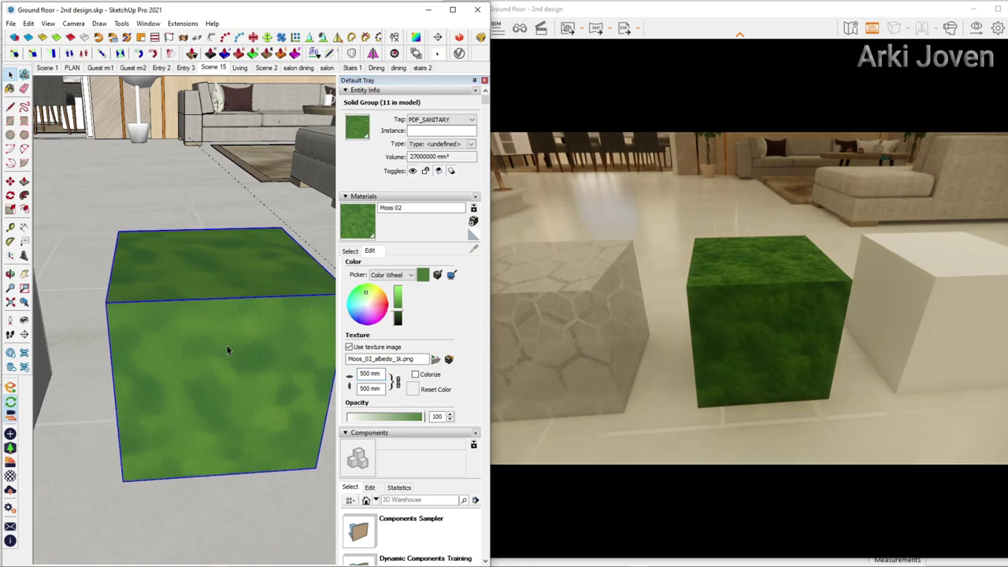
{"action": "scroll", "coordinate": [773, 304], "scroll_direction": "up", "scroll_amount": 3}
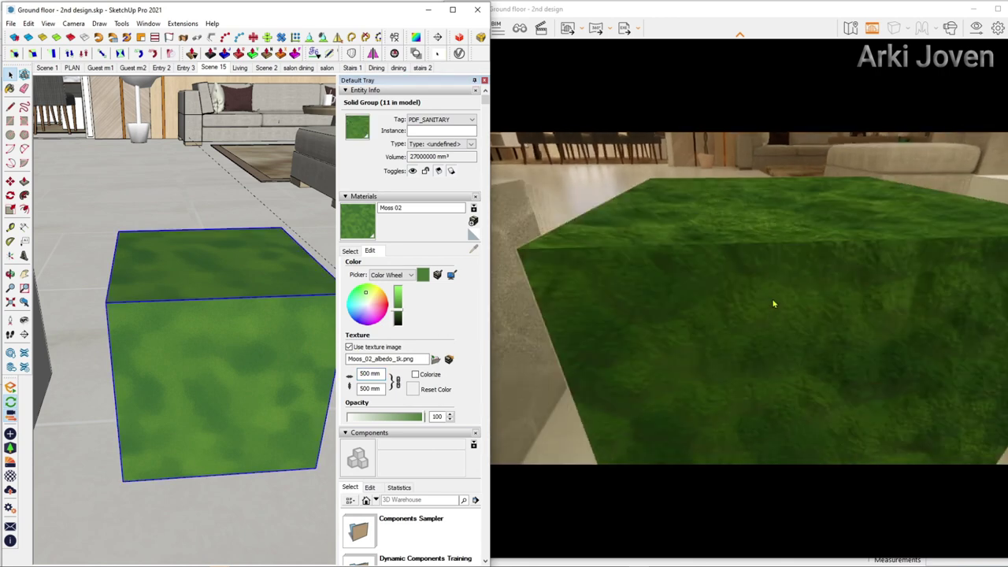
{"action": "scroll", "coordinate": [773, 304], "scroll_direction": "up", "scroll_amount": 1}
{"action": "scroll", "coordinate": [773, 315], "scroll_direction": "down", "scroll_amount": 3}
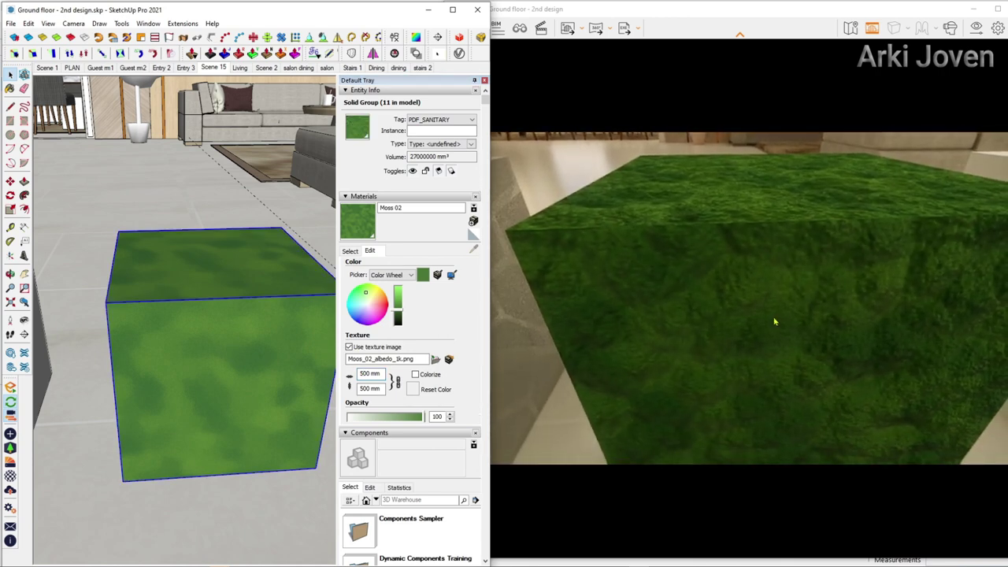
{"action": "scroll", "coordinate": [748, 321], "scroll_direction": "up", "scroll_amount": 2}
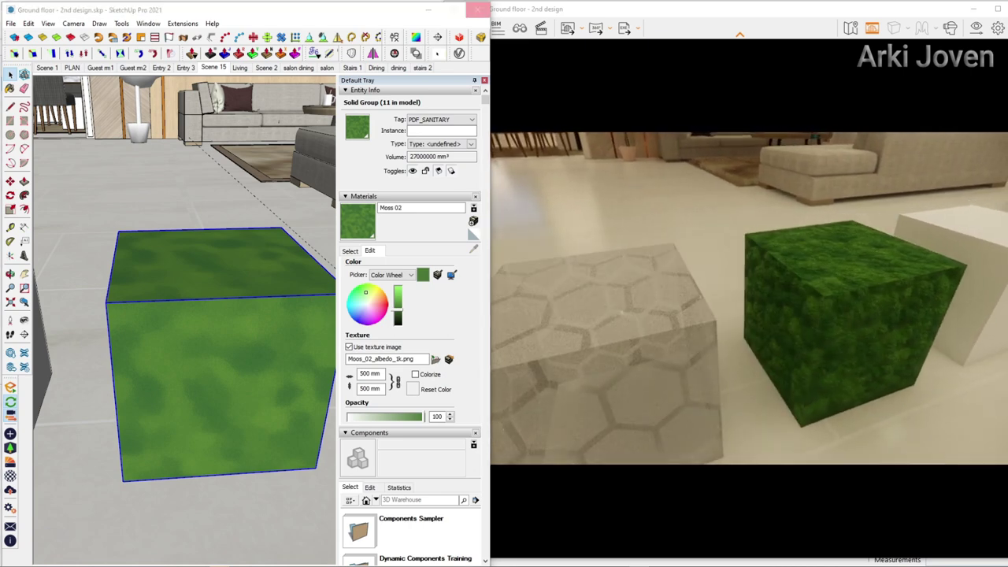
{"action": "mouse_move", "coordinate": [748, 321]}
{"action": "left_mouse_down"}
{"action": "mouse_move", "coordinate": [826, 325]}
{"action": "mouse_move", "coordinate": [717, 323]}
{"action": "left_mouse_up"}
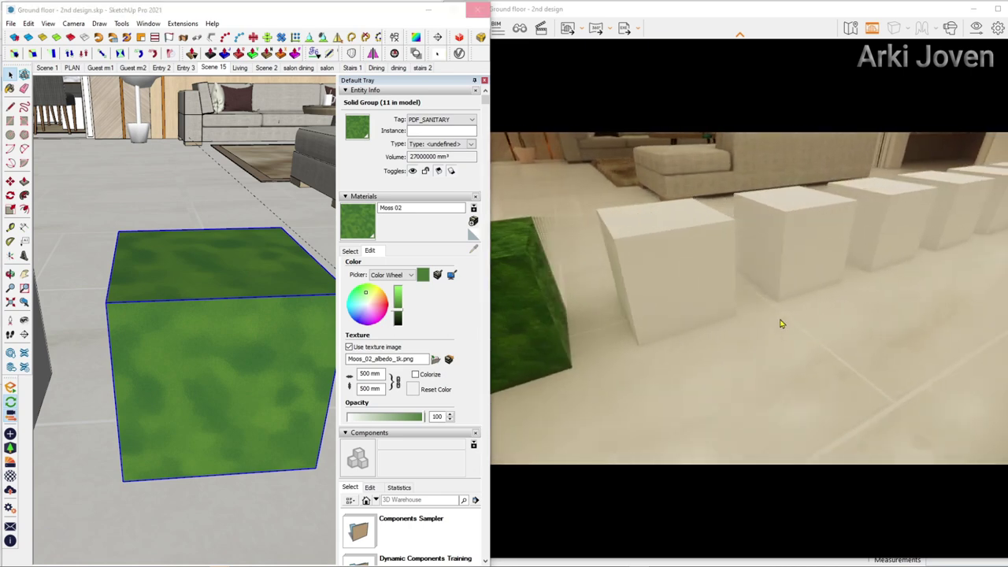
{"action": "scroll", "coordinate": [717, 323], "scroll_direction": "up", "scroll_amount": 3}
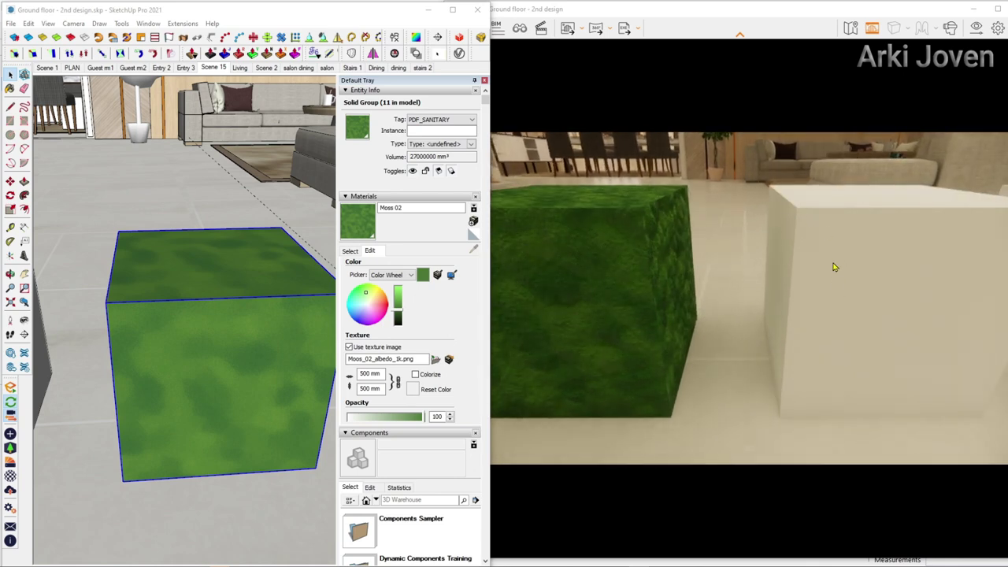
{"action": "mouse_move", "coordinate": [203, 383]}
{"action": "middle_mouse_down", "text": "shift"}
{"action": "mouse_move", "coordinate": [187, 373]}
{"action": "mouse_move", "coordinate": [207, 360]}
{"action": "mouse_move", "coordinate": [182, 368]}
{"action": "middle_mouse_up", "text": "shift"}
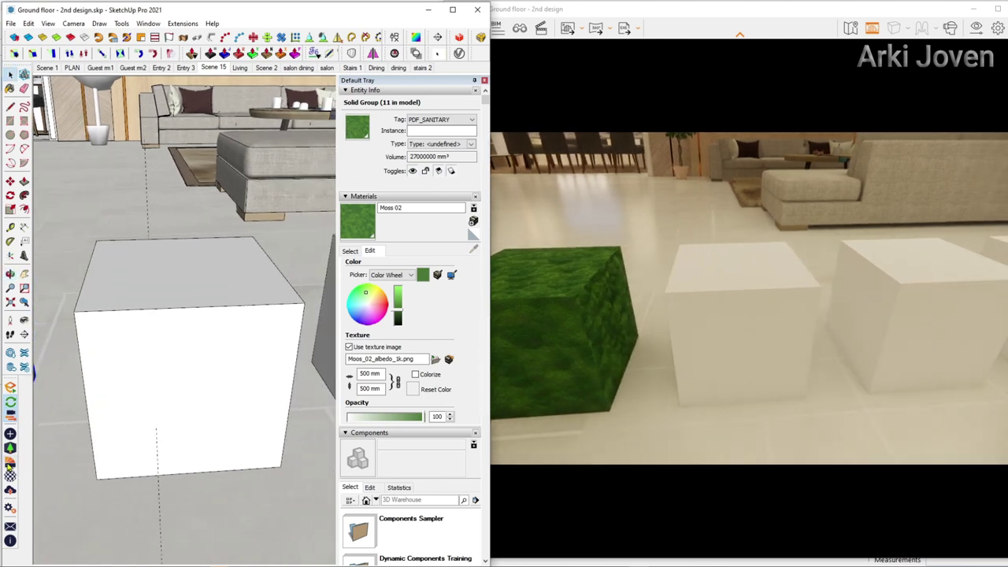
Step: Import Pebbles 03, Multicolored from the Enscape Grounds library, then close the library
{"action": "left_click", "coordinate": [9, 468]}
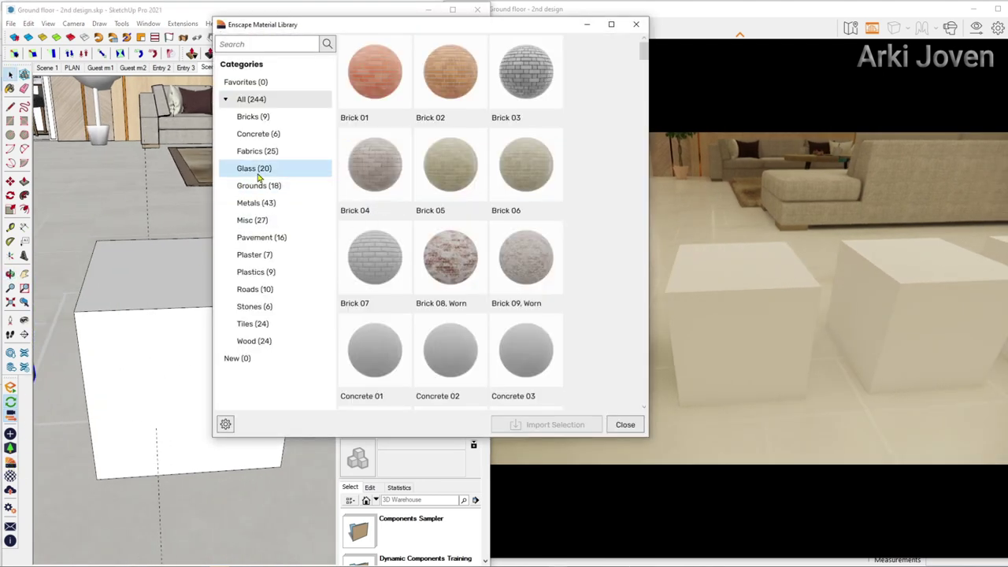
{"action": "left_click", "coordinate": [258, 187]}
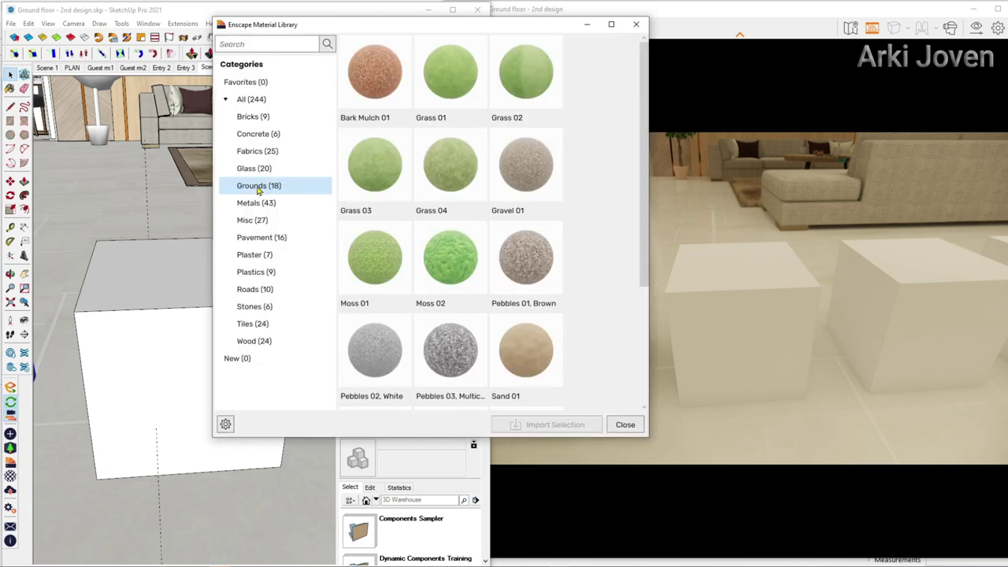
{"action": "scroll", "coordinate": [610, 296], "scroll_direction": "down", "scroll_amount": 2}
{"action": "scroll", "coordinate": [609, 295], "scroll_direction": "down", "scroll_amount": 2}
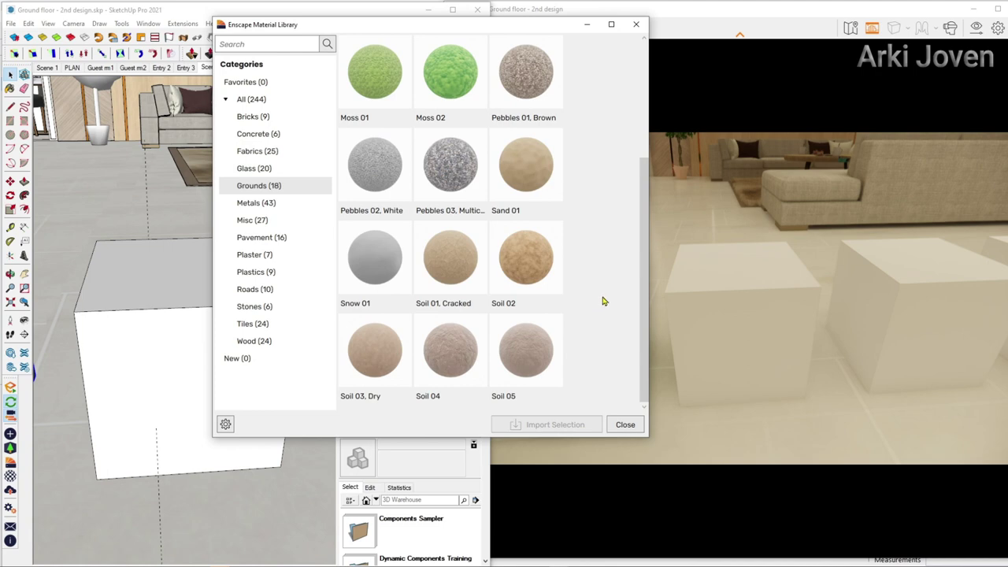
{"action": "mouse_move", "coordinate": [450, 265]}
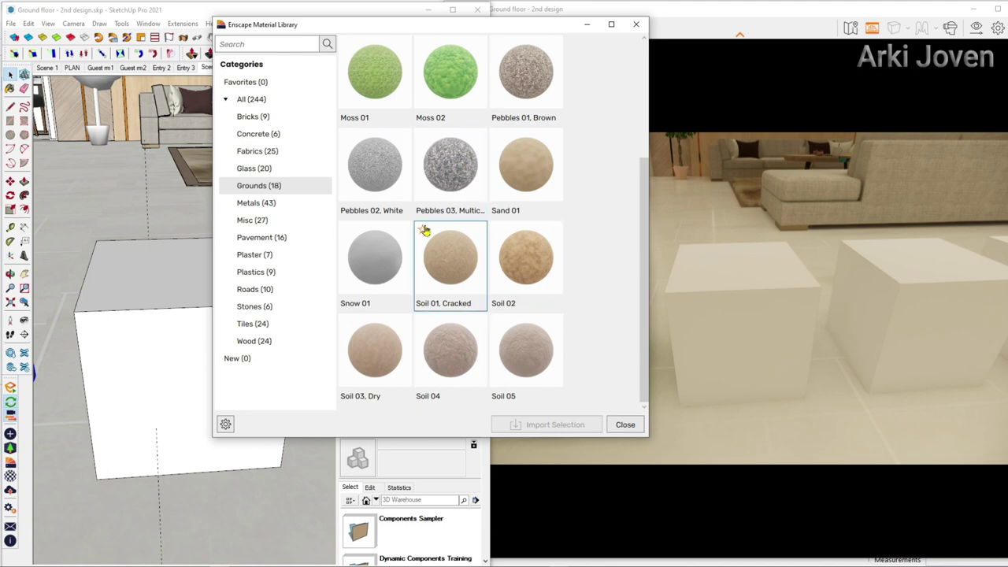
{"action": "left_click", "coordinate": [441, 186]}
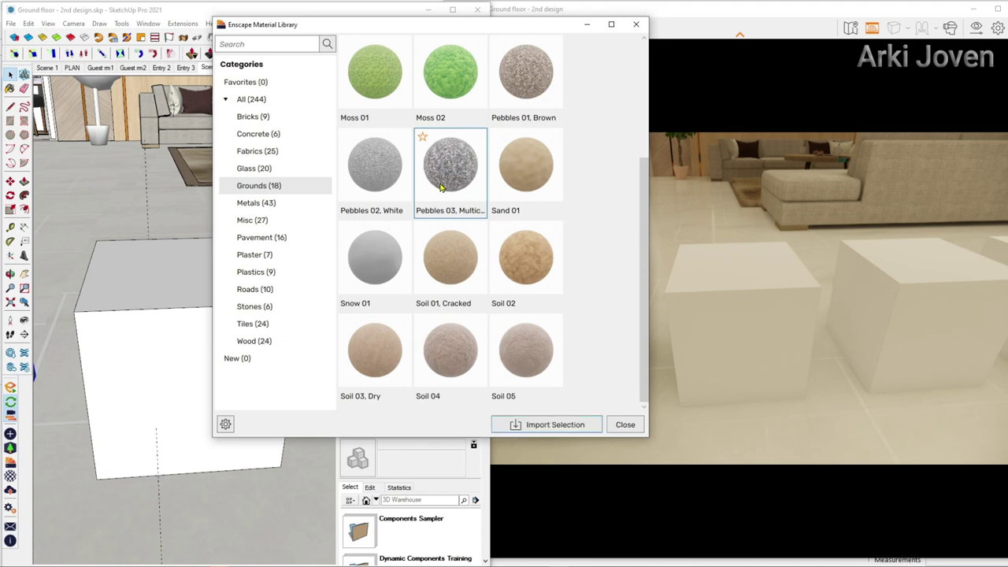
{"action": "left_click", "coordinate": [560, 424]}
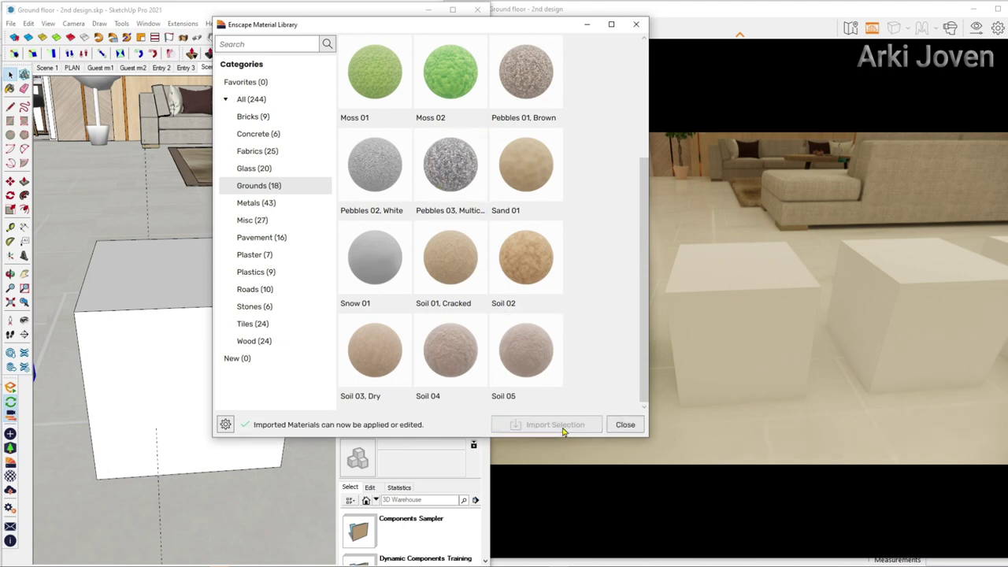
{"action": "left_click", "coordinate": [636, 24]}
Step: Paint the white cube with Pebbles 03, Multicolored and open its Enscape material settings
{"action": "left_click", "coordinate": [359, 229]}
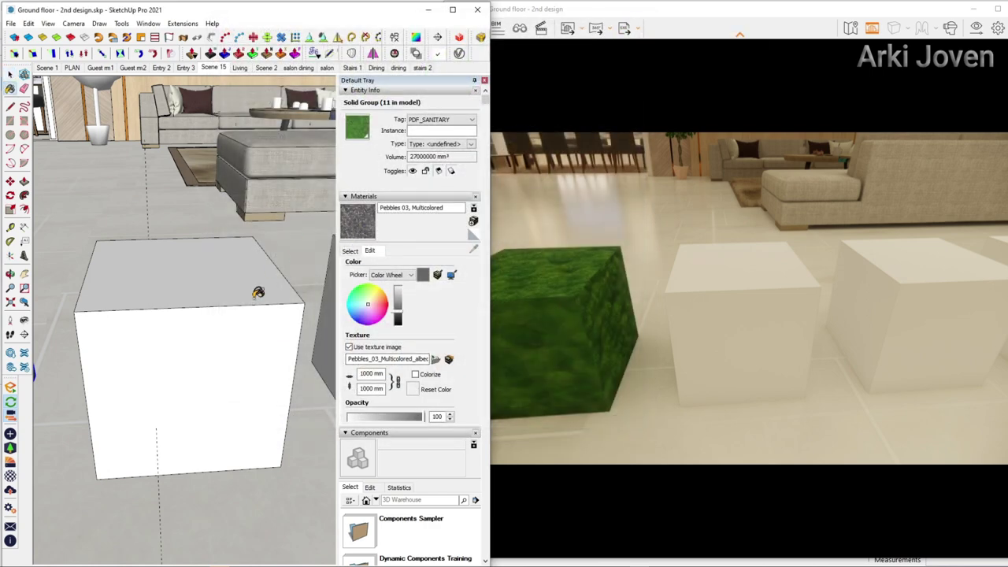
{"action": "left_click", "coordinate": [249, 334]}
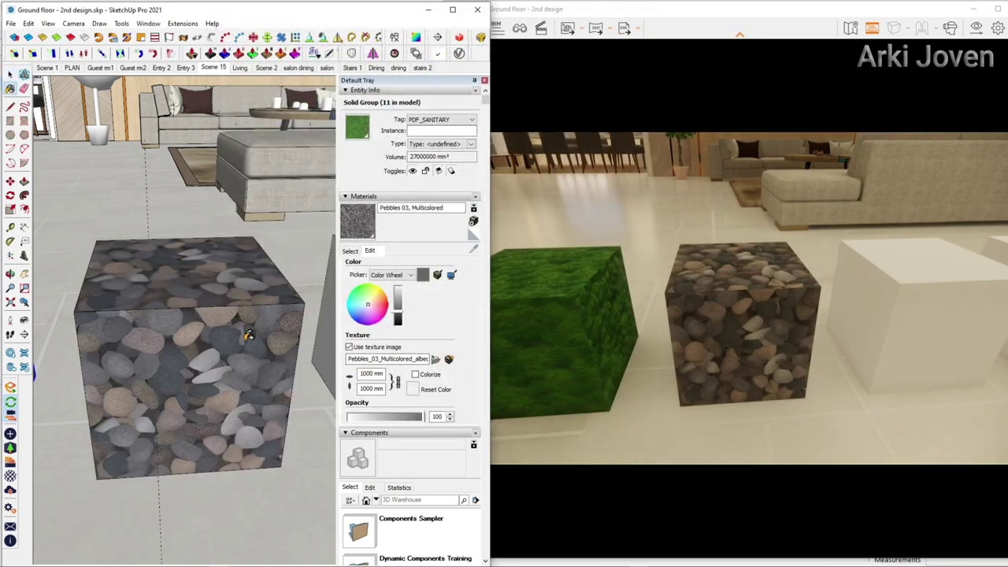
{"action": "key", "text": "space"}
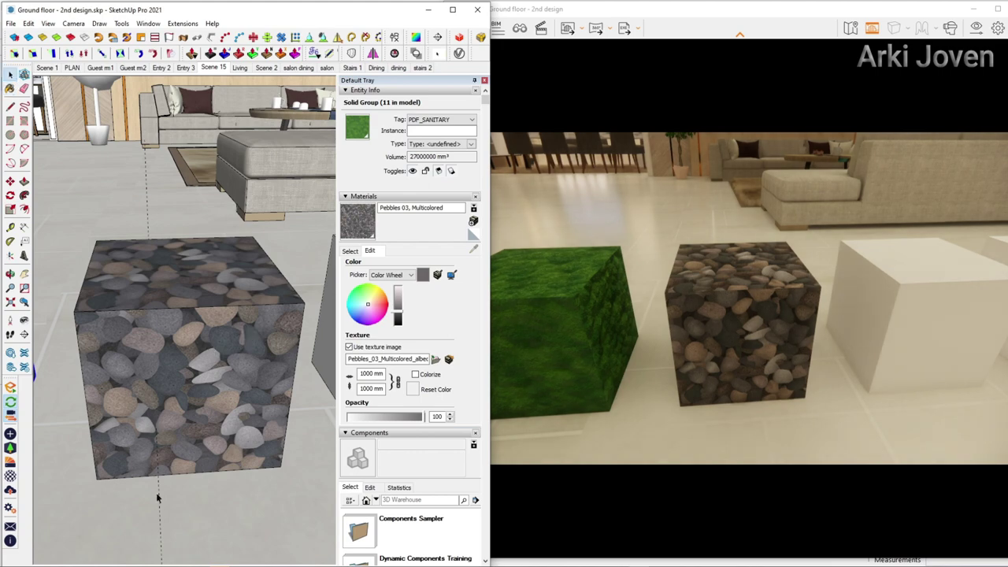
{"action": "left_click", "coordinate": [10, 478]}
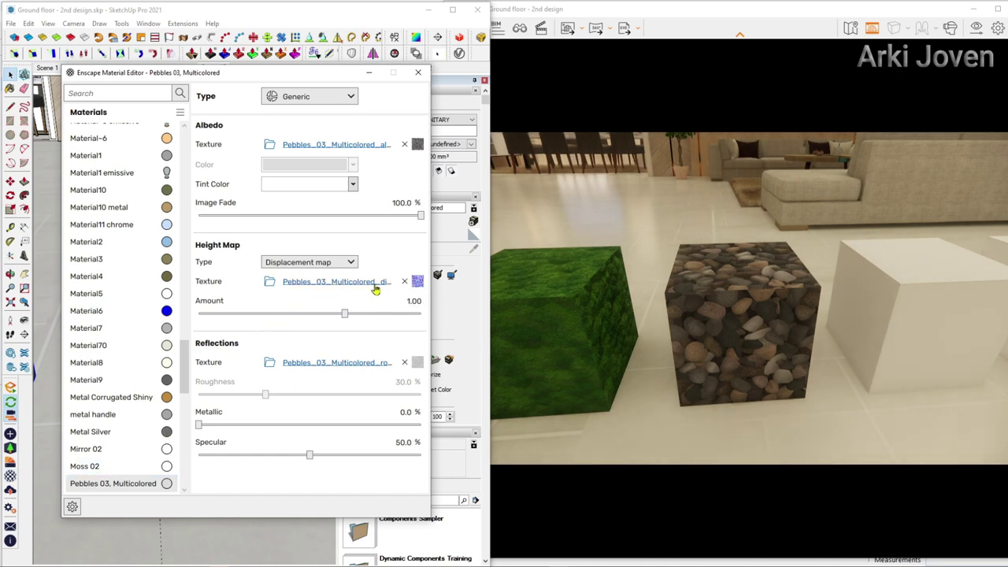
Step: Raise the pebble height map amount to 2.22, then move the material editor aside
{"action": "left_click_drag", "start_coordinate": [344, 313], "coordinate": [363, 314]}
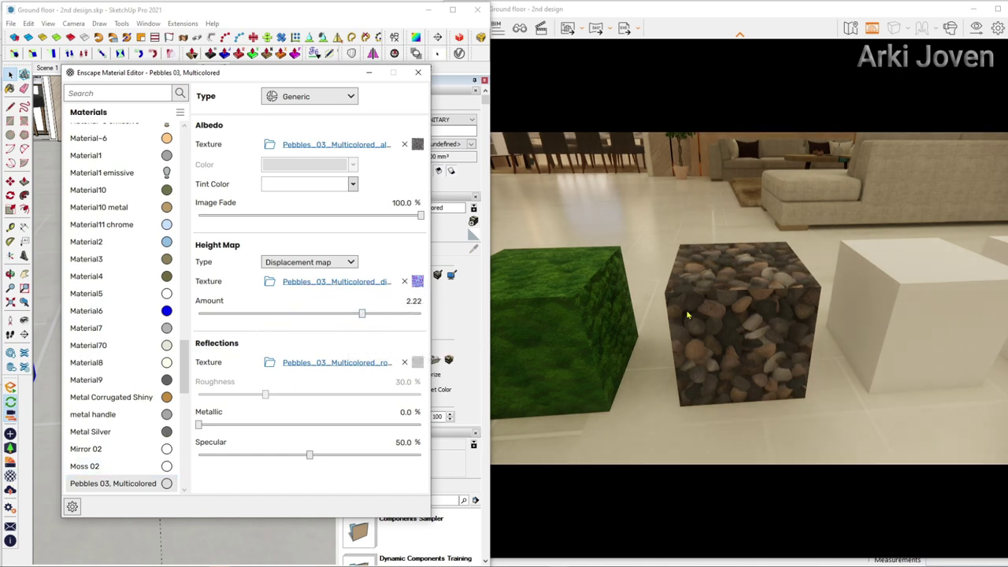
{"action": "left_click", "coordinate": [742, 314]}
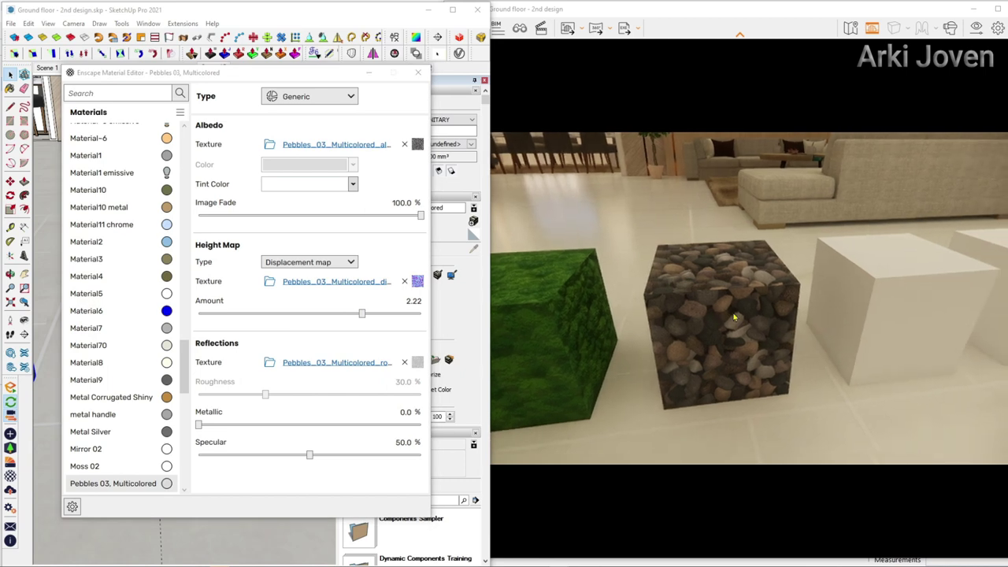
{"action": "scroll", "coordinate": [772, 317], "scroll_direction": "down", "scroll_amount": 3}
{"action": "scroll", "coordinate": [804, 320], "scroll_direction": "up", "scroll_amount": 2}
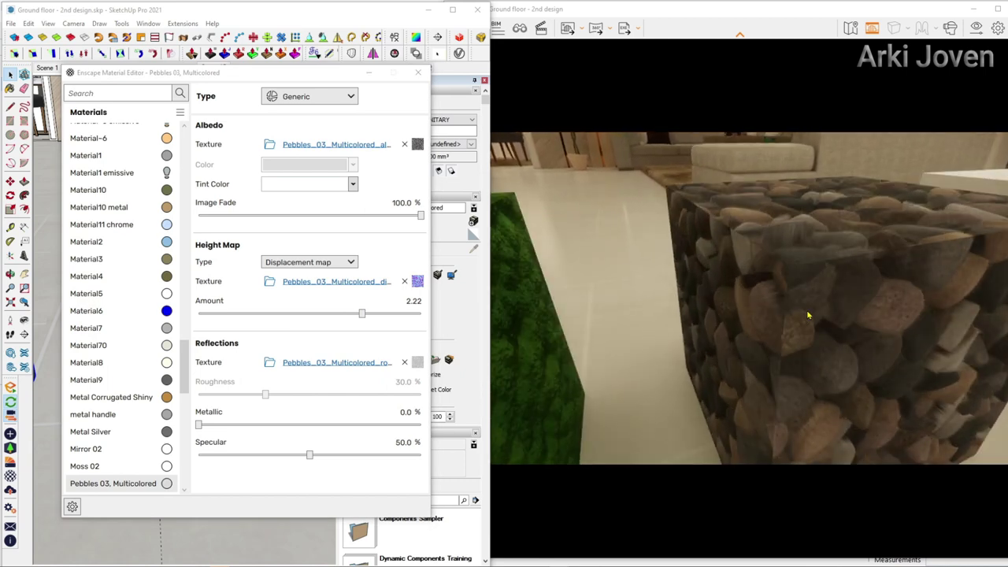
{"action": "scroll", "coordinate": [805, 316], "scroll_direction": "up", "scroll_amount": 2}
{"action": "scroll", "coordinate": [805, 316], "scroll_direction": "down", "scroll_amount": 3}
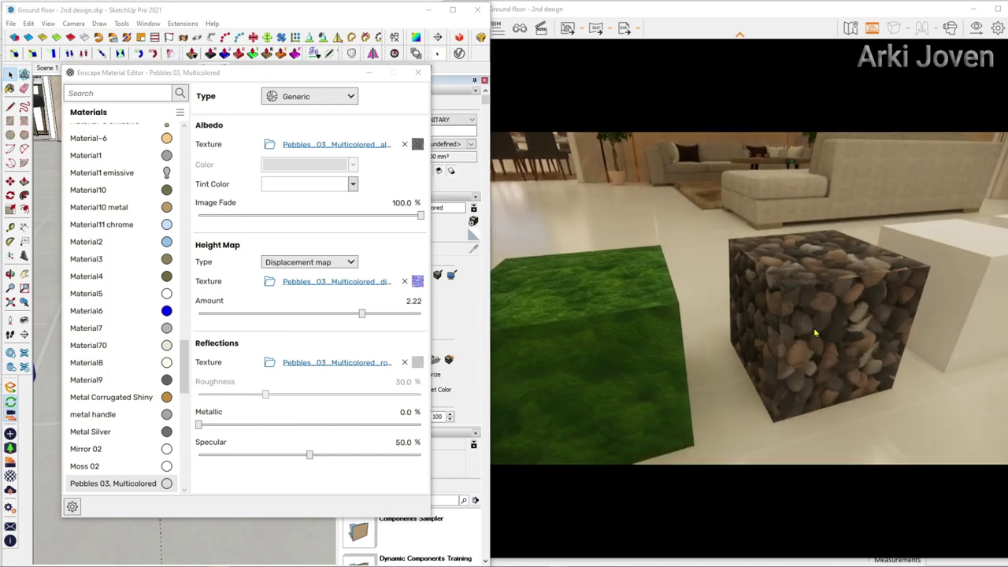
{"action": "left_click_drag", "start_coordinate": [813, 328], "coordinate": [815, 332]}
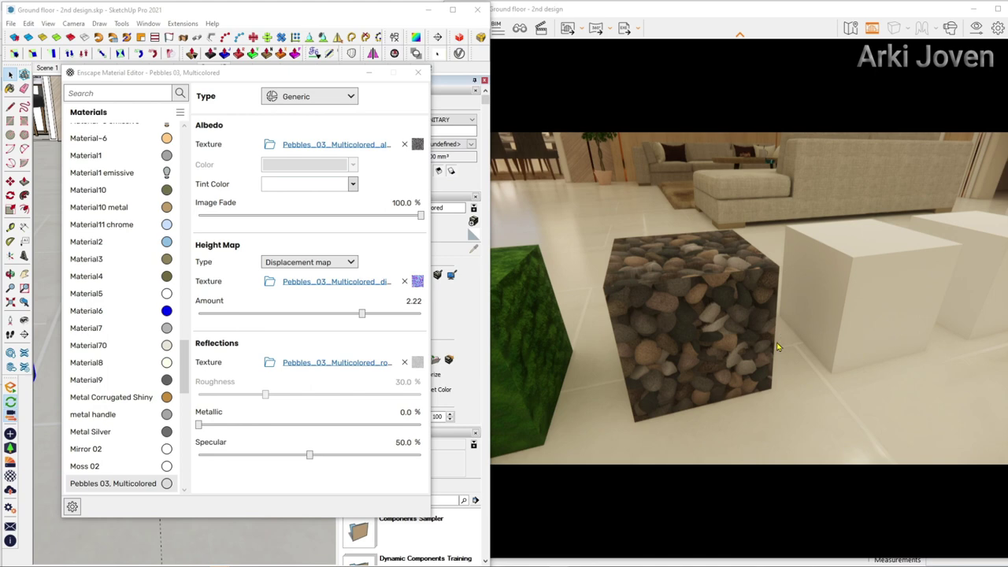
{"action": "mouse_move", "coordinate": [325, 78]}
{"action": "left_mouse_down"}
{"action": "mouse_move", "coordinate": [600, 69]}
{"action": "mouse_move", "coordinate": [462, 83]}
{"action": "mouse_move", "coordinate": [475, 78]}
{"action": "left_mouse_up"}
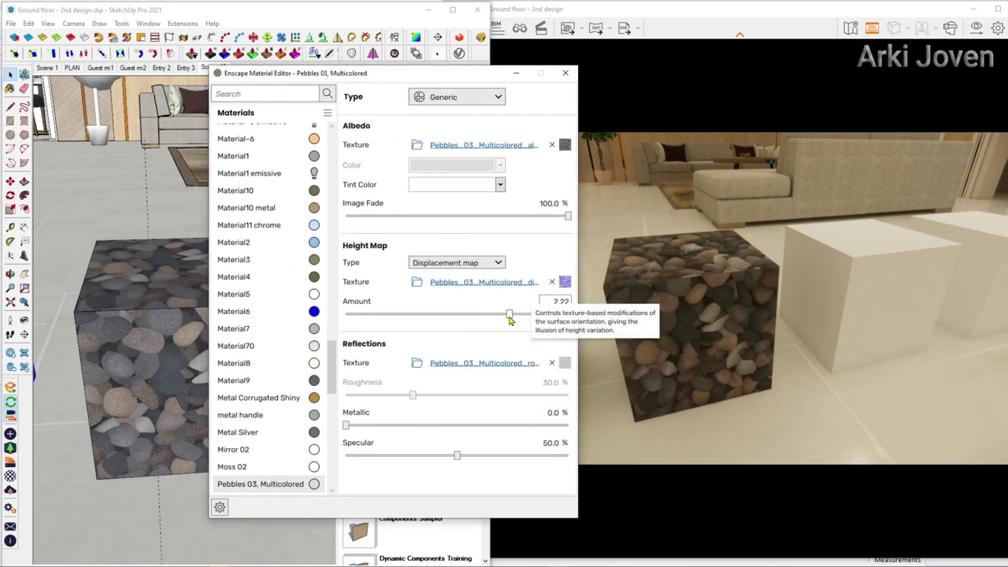
Step: Raise the pebble height map amount to 9.53 and inspect the cube in the render
{"action": "left_click_drag", "start_coordinate": [509, 314], "coordinate": [566, 319]}
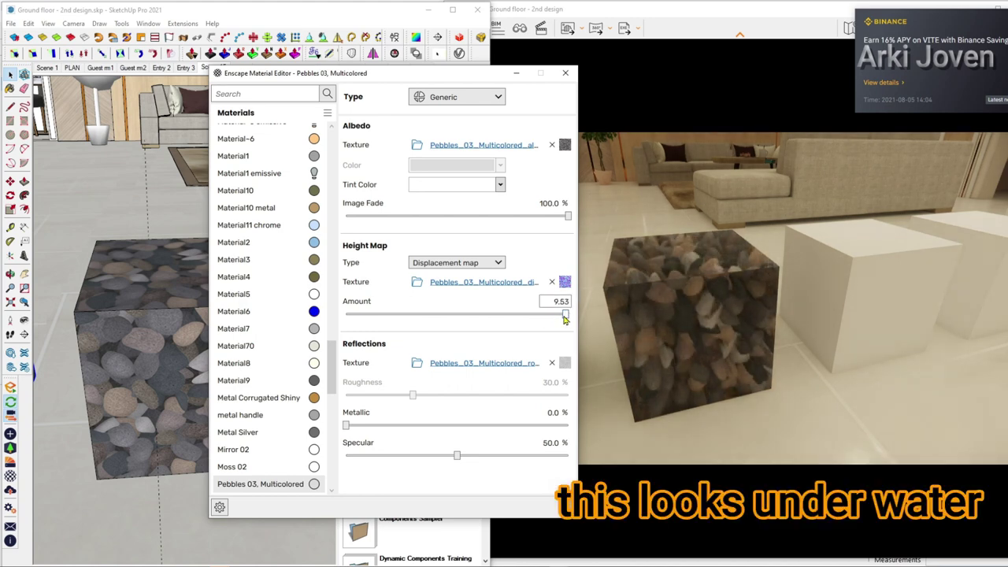
{"action": "left_click", "coordinate": [710, 353]}
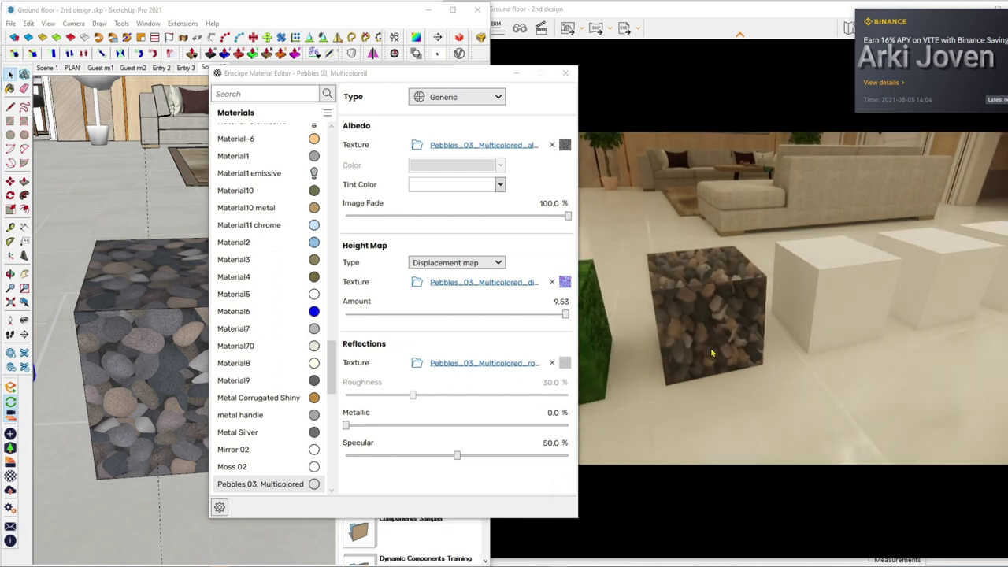
{"action": "scroll", "coordinate": [711, 349], "scroll_direction": "up", "scroll_amount": 3}
{"action": "scroll", "coordinate": [711, 348], "scroll_direction": "down", "scroll_amount": 1}
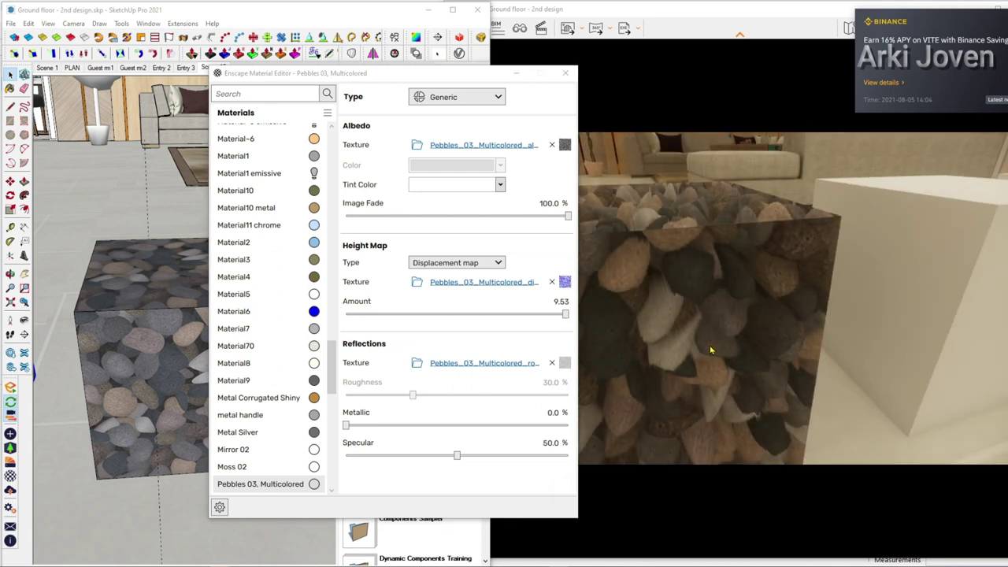
{"action": "left_click_drag", "start_coordinate": [710, 345], "coordinate": [665, 351]}
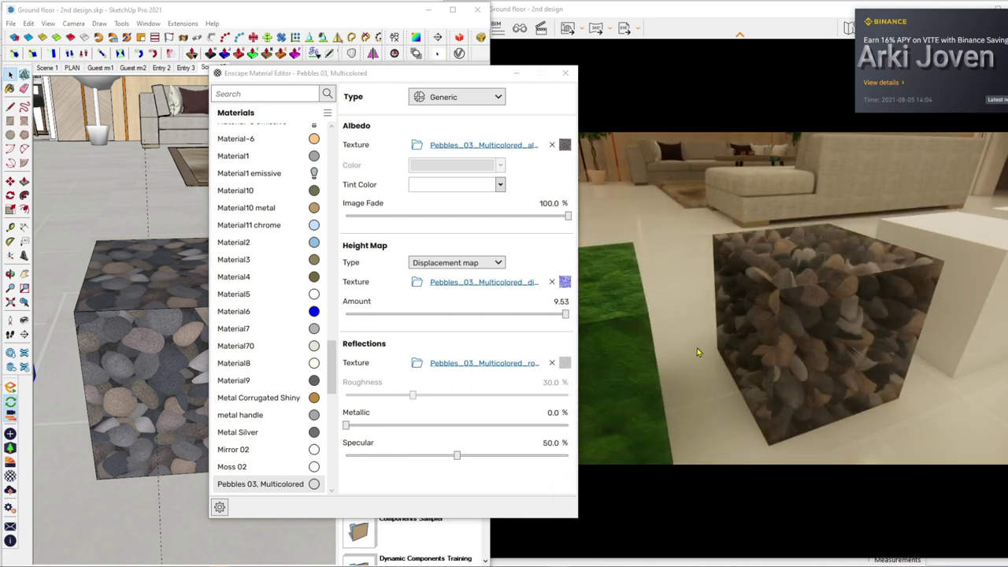
{"action": "key", "text": "d"}
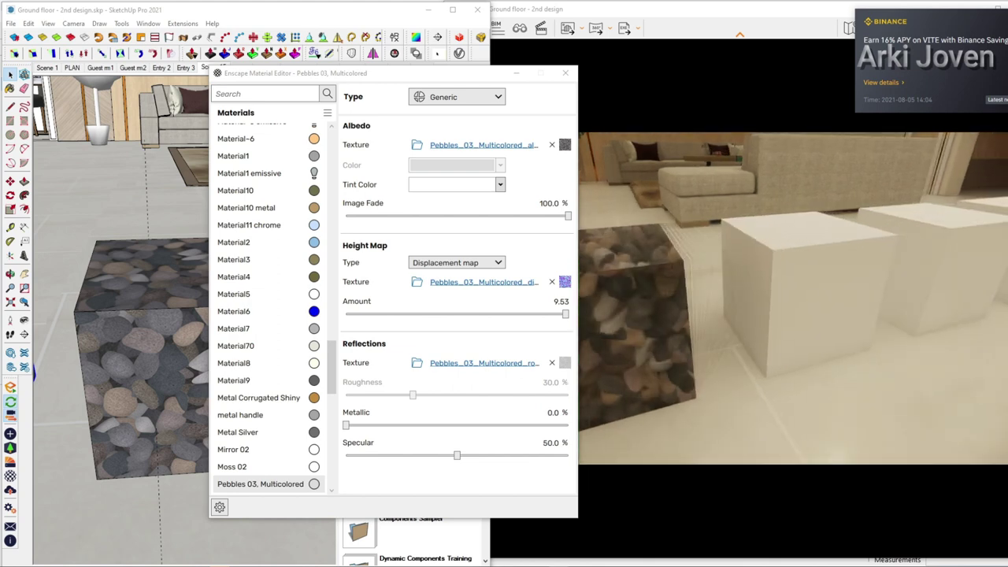
{"action": "key", "text": "a"}
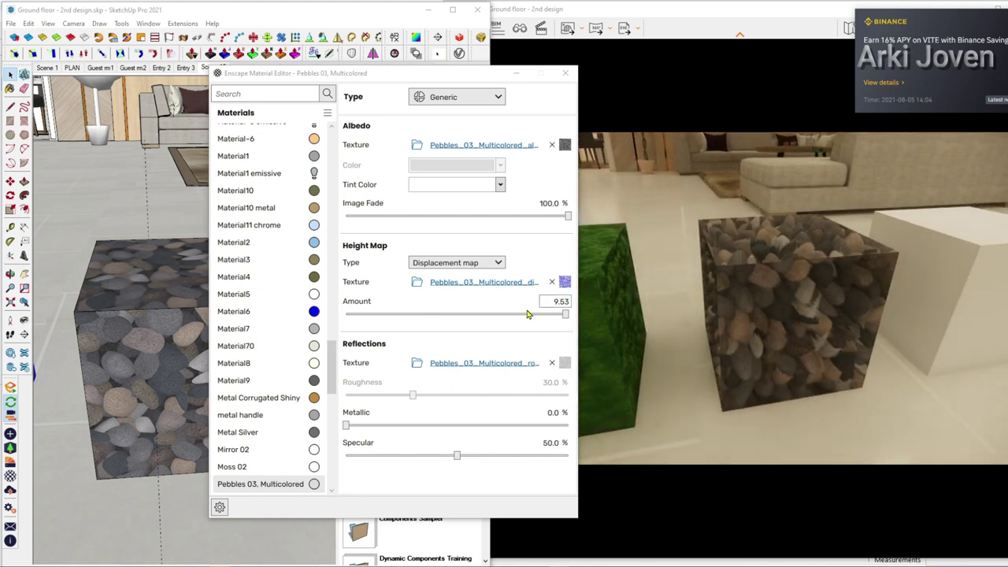
Step: Lower the height map amount to 1.42 and shift the material editor further right
{"action": "scroll", "coordinate": [473, 307], "scroll_direction": "down", "scroll_amount": 3}
{"action": "scroll", "coordinate": [452, 314], "scroll_direction": "down", "scroll_amount": 3}
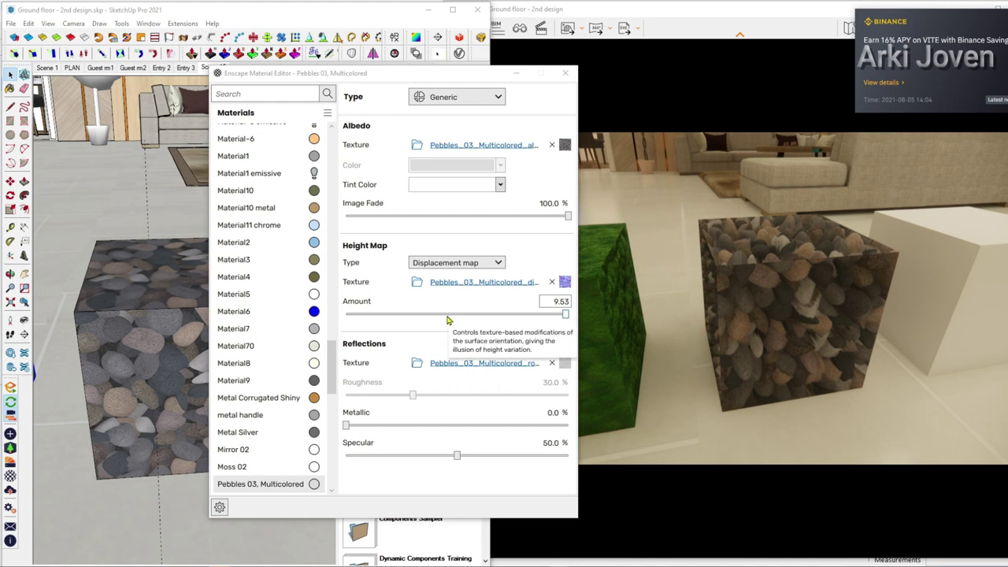
{"action": "left_click_drag", "start_coordinate": [562, 314], "coordinate": [497, 315]}
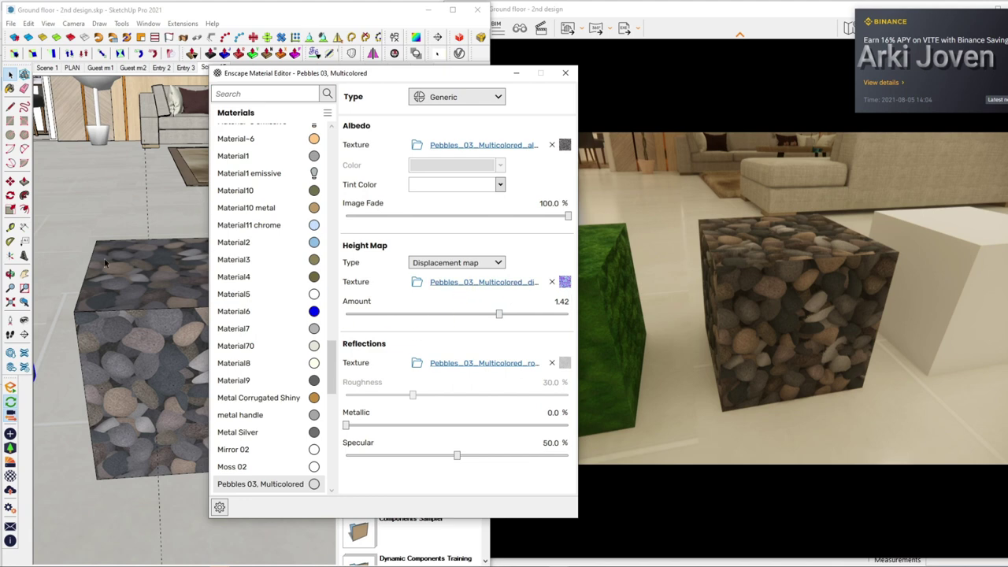
{"action": "left_click_drag", "start_coordinate": [252, 79], "coordinate": [347, 82]}
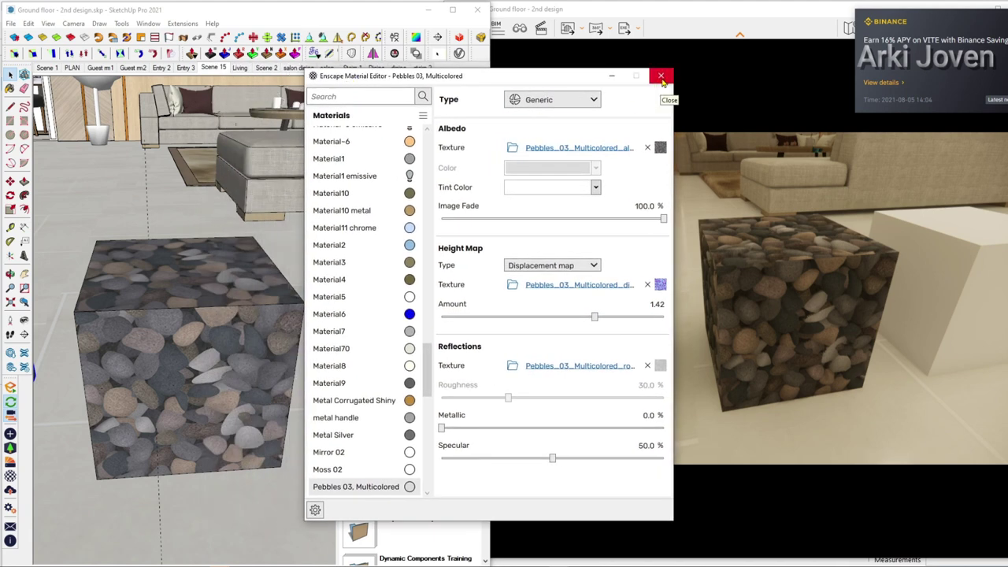
Step: Try light peach, white and light green tints on the pebble material
{"action": "left_click", "coordinate": [596, 188]}
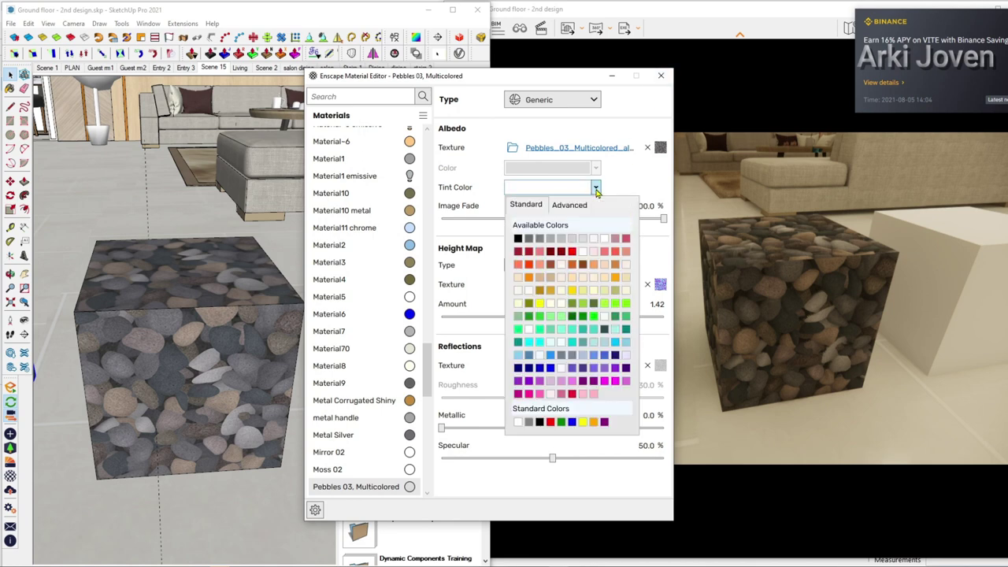
{"action": "left_click", "coordinate": [596, 189]}
{"action": "left_click", "coordinate": [596, 188]}
{"action": "left_click", "coordinate": [604, 279]}
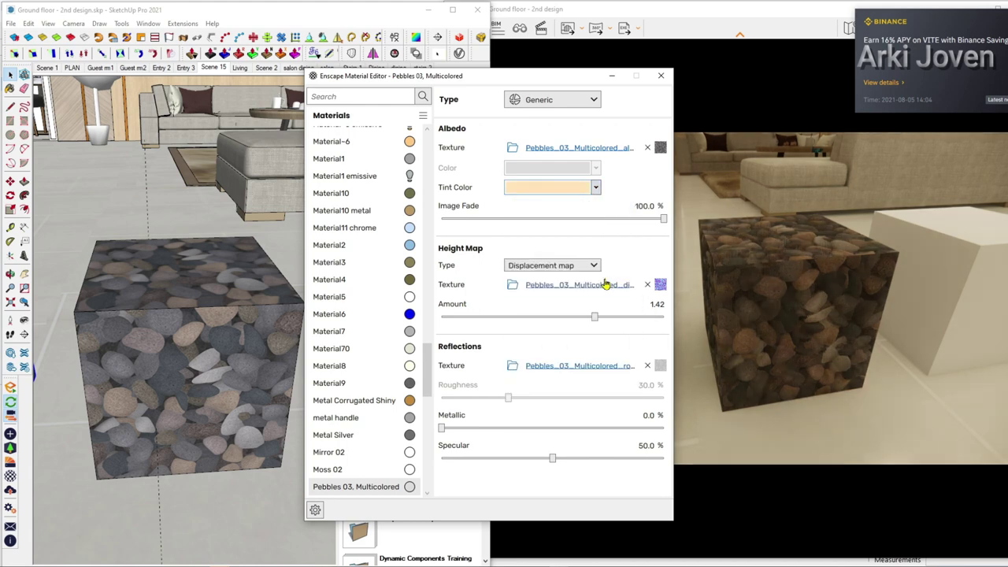
{"action": "left_click", "coordinate": [596, 189]}
{"action": "left_click", "coordinate": [604, 238]}
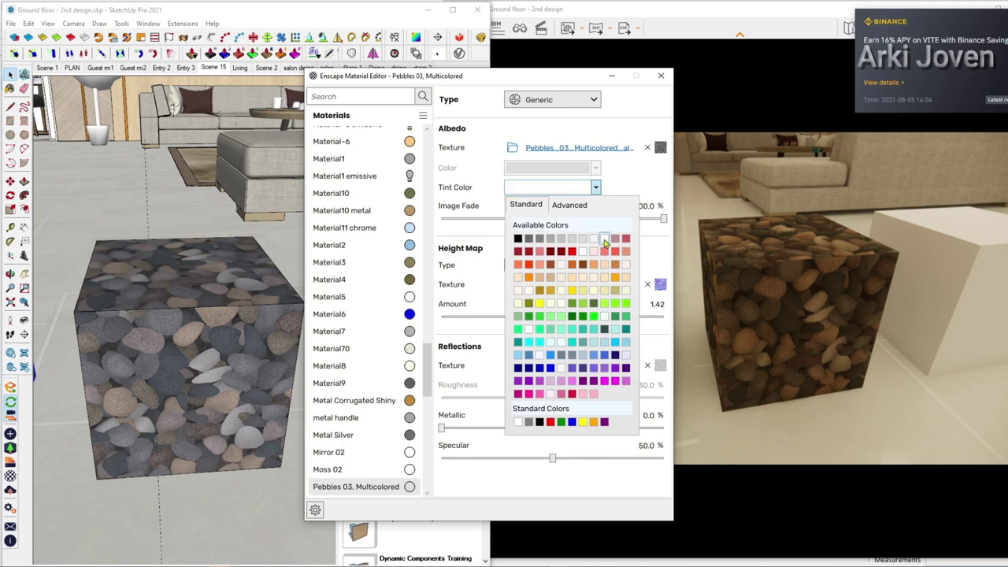
{"action": "left_click", "coordinate": [594, 189]}
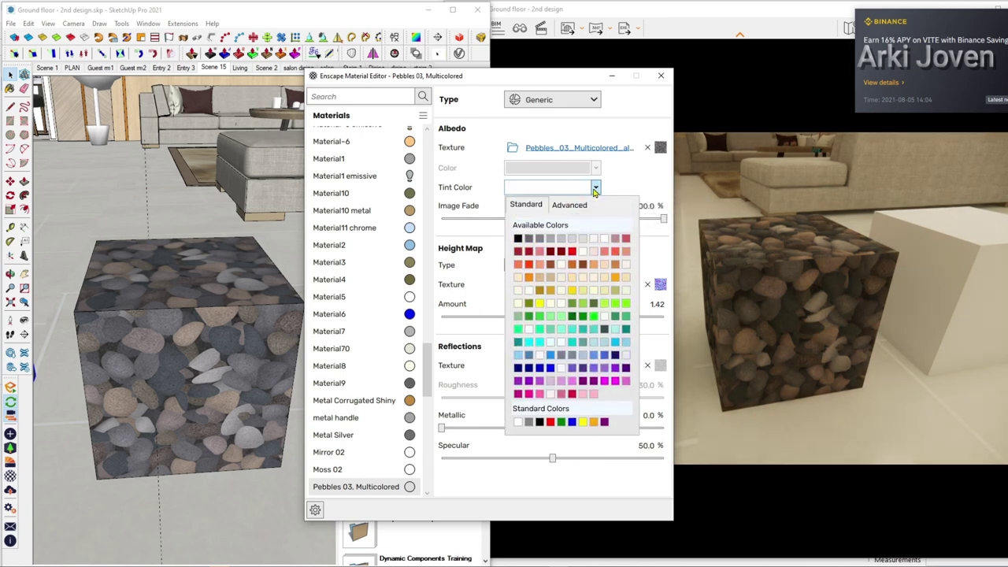
{"action": "left_click", "coordinate": [561, 318]}
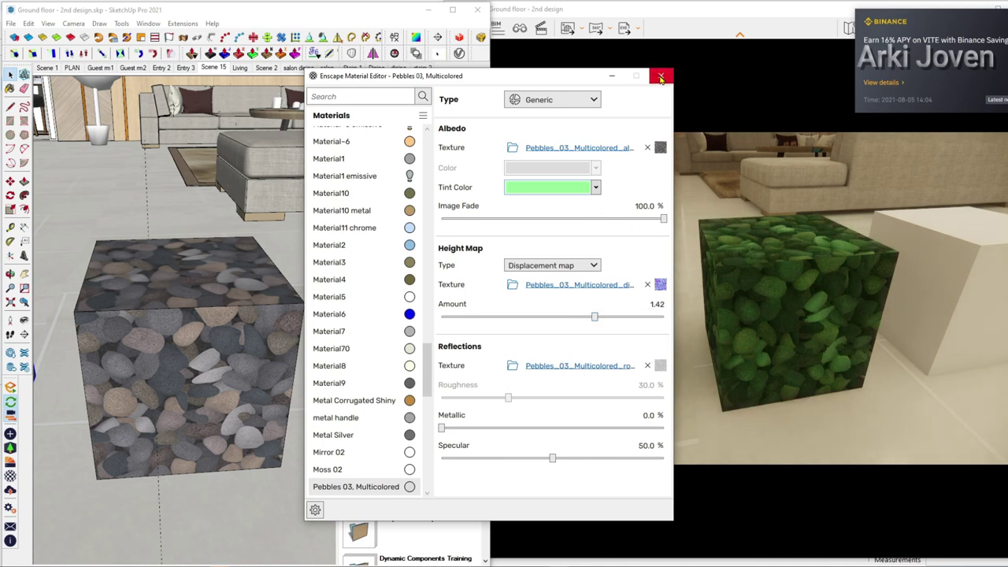
Step: Set the pebble tint to teal and close the material editor
{"action": "left_click", "coordinate": [596, 187]}
{"action": "left_click", "coordinate": [591, 334]}
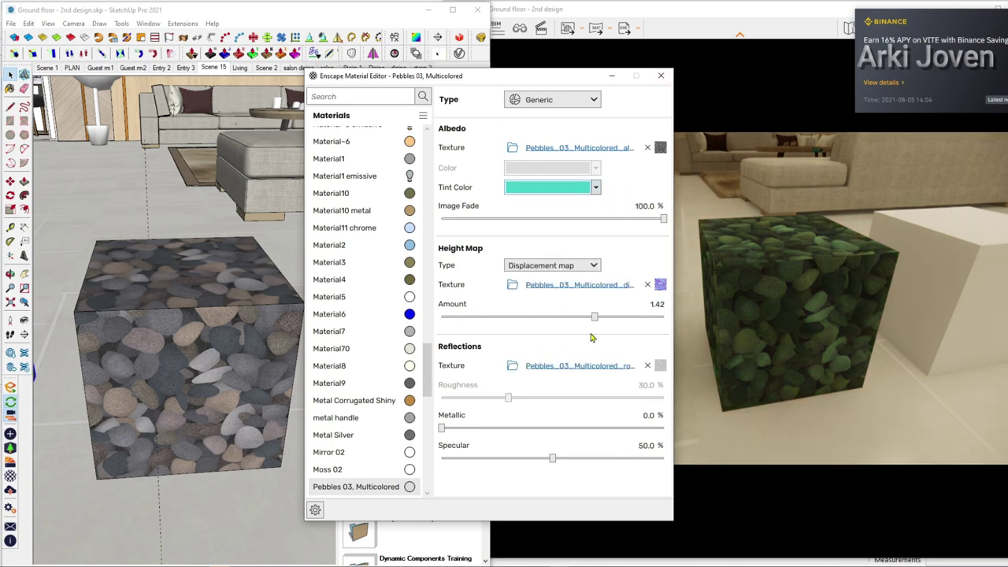
{"action": "left_click", "coordinate": [661, 75]}
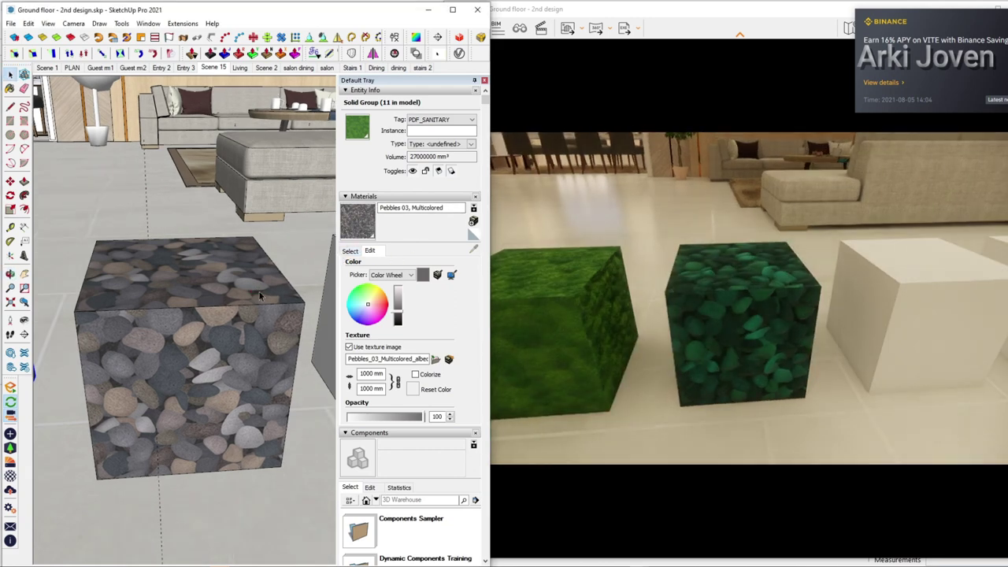
Step: Bring the white cube into view and import Road 06 from the Enscape Roads library
{"action": "middle_click_drag", "start_coordinate": [260, 295], "coordinate": [175, 290], "text": "shift"}
{"action": "left_click_drag", "start_coordinate": [174, 289], "coordinate": [173, 289]}
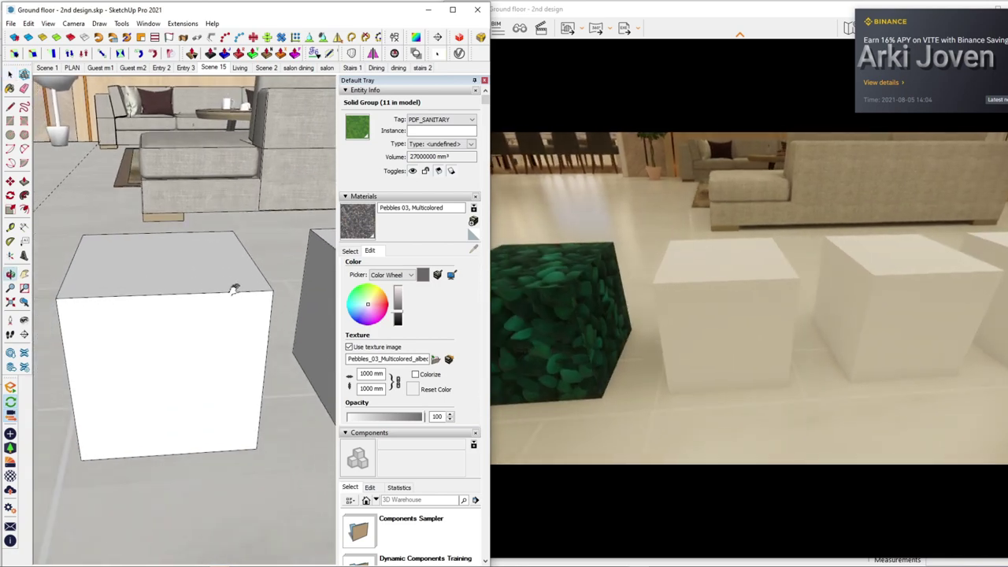
{"action": "key", "text": "space"}
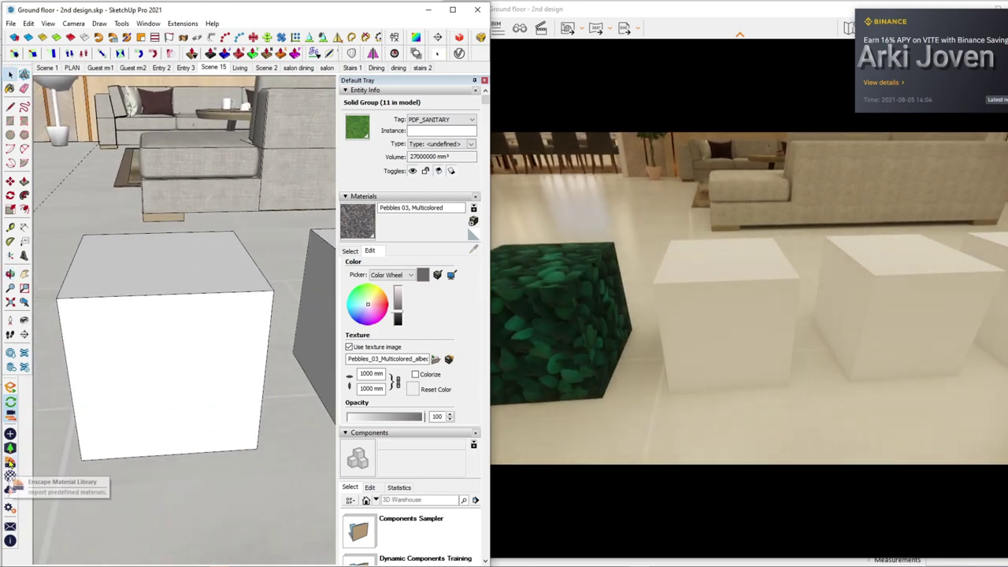
{"action": "left_click", "coordinate": [10, 463]}
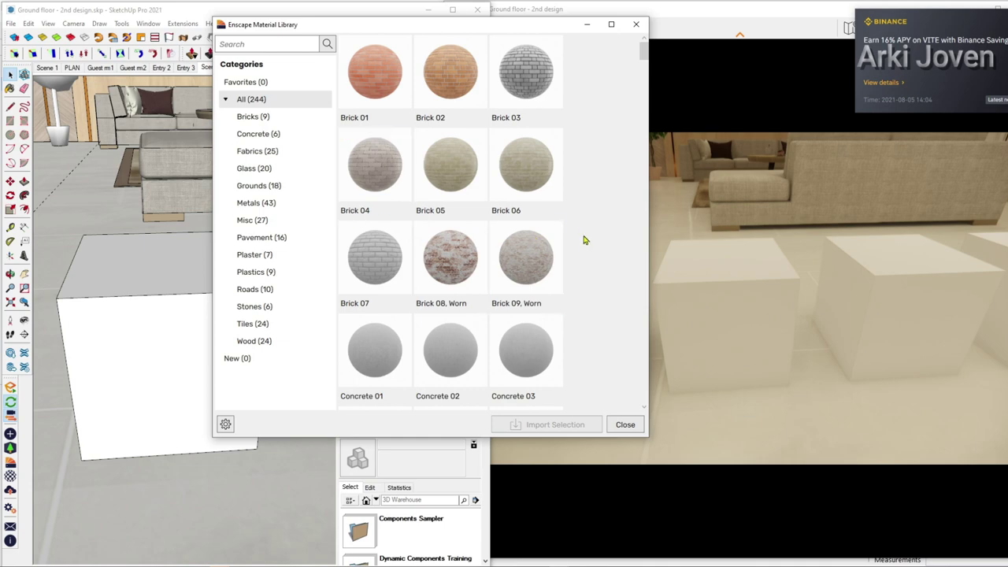
{"action": "left_click", "coordinate": [255, 257]}
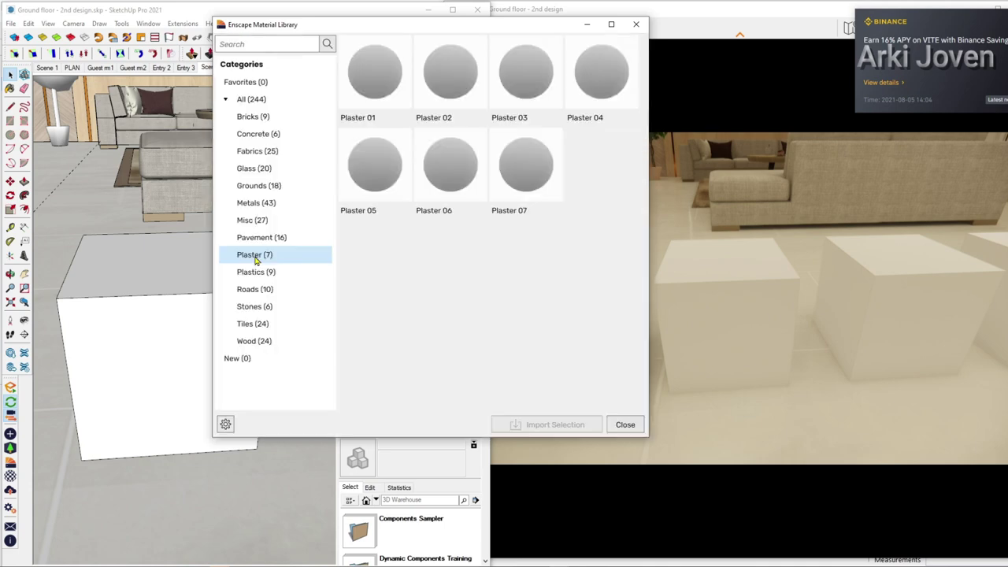
{"action": "left_click", "coordinate": [254, 274]}
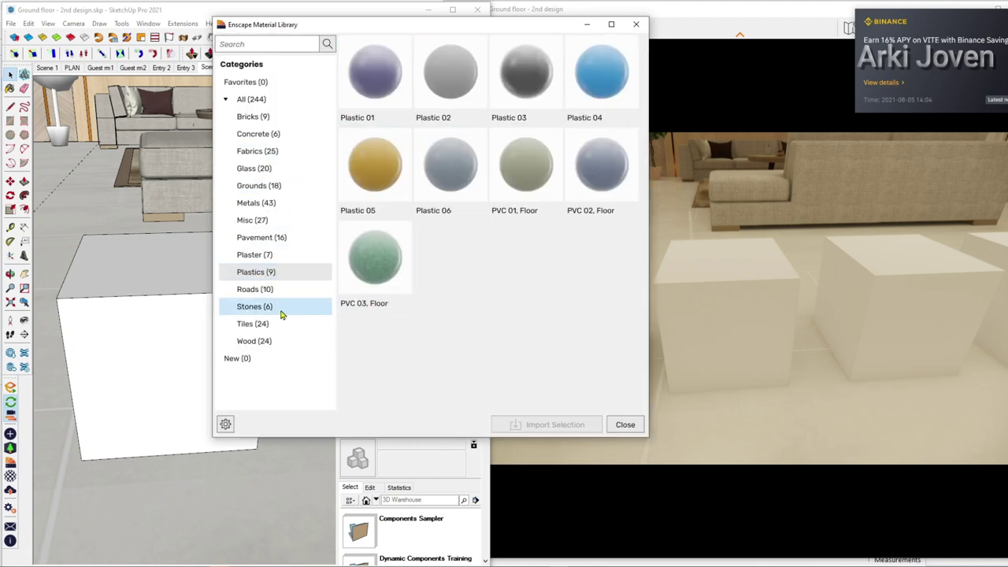
{"action": "left_click", "coordinate": [265, 293]}
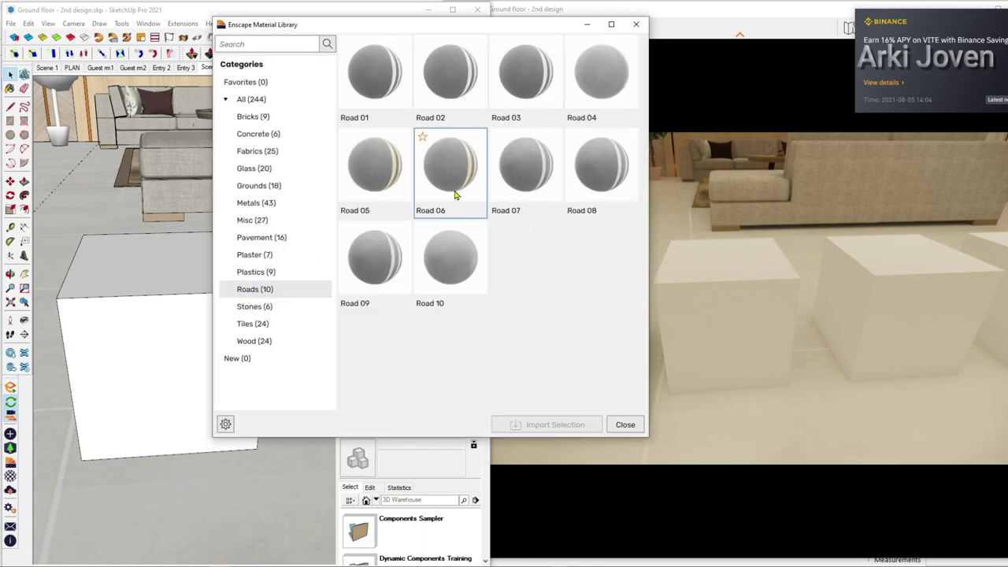
{"action": "left_click", "coordinate": [449, 175]}
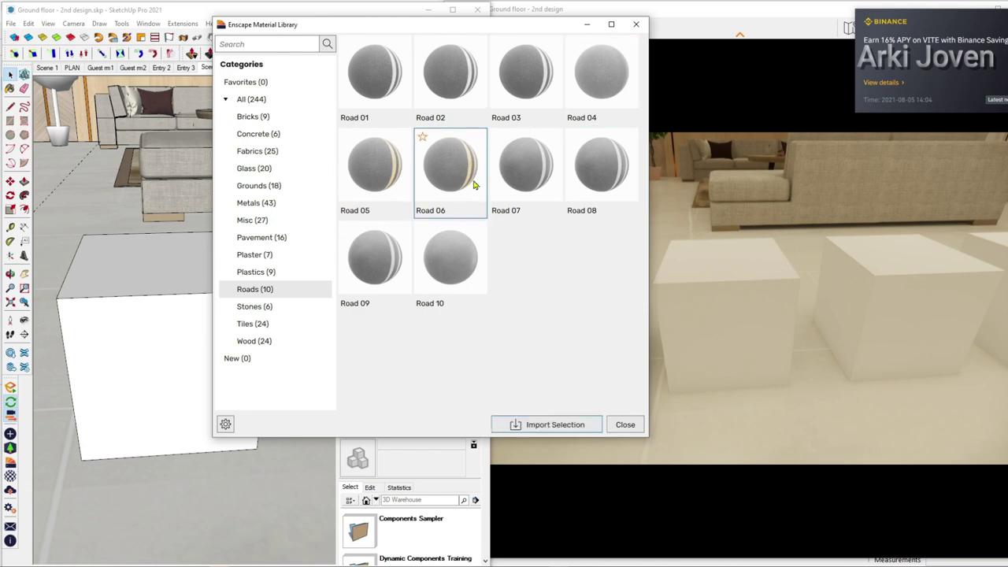
{"action": "left_click", "coordinate": [555, 425]}
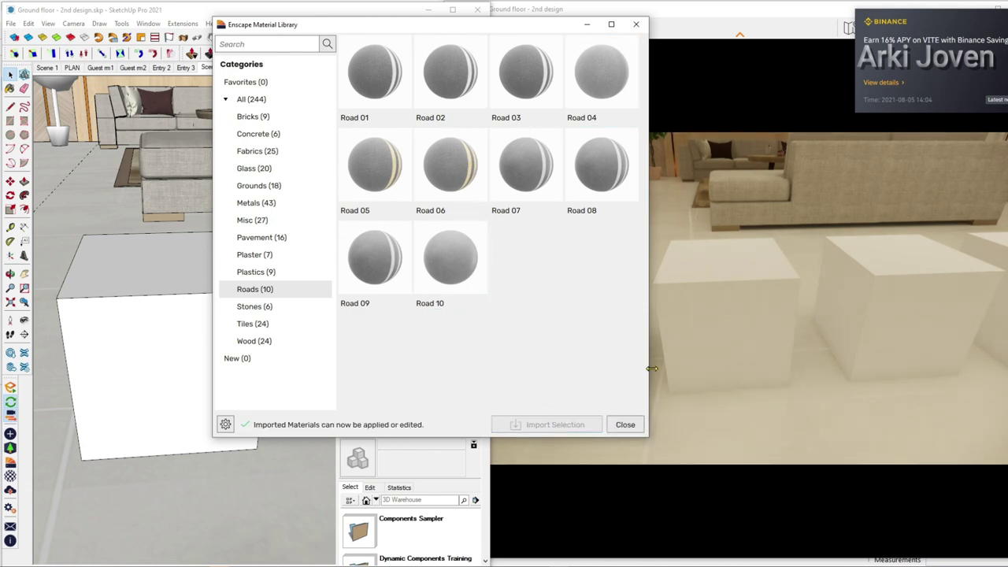
{"action": "left_click", "coordinate": [624, 425]}
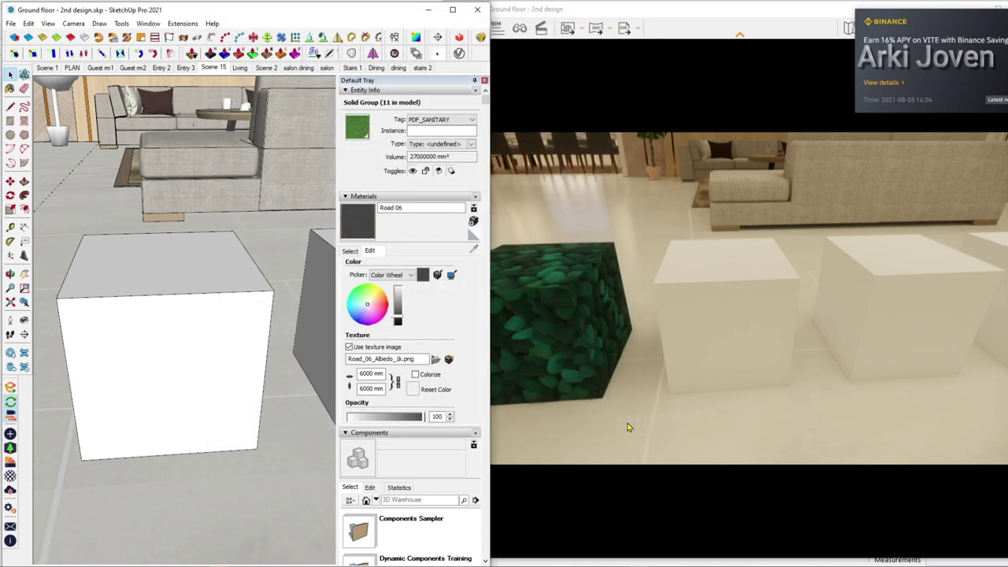
Step: Paint the white cube with Road 06 and set its texture size to 1000 mm
{"action": "left_click", "coordinate": [356, 228]}
{"action": "left_click", "coordinate": [250, 262]}
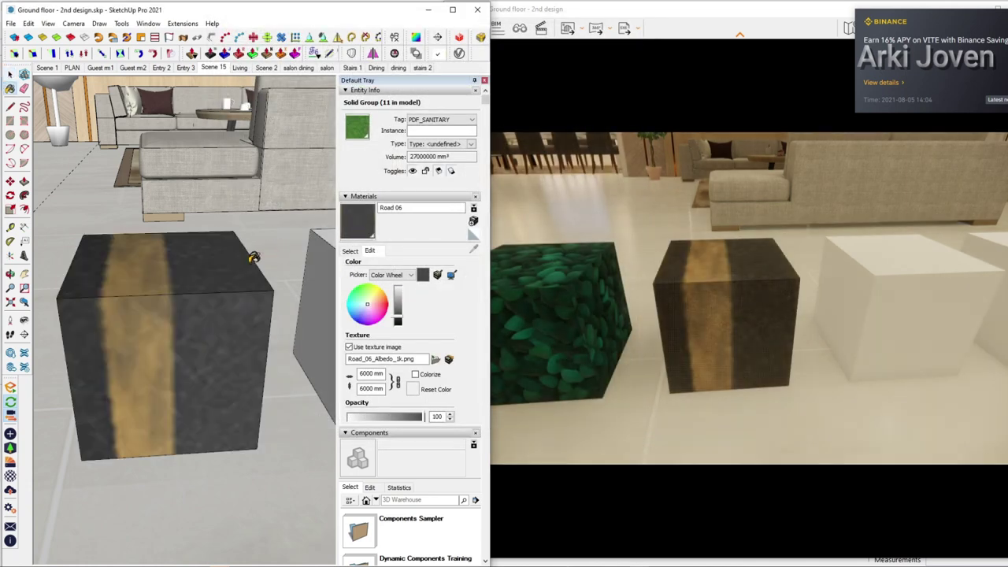
{"action": "key", "text": "space"}
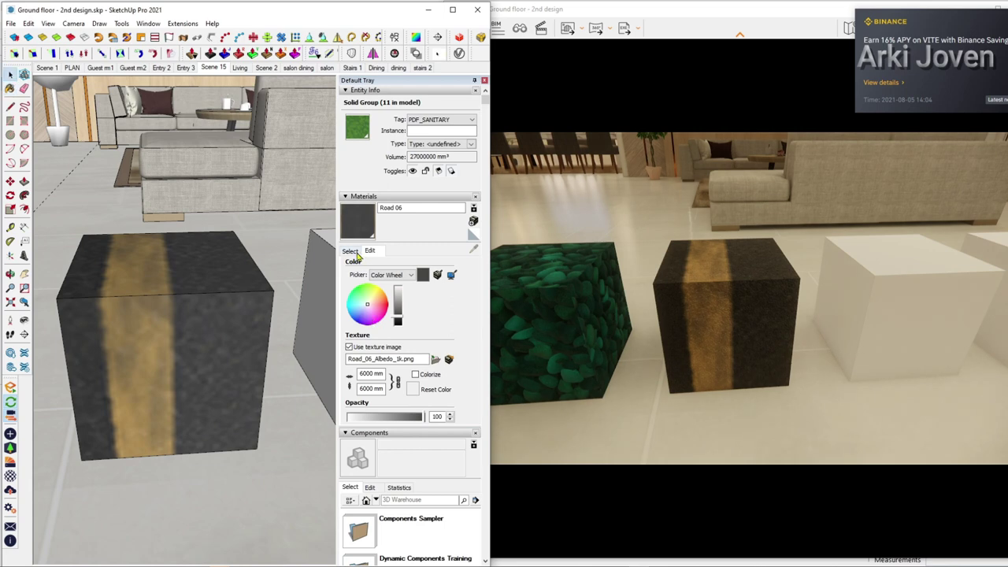
{"action": "double_click", "coordinate": [370, 373]}
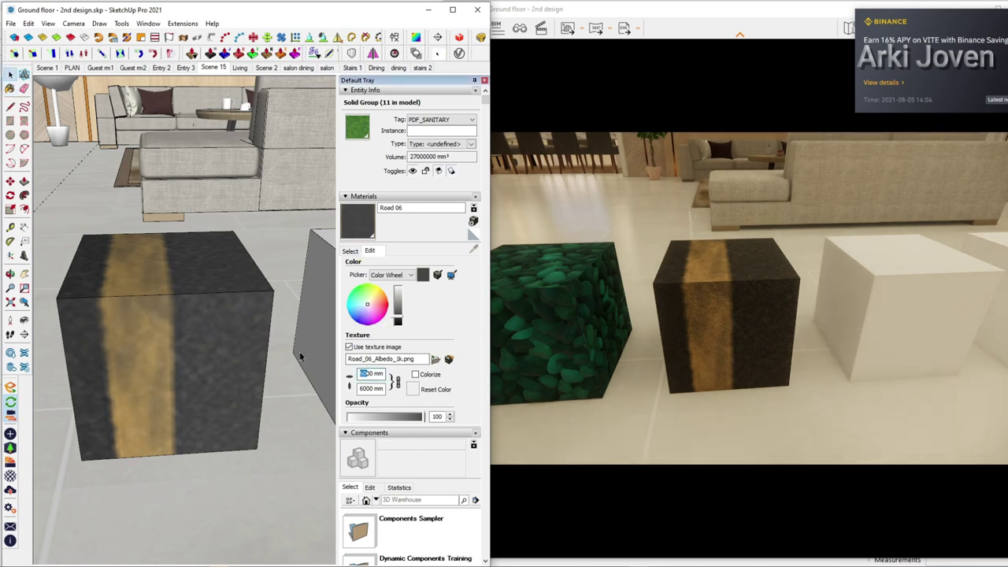
{"action": "type", "text": "1000"}
{"action": "key", "text": "Return"}
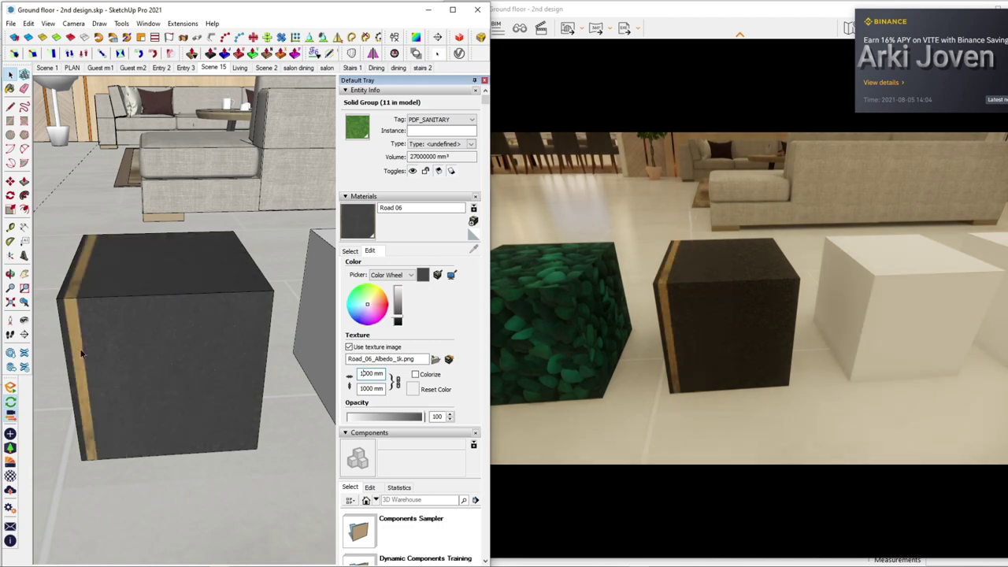
Step: Orbit to the black cube, briefly enter its group, then exit and clear the selection
{"action": "mouse_move", "coordinate": [116, 356]}
{"action": "middle_mouse_down"}
{"action": "mouse_move", "coordinate": [152, 342]}
{"action": "mouse_move", "coordinate": [259, 353]}
{"action": "mouse_move", "coordinate": [270, 333]}
{"action": "mouse_move", "coordinate": [145, 346]}
{"action": "middle_mouse_up"}
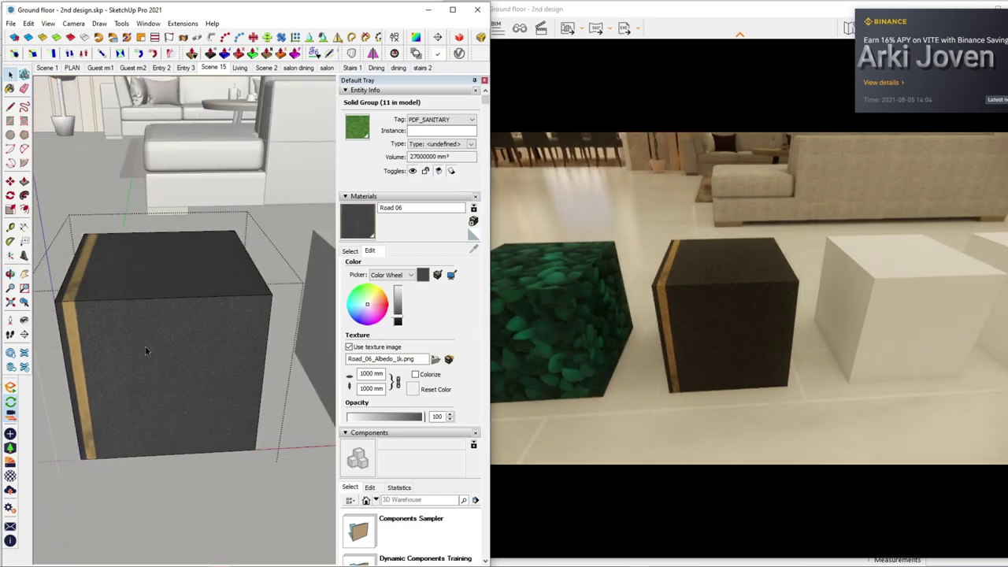
{"action": "double_click", "coordinate": [149, 337]}
{"action": "key", "text": "m"}
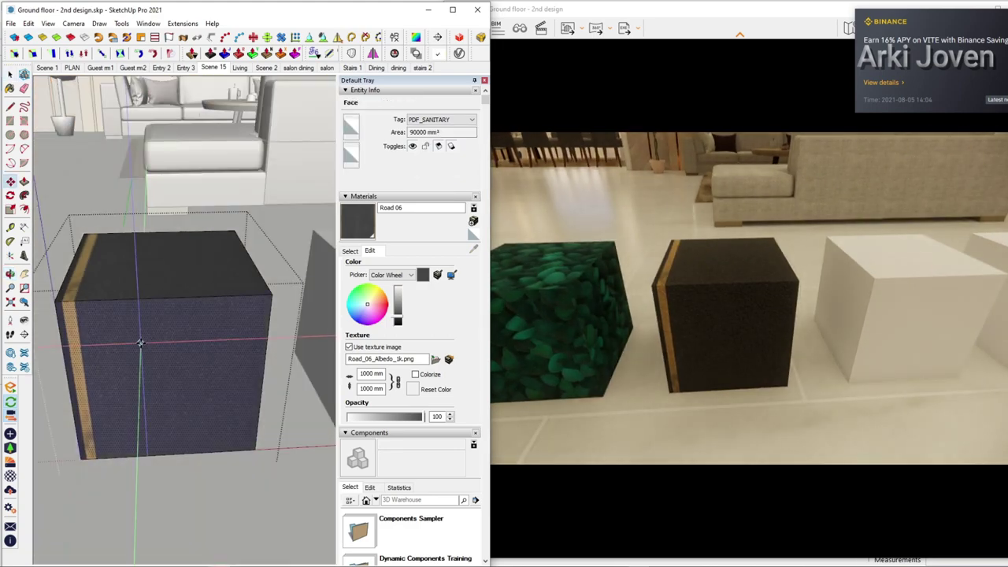
{"action": "key", "text": "space"}
{"action": "key", "text": "Escape"}
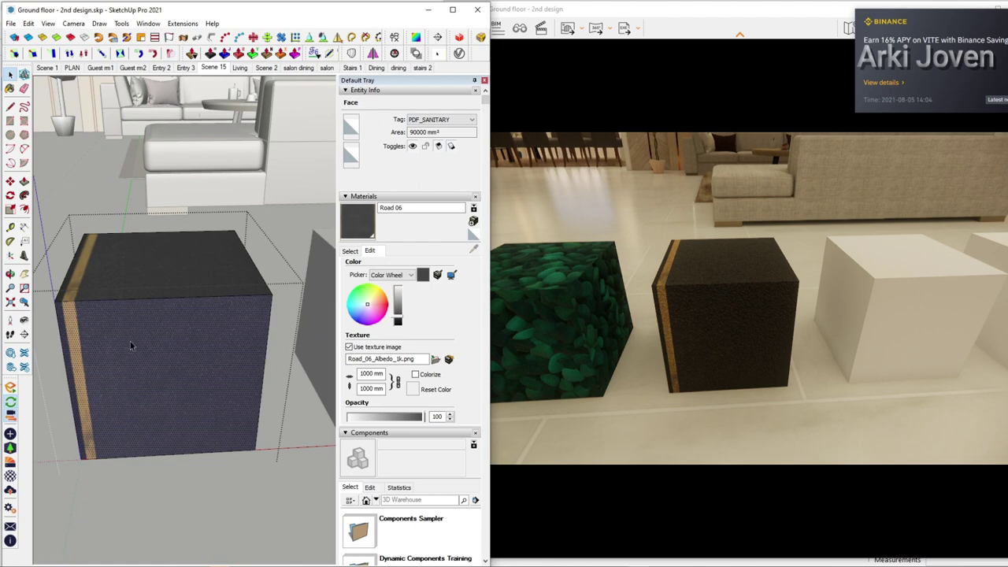
Step: Orbit and zoom around the Road 06 cube to inspect its texture
{"action": "middle_click_drag", "start_coordinate": [130, 341], "coordinate": [209, 361]}
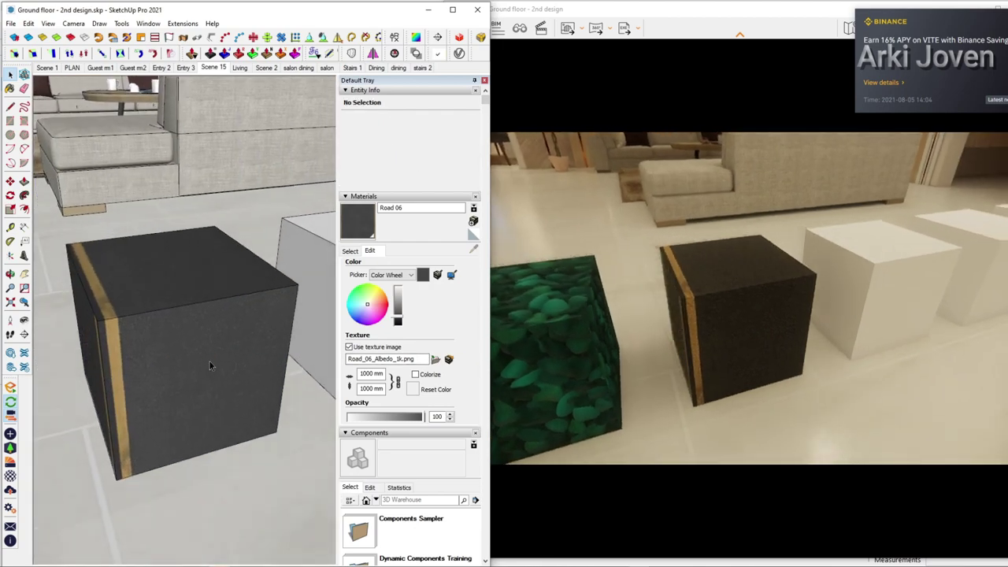
{"action": "scroll", "coordinate": [158, 346], "scroll_direction": "up", "scroll_amount": 2}
{"action": "scroll", "coordinate": [98, 329], "scroll_direction": "up", "scroll_amount": 3}
{"action": "middle_click_drag", "start_coordinate": [98, 329], "coordinate": [141, 326]}
{"action": "scroll", "coordinate": [110, 315], "scroll_direction": "up", "scroll_amount": 2}
{"action": "scroll", "coordinate": [84, 308], "scroll_direction": "up", "scroll_amount": 2}
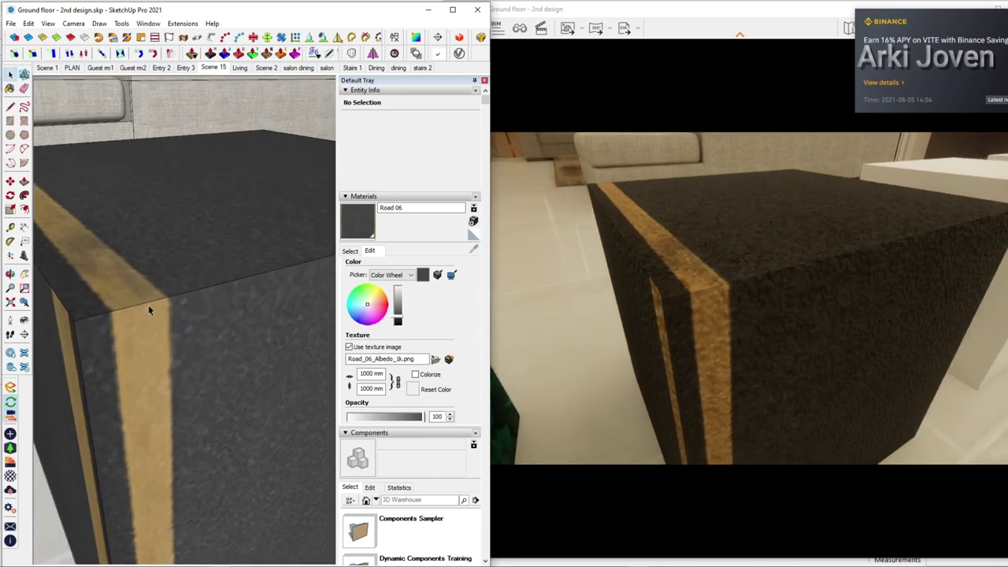
{"action": "scroll", "coordinate": [148, 304], "scroll_direction": "down", "scroll_amount": 2}
{"action": "scroll", "coordinate": [148, 305], "scroll_direction": "down", "scroll_amount": 1}
{"action": "scroll", "coordinate": [150, 311], "scroll_direction": "down", "scroll_amount": 1}
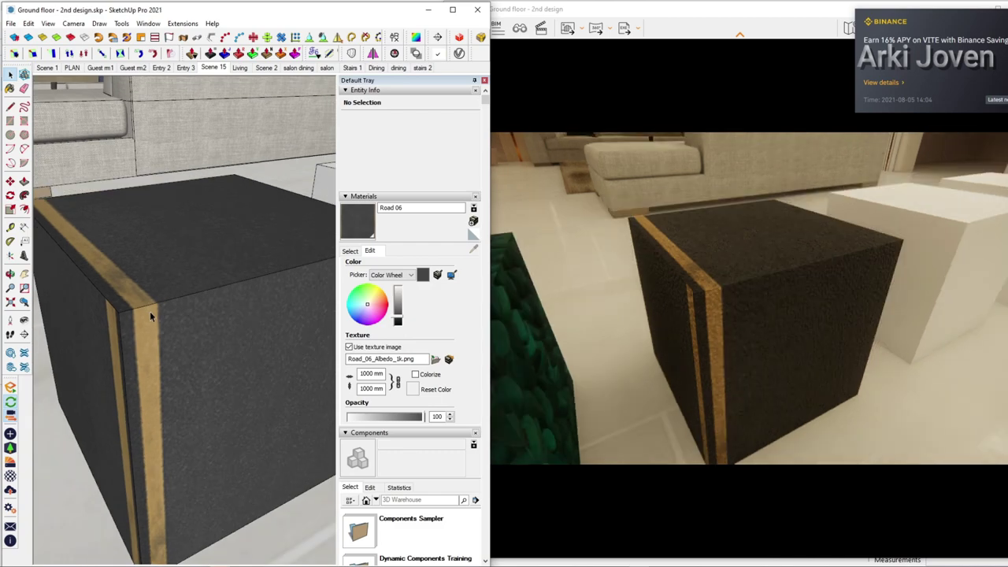
{"action": "scroll", "coordinate": [149, 311], "scroll_direction": "down", "scroll_amount": 1}
{"action": "mouse_move", "coordinate": [149, 311]}
{"action": "middle_mouse_down"}
{"action": "mouse_move", "coordinate": [167, 337]}
{"action": "mouse_move", "coordinate": [97, 339]}
{"action": "middle_mouse_up"}
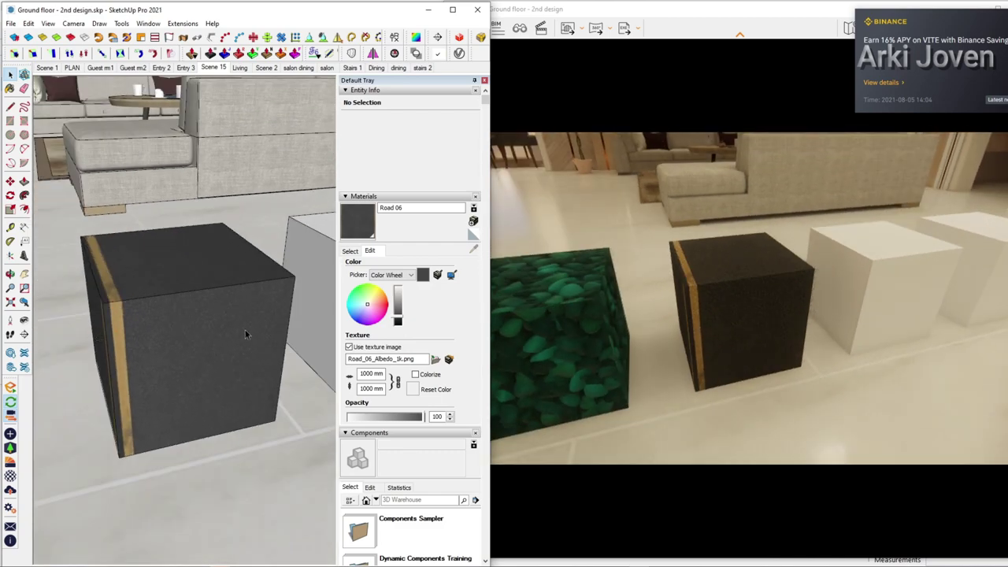
{"action": "mouse_move", "coordinate": [227, 391]}
{"action": "middle_mouse_down"}
{"action": "mouse_move", "coordinate": [158, 371]}
{"action": "mouse_move", "coordinate": [198, 378]}
{"action": "middle_mouse_up"}
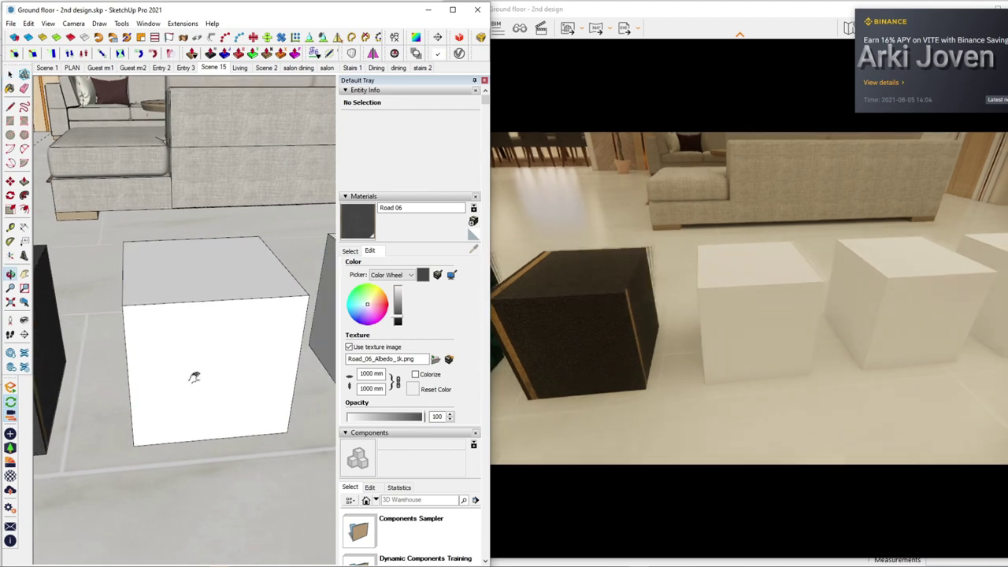
Step: Import Stone 01, Wall from the Enscape Stones library and close the library
{"action": "left_click", "coordinate": [14, 465]}
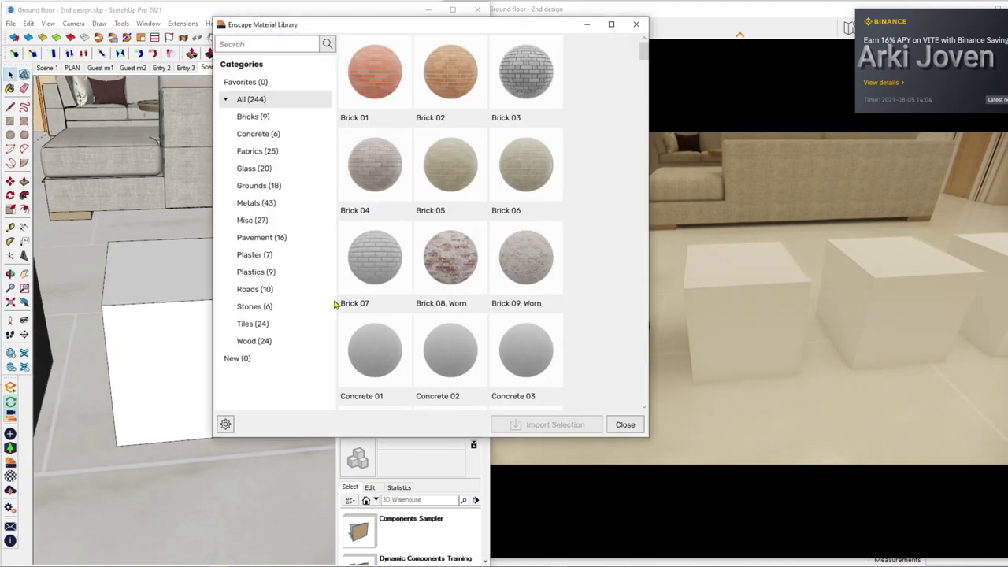
{"action": "left_click", "coordinate": [262, 309]}
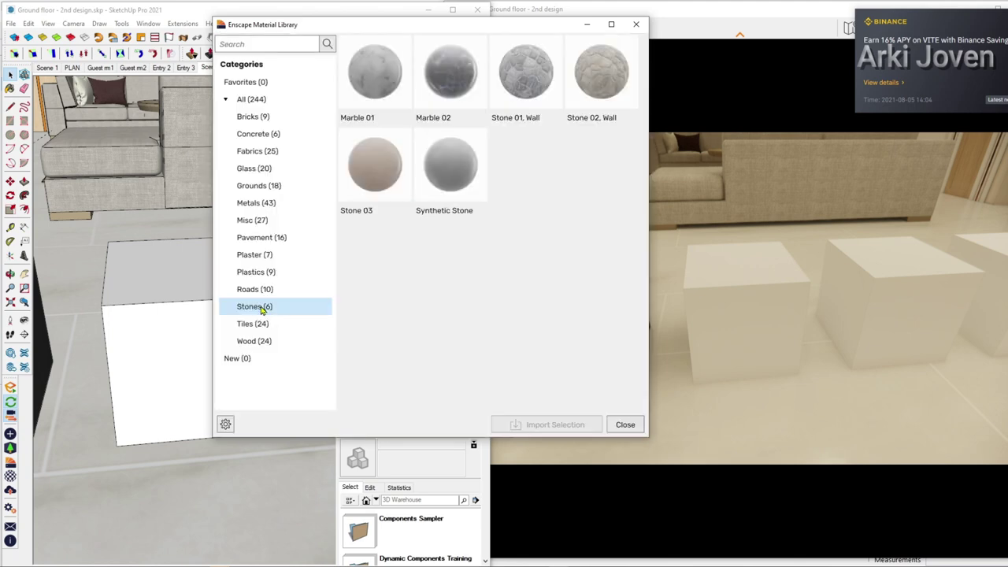
{"action": "mouse_move", "coordinate": [526, 77]}
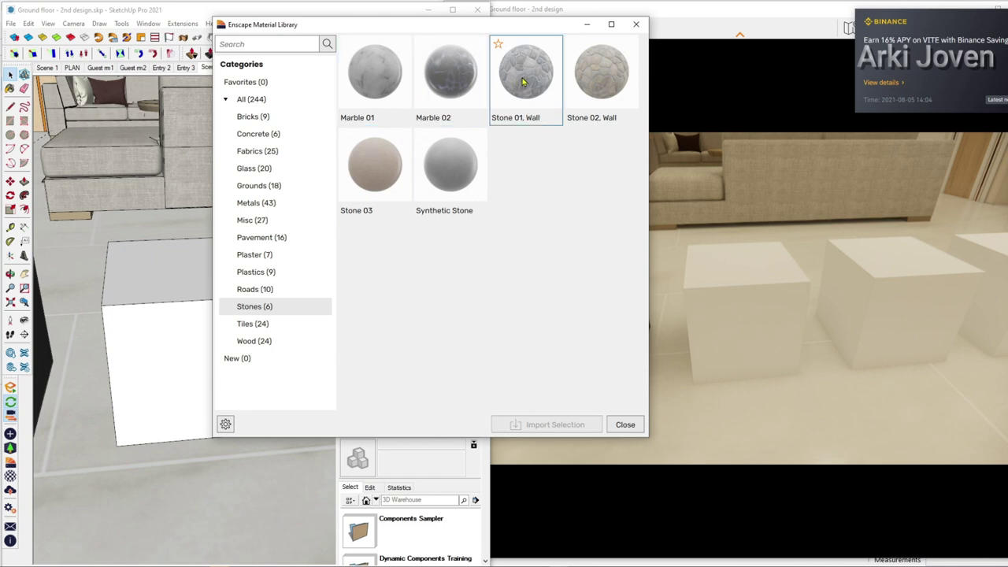
{"action": "left_click", "coordinate": [523, 82]}
{"action": "left_click", "coordinate": [535, 426]}
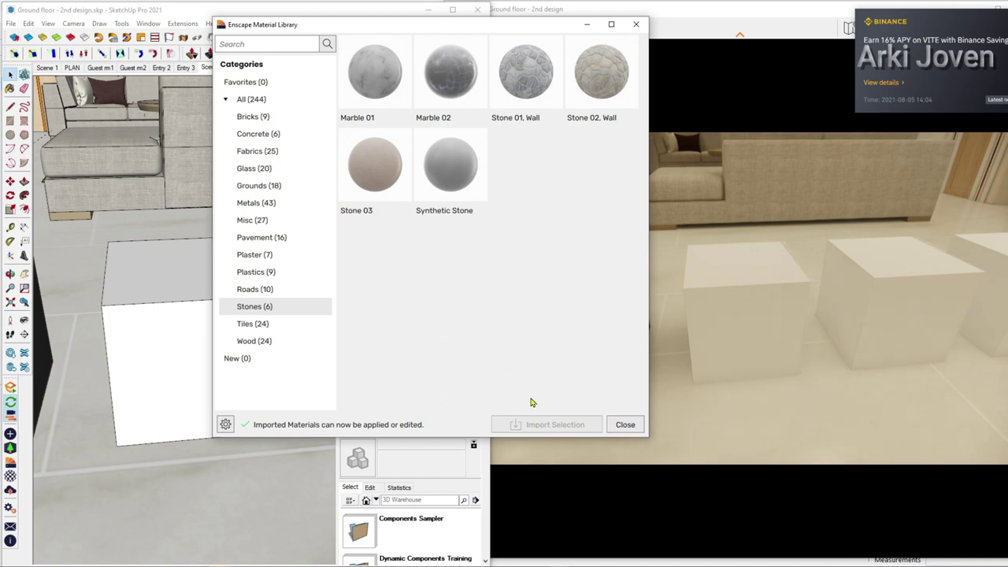
{"action": "left_click", "coordinate": [624, 424]}
Step: Paint the white cube with Stone 01, Wall at a 1000 mm texture size
{"action": "left_click", "coordinate": [359, 221]}
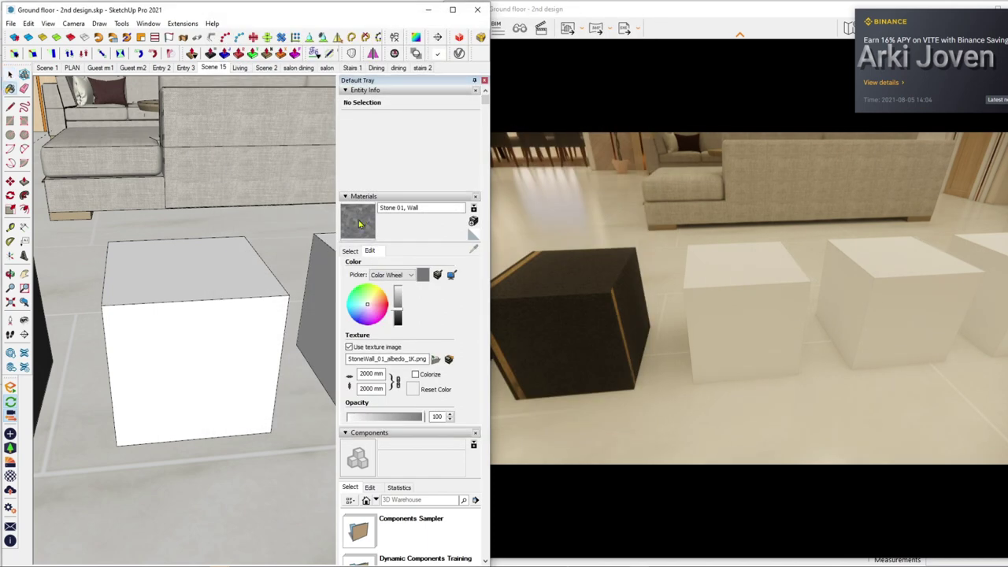
{"action": "left_click", "coordinate": [228, 300]}
{"action": "key", "text": "space"}
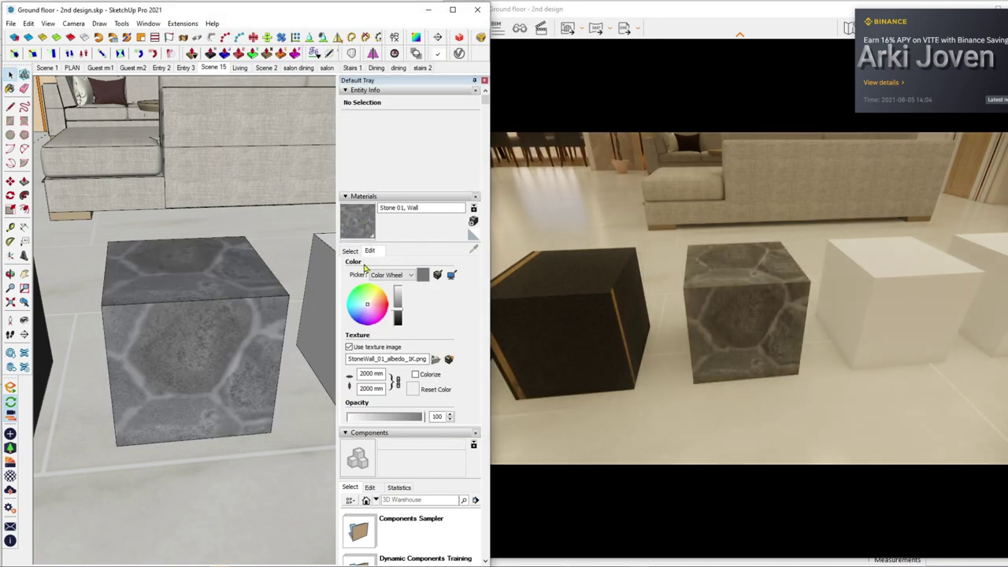
{"action": "left_click", "coordinate": [371, 373]}
{"action": "type", "text": "1000"}
{"action": "key", "text": "Return"}
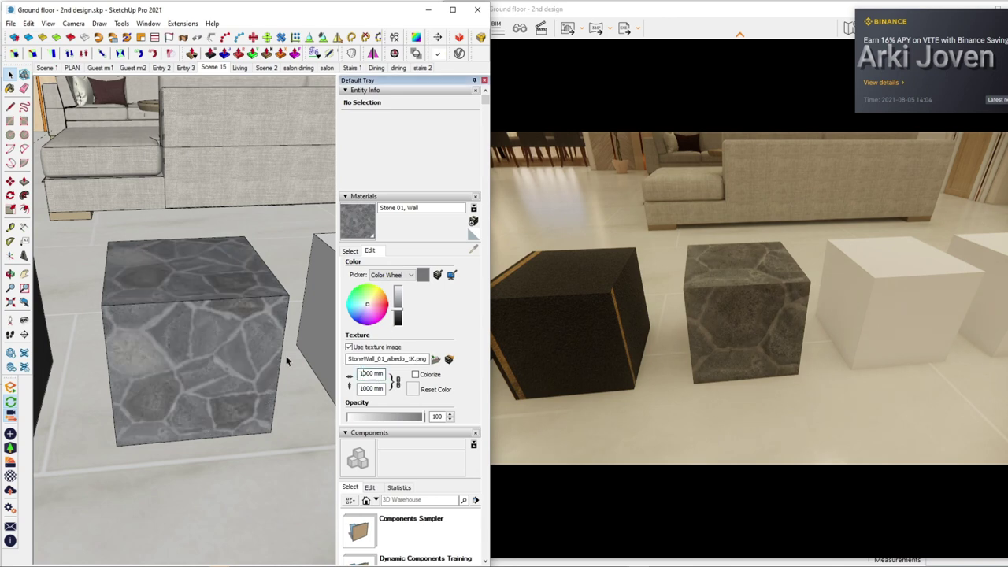
Step: Orbit and zoom around the stone cube to view its top and front faces
{"action": "middle_click_drag", "start_coordinate": [216, 347], "coordinate": [190, 343]}
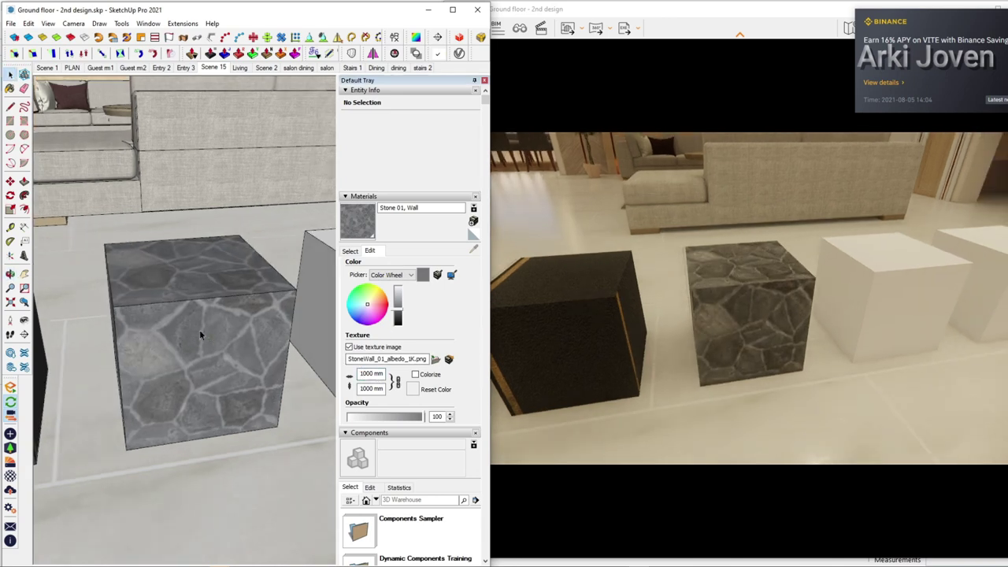
{"action": "scroll", "coordinate": [169, 330], "scroll_direction": "up", "scroll_amount": 2}
{"action": "scroll", "coordinate": [157, 331], "scroll_direction": "up", "scroll_amount": 2}
{"action": "scroll", "coordinate": [104, 337], "scroll_direction": "up", "scroll_amount": 2}
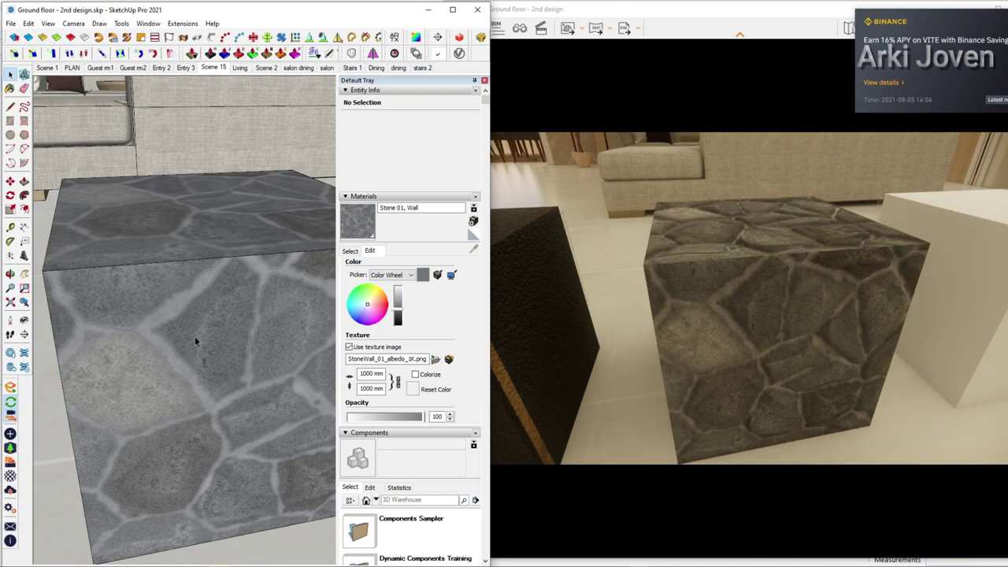
{"action": "mouse_move", "coordinate": [196, 342]}
{"action": "middle_mouse_down"}
{"action": "mouse_move", "coordinate": [130, 371]}
{"action": "mouse_move", "coordinate": [198, 300]}
{"action": "middle_mouse_up"}
{"action": "mouse_move", "coordinate": [118, 349]}
{"action": "middle_mouse_down"}
{"action": "mouse_move", "coordinate": [186, 354]}
{"action": "mouse_move", "coordinate": [61, 394]}
{"action": "mouse_move", "coordinate": [192, 368]}
{"action": "mouse_move", "coordinate": [203, 349]}
{"action": "mouse_move", "coordinate": [174, 361]}
{"action": "middle_mouse_up"}
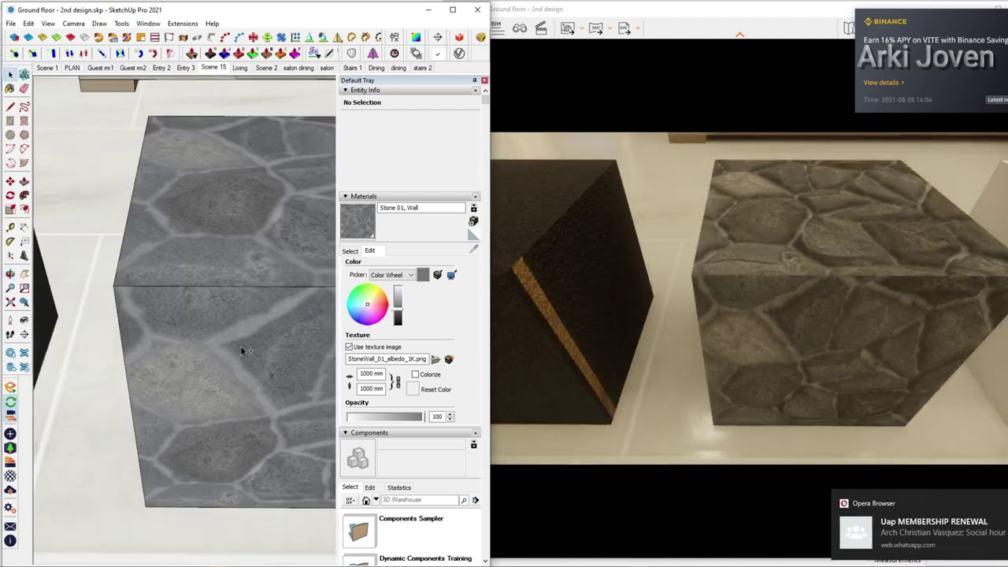
{"action": "mouse_move", "coordinate": [241, 349]}
{"action": "middle_mouse_down"}
{"action": "mouse_move", "coordinate": [165, 396]}
{"action": "mouse_move", "coordinate": [210, 365]}
{"action": "mouse_move", "coordinate": [223, 367]}
{"action": "mouse_move", "coordinate": [135, 367]}
{"action": "mouse_move", "coordinate": [207, 369]}
{"action": "mouse_move", "coordinate": [140, 344]}
{"action": "mouse_move", "coordinate": [210, 353]}
{"action": "middle_mouse_up"}
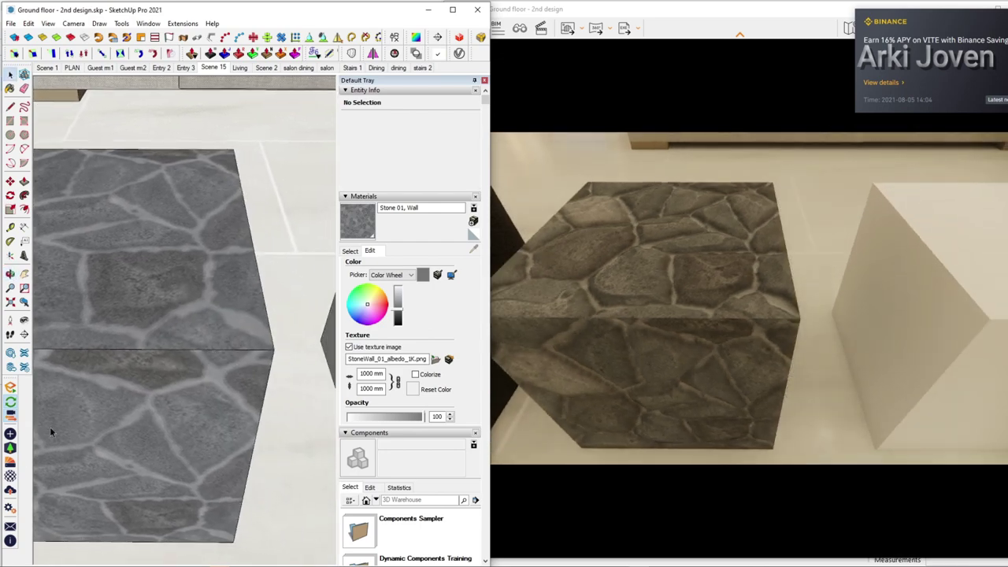
Step: Import Roof Tiles from the Enscape Tiles category and close the library
{"action": "left_click", "coordinate": [9, 463]}
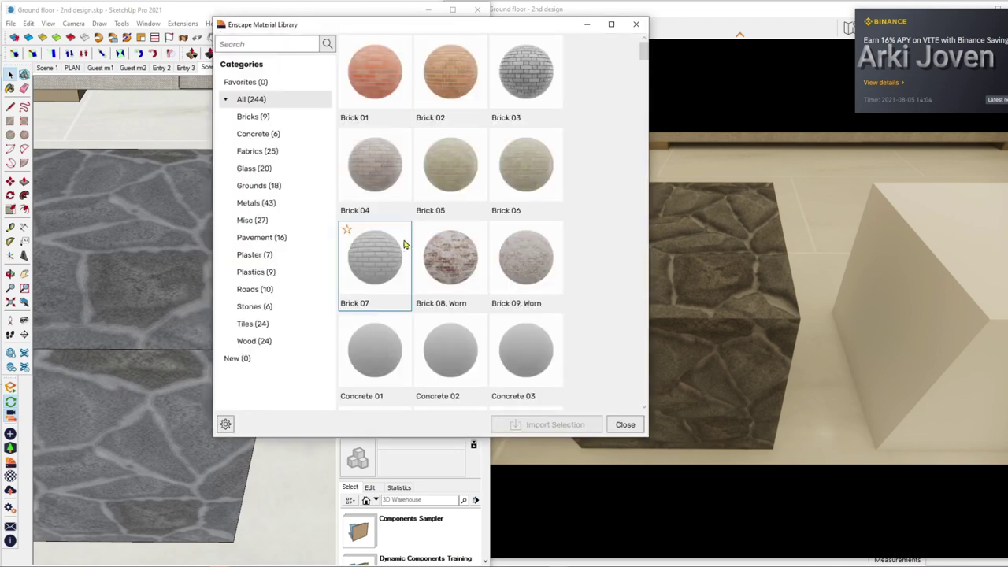
{"action": "left_click", "coordinate": [251, 326]}
{"action": "left_click", "coordinate": [255, 313]}
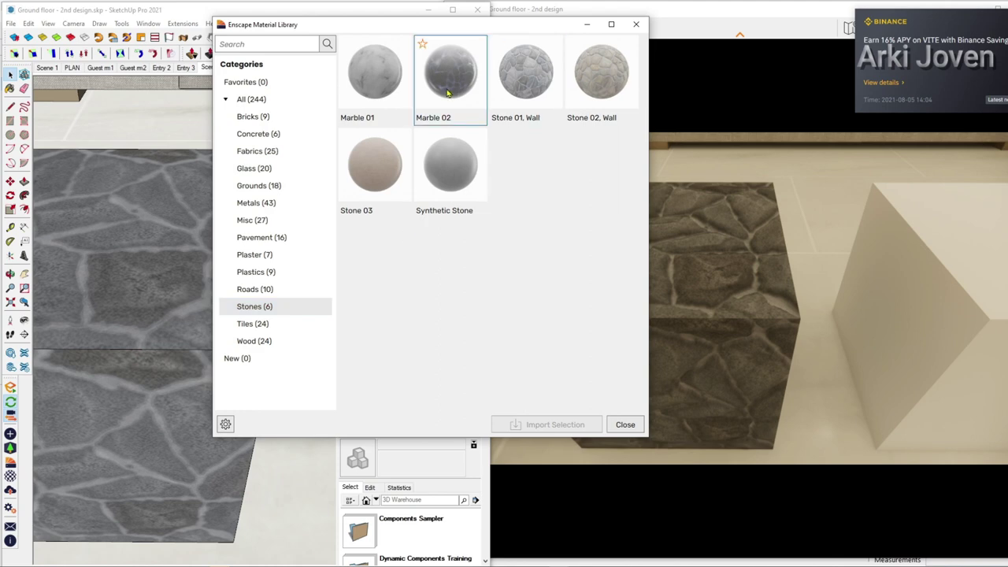
{"action": "left_click", "coordinate": [261, 332]}
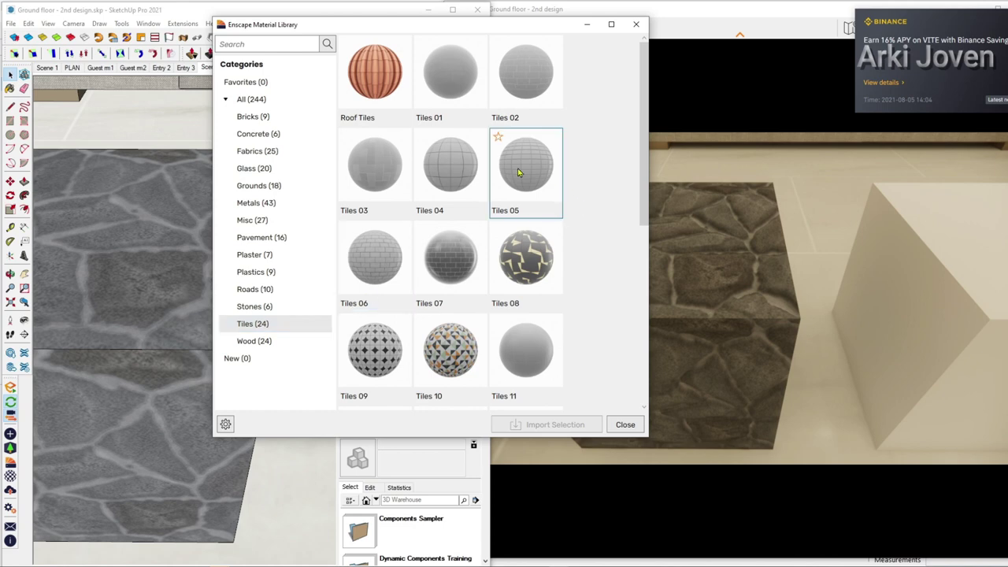
{"action": "left_click", "coordinate": [375, 75]}
{"action": "left_click", "coordinate": [574, 426]}
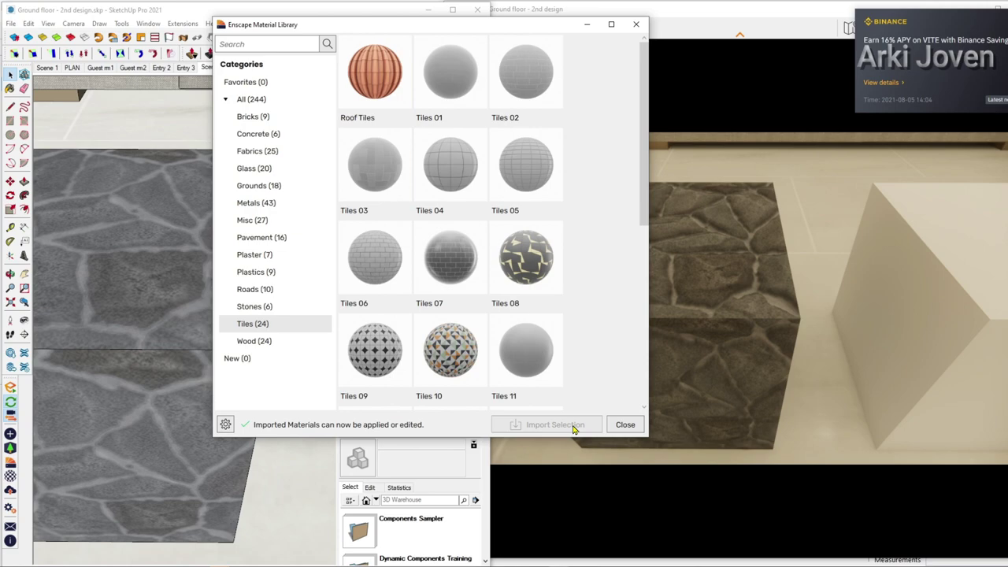
{"action": "left_click", "coordinate": [625, 426]}
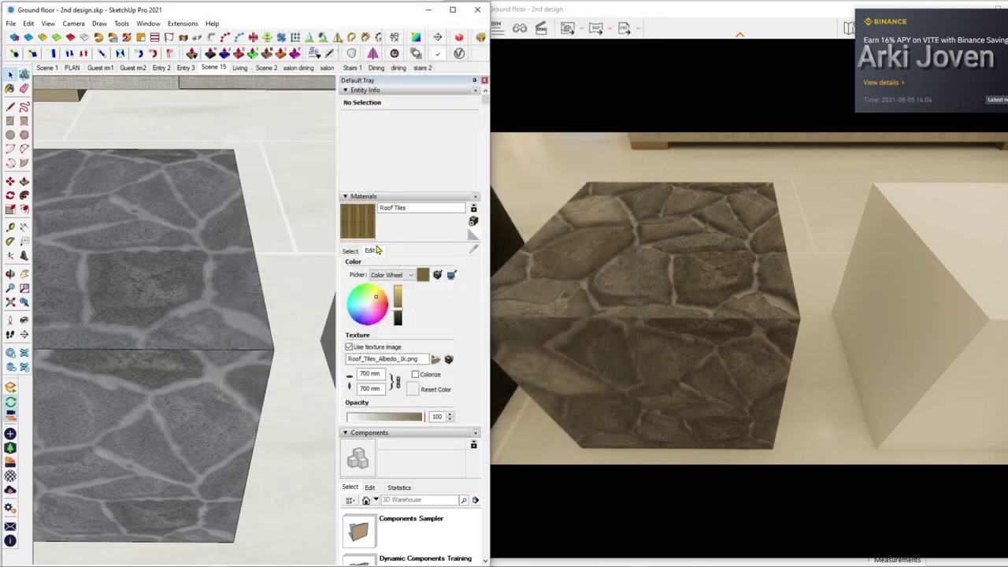
Step: Paint the white box with Roof Tiles and set its texture size to 300 mm
{"action": "middle_click_drag", "start_coordinate": [270, 315], "coordinate": [113, 333], "text": "shift"}
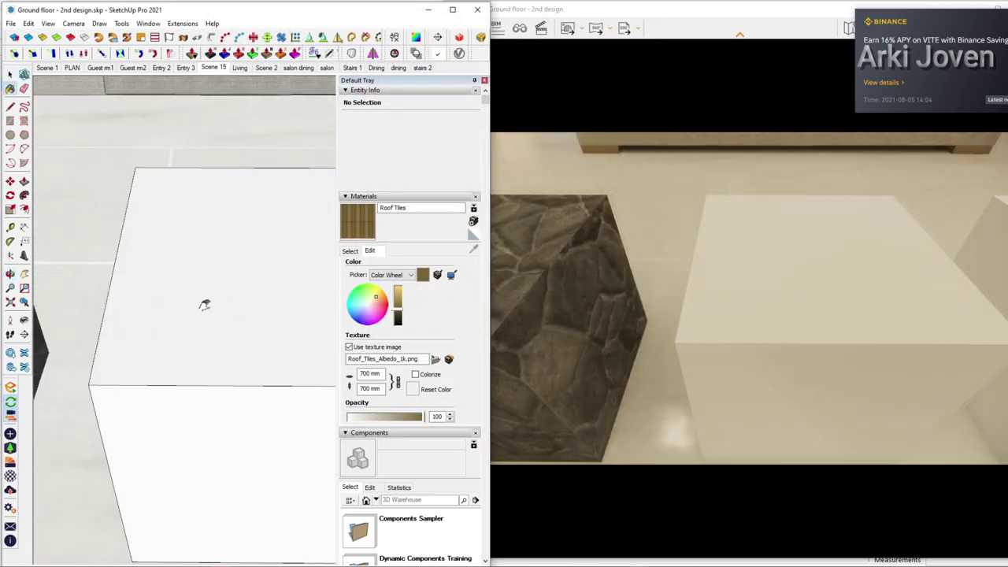
{"action": "middle_click_drag", "start_coordinate": [205, 305], "coordinate": [197, 283]}
{"action": "left_click", "coordinate": [195, 283]}
{"action": "key", "text": "space"}
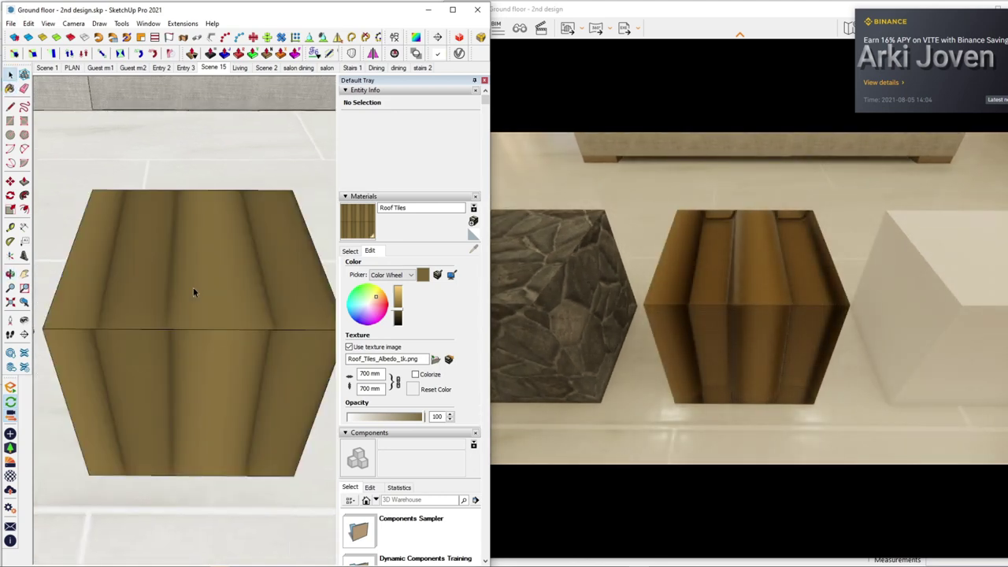
{"action": "left_click", "coordinate": [194, 291]}
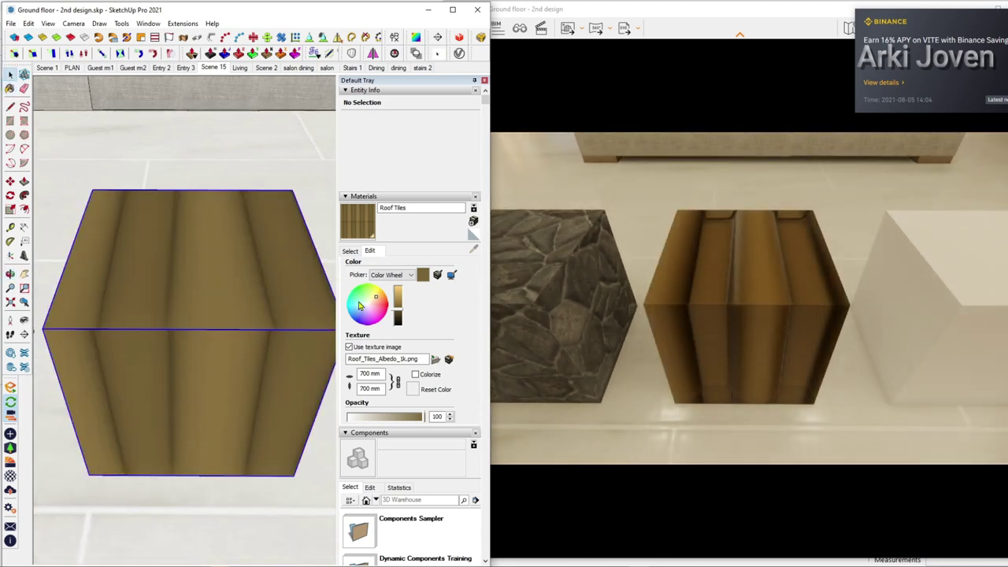
{"action": "left_click", "coordinate": [363, 373]}
{"action": "type", "text": "300"}
{"action": "key", "text": "Return"}
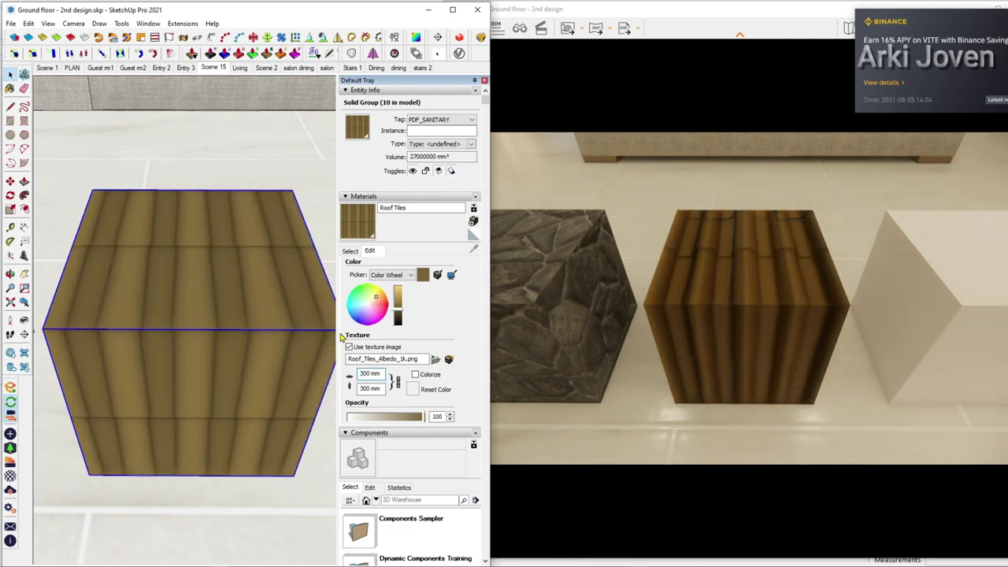
Step: Lengthen the roof-tiled box with Push/Pull and view it from the front
{"action": "mouse_move", "coordinate": [157, 364]}
{"action": "middle_mouse_down"}
{"action": "mouse_move", "coordinate": [270, 341]}
{"action": "mouse_move", "coordinate": [168, 349]}
{"action": "mouse_move", "coordinate": [202, 349]}
{"action": "mouse_move", "coordinate": [214, 321]}
{"action": "mouse_move", "coordinate": [196, 349]}
{"action": "mouse_move", "coordinate": [143, 380]}
{"action": "middle_mouse_up"}
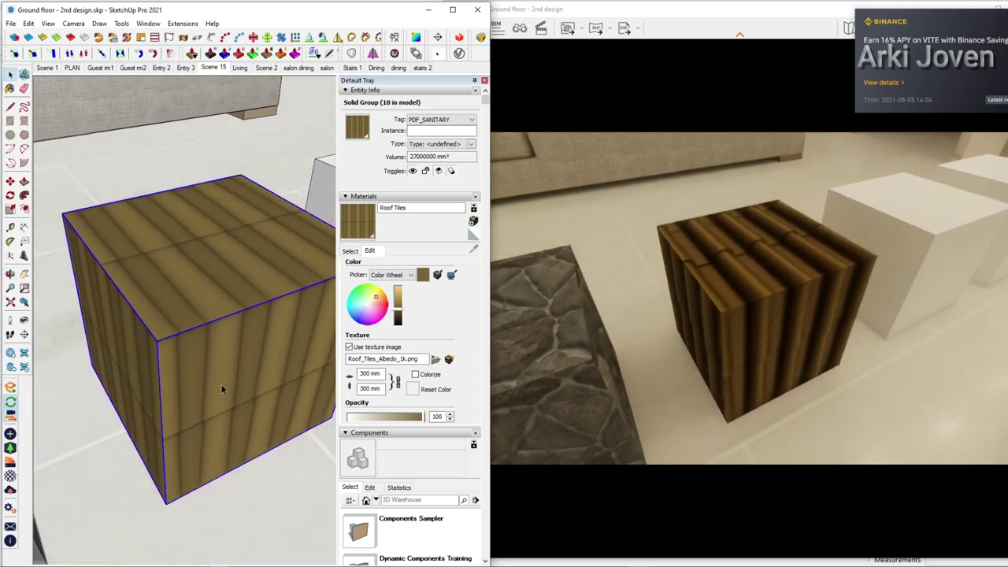
{"action": "middle_click_drag", "start_coordinate": [221, 383], "coordinate": [198, 365]}
{"action": "double_click", "coordinate": [198, 365]}
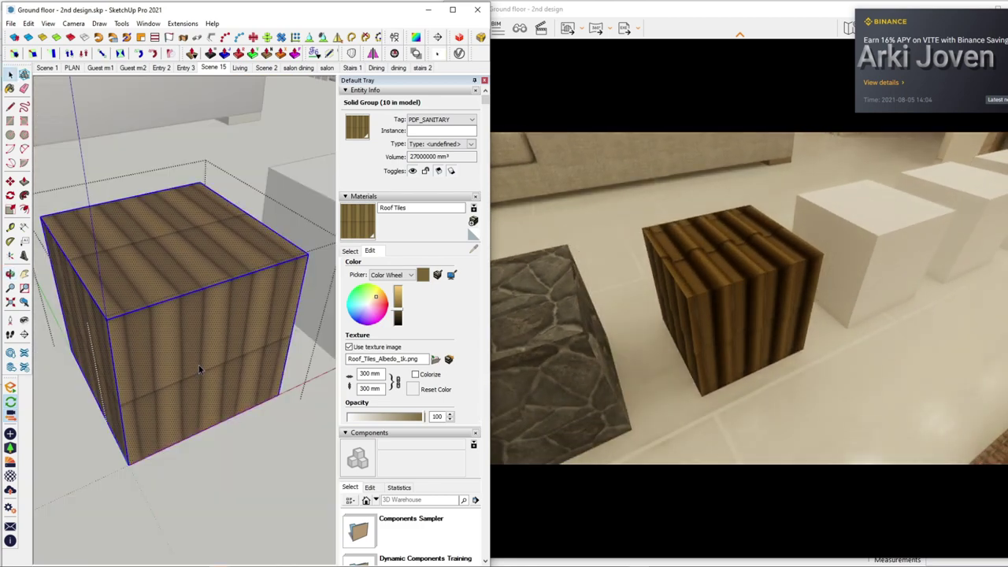
{"action": "key", "text": "p"}
{"action": "left_click", "coordinate": [187, 365]}
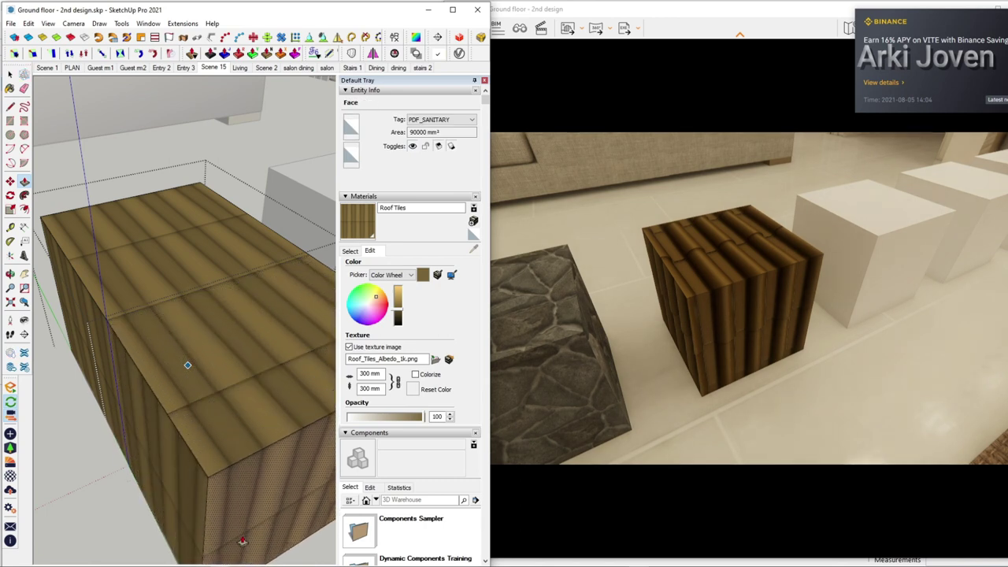
{"action": "left_click", "coordinate": [243, 541]}
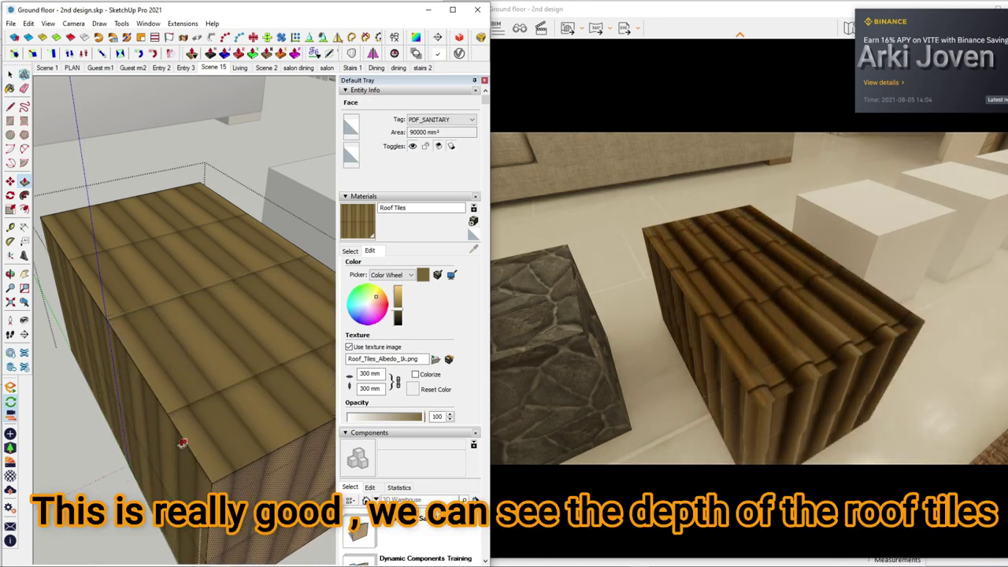
{"action": "mouse_move", "coordinate": [219, 418]}
{"action": "middle_mouse_down"}
{"action": "mouse_move", "coordinate": [246, 398]}
{"action": "mouse_move", "coordinate": [84, 409]}
{"action": "mouse_move", "coordinate": [108, 395]}
{"action": "mouse_move", "coordinate": [203, 398]}
{"action": "mouse_move", "coordinate": [149, 412]}
{"action": "mouse_move", "coordinate": [259, 421]}
{"action": "middle_mouse_up"}
Step: Import Wood 21, Shingle from the Enscape Wood category and close the material library
{"action": "left_click", "coordinate": [10, 462]}
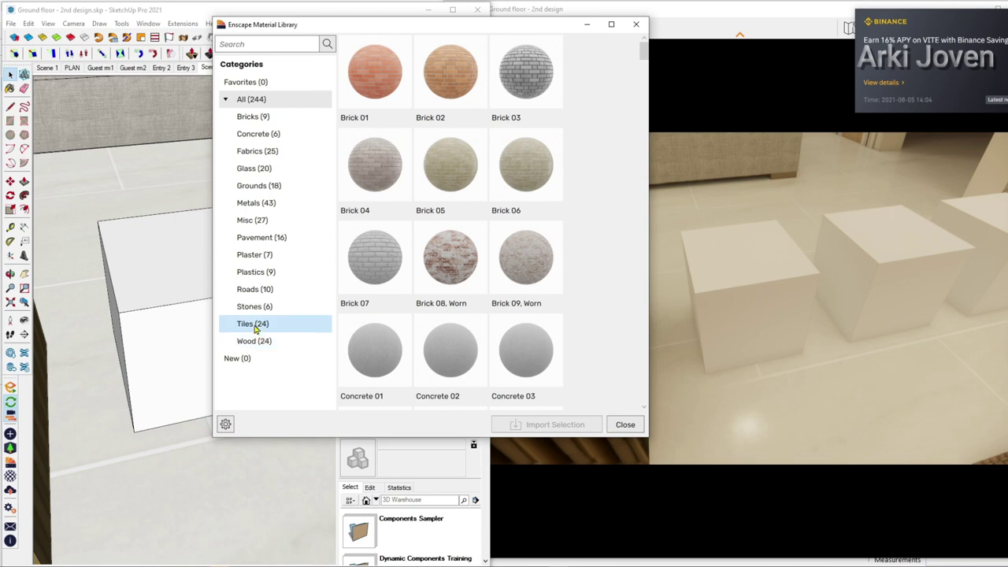
{"action": "left_click", "coordinate": [254, 341]}
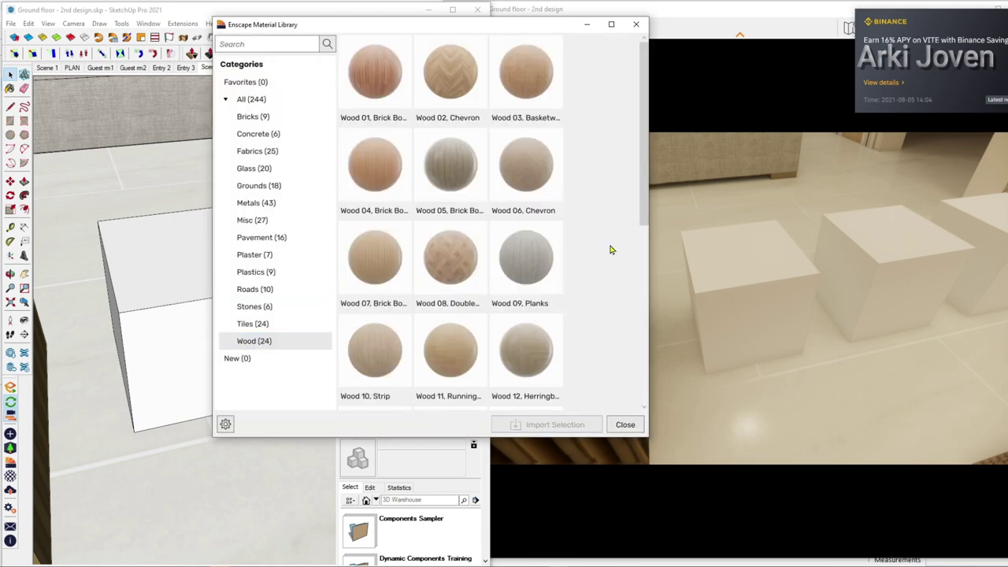
{"action": "scroll", "coordinate": [610, 250], "scroll_direction": "down", "scroll_amount": 1}
{"action": "scroll", "coordinate": [610, 249], "scroll_direction": "down", "scroll_amount": 1}
{"action": "scroll", "coordinate": [610, 250], "scroll_direction": "down", "scroll_amount": 1}
{"action": "scroll", "coordinate": [610, 250], "scroll_direction": "down", "scroll_amount": 1}
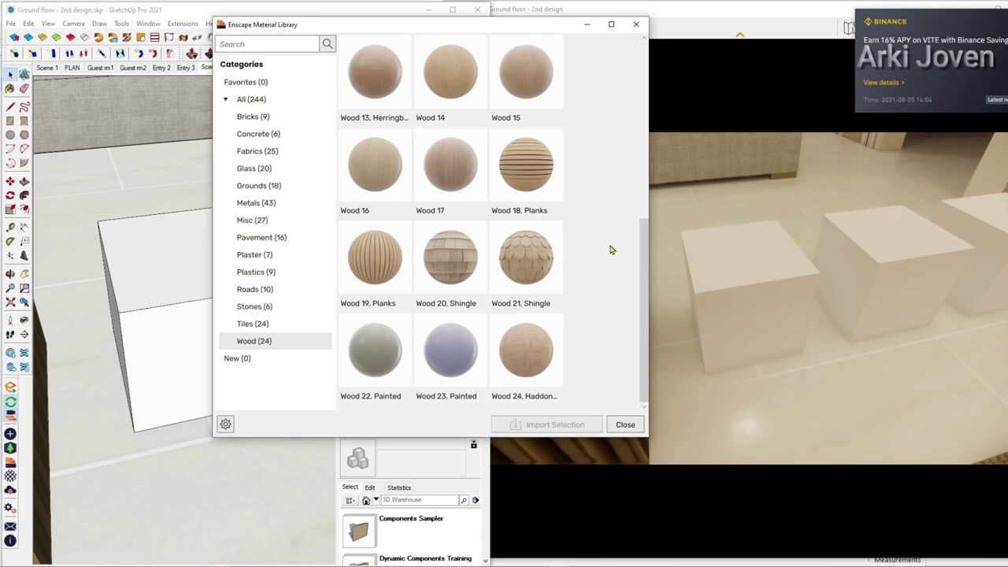
{"action": "left_click", "coordinate": [526, 257]}
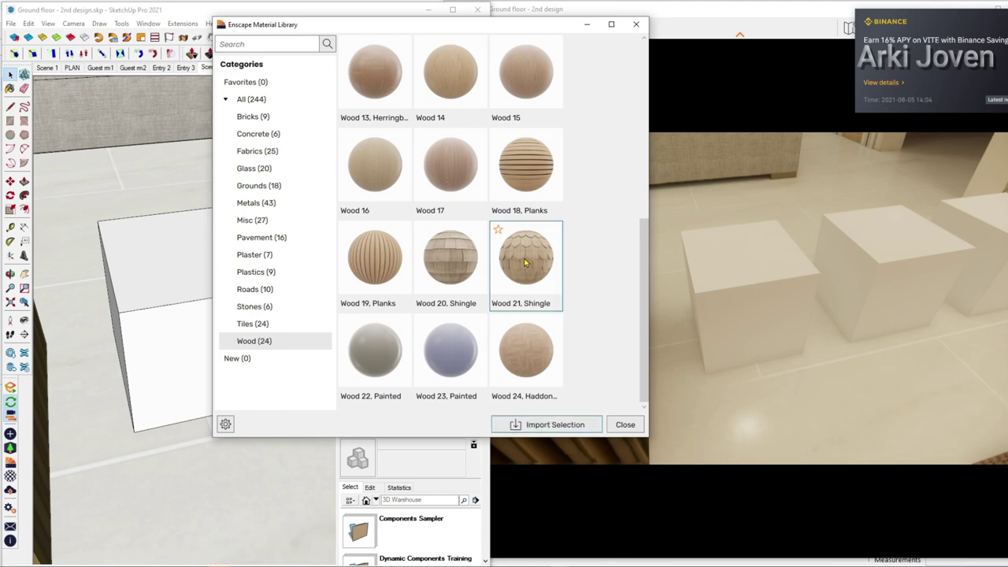
{"action": "left_click", "coordinate": [562, 425]}
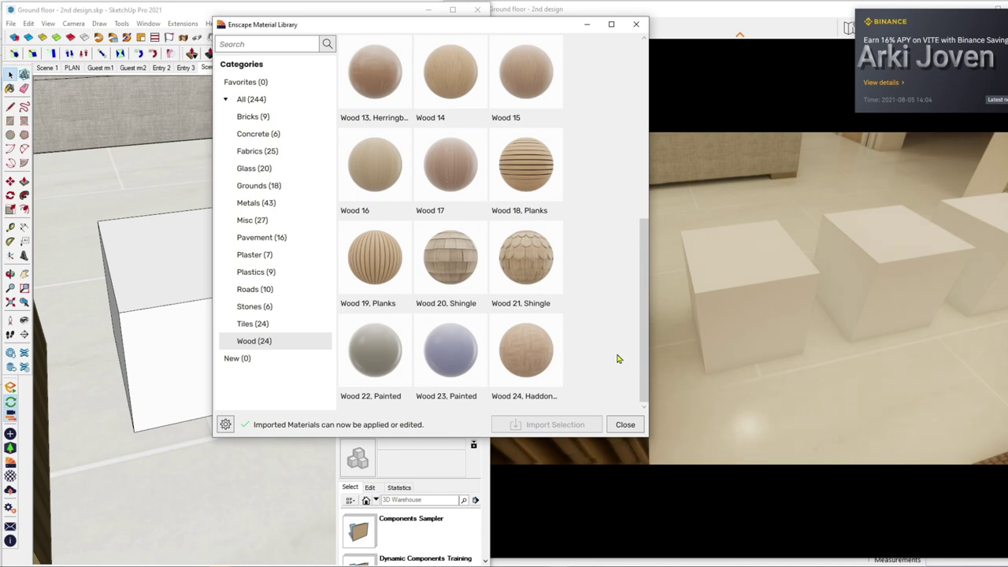
{"action": "left_click", "coordinate": [626, 425]}
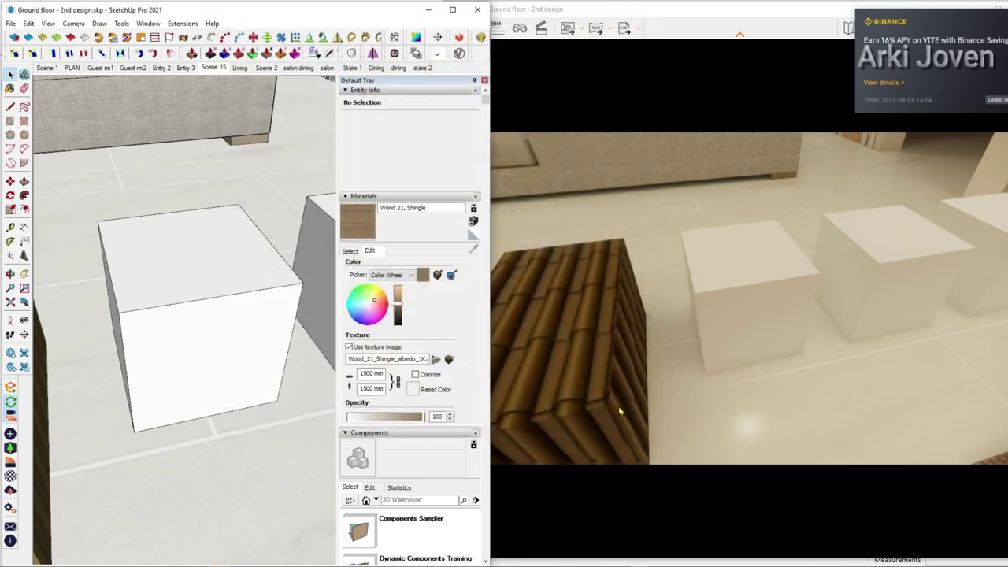
Step: Paint the white cube with Wood 21, Shingle and push its front face out to lengthen it
{"action": "left_click", "coordinate": [359, 229]}
{"action": "left_click", "coordinate": [208, 279]}
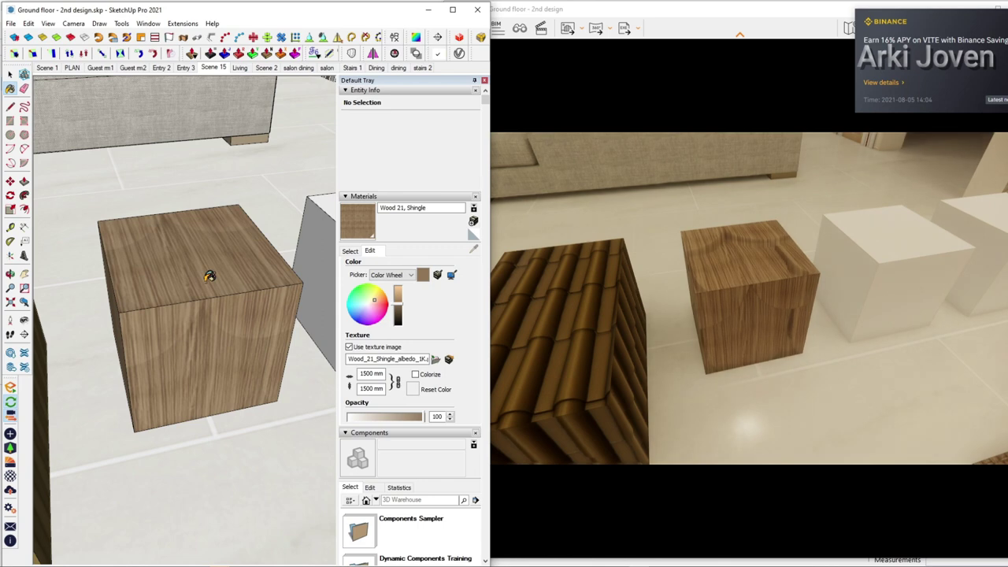
{"action": "key", "text": "space"}
{"action": "double_click", "coordinate": [191, 339]}
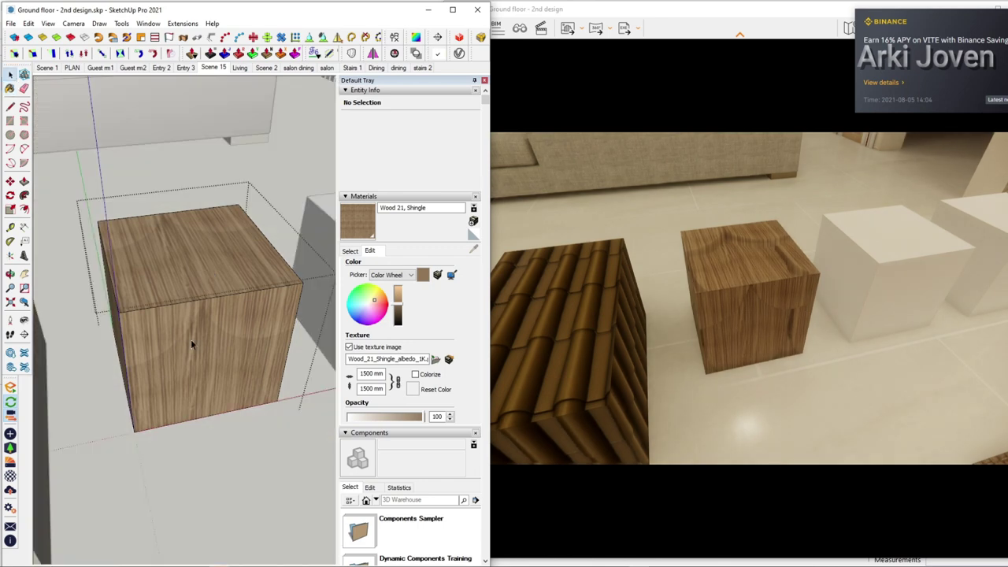
{"action": "left_click", "coordinate": [251, 330]}
{"action": "key", "text": "p"}
{"action": "left_click", "coordinate": [251, 329]}
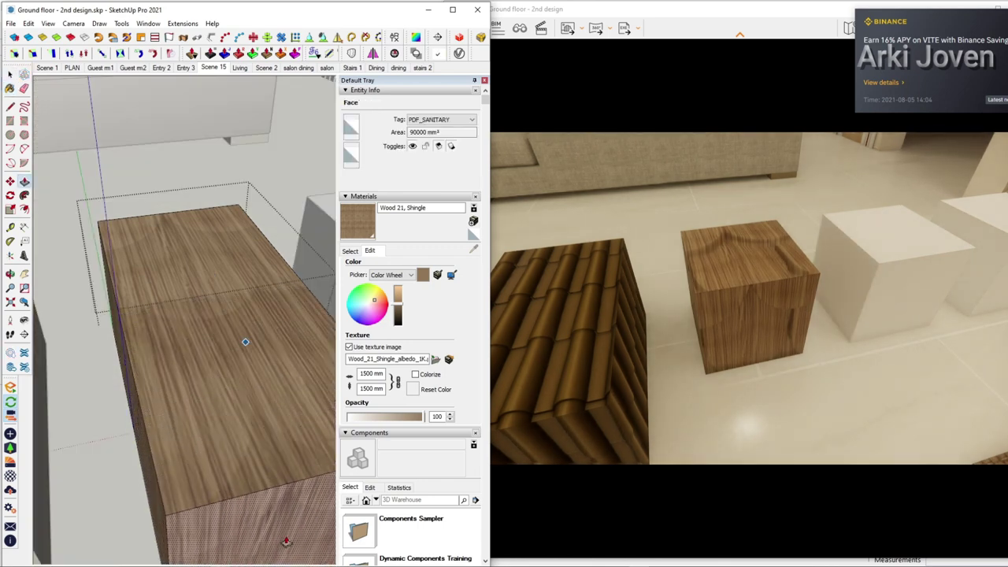
{"action": "left_click", "coordinate": [292, 549]}
{"action": "key", "text": "space"}
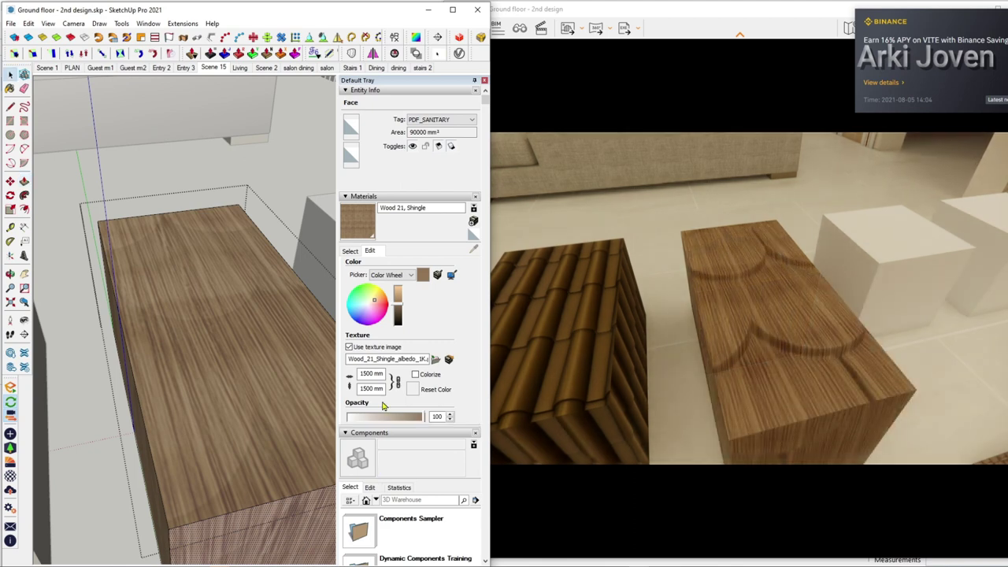
Step: Set the shingle texture size to 500 mm and inspect the box's long side and top
{"action": "left_click", "coordinate": [364, 374]}
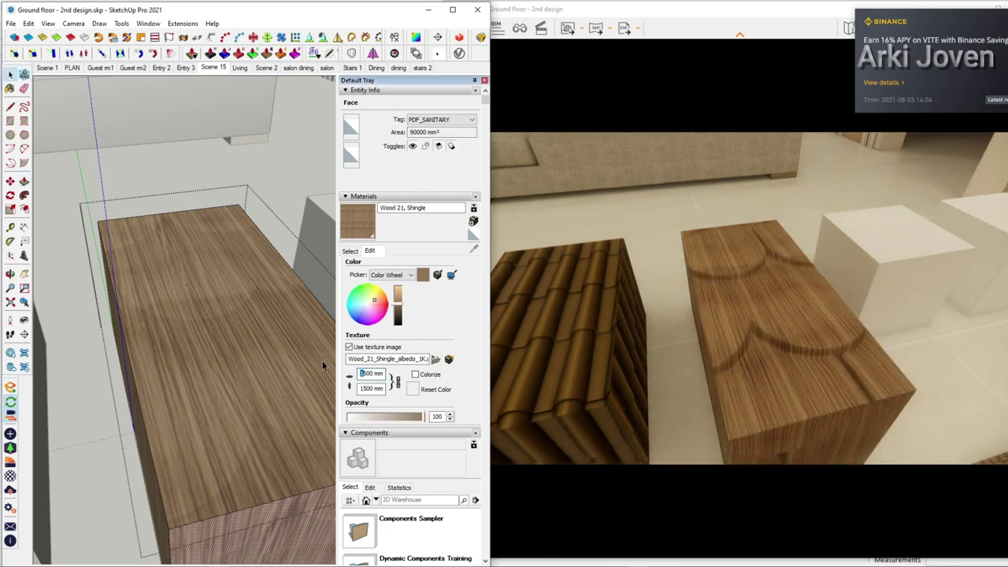
{"action": "key", "text": "Delete"}
{"action": "key", "text": "Return"}
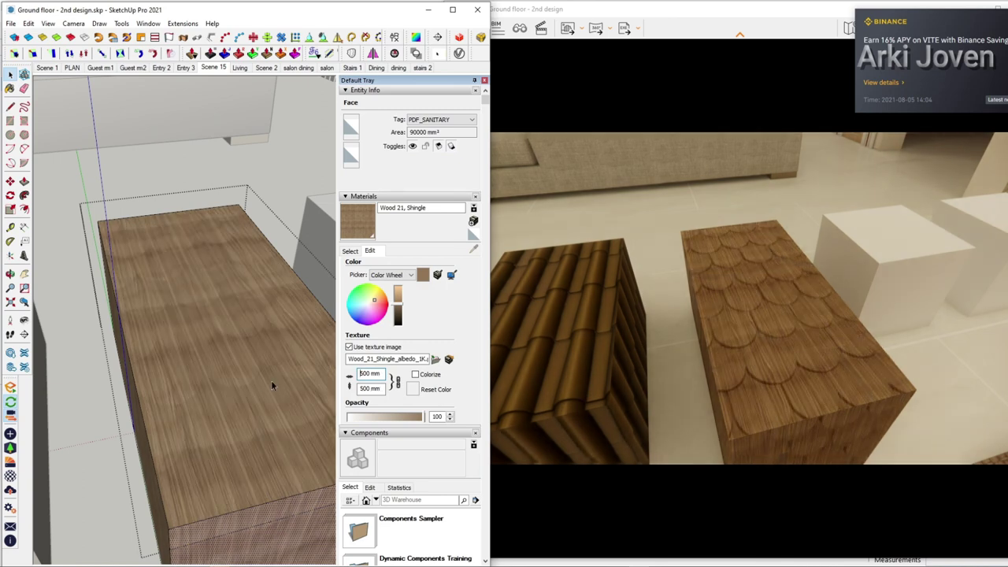
{"action": "mouse_move", "coordinate": [271, 380]}
{"action": "middle_mouse_down"}
{"action": "mouse_move", "coordinate": [214, 387]}
{"action": "mouse_move", "coordinate": [114, 464]}
{"action": "middle_mouse_up"}
{"action": "left_click", "coordinate": [173, 433]}
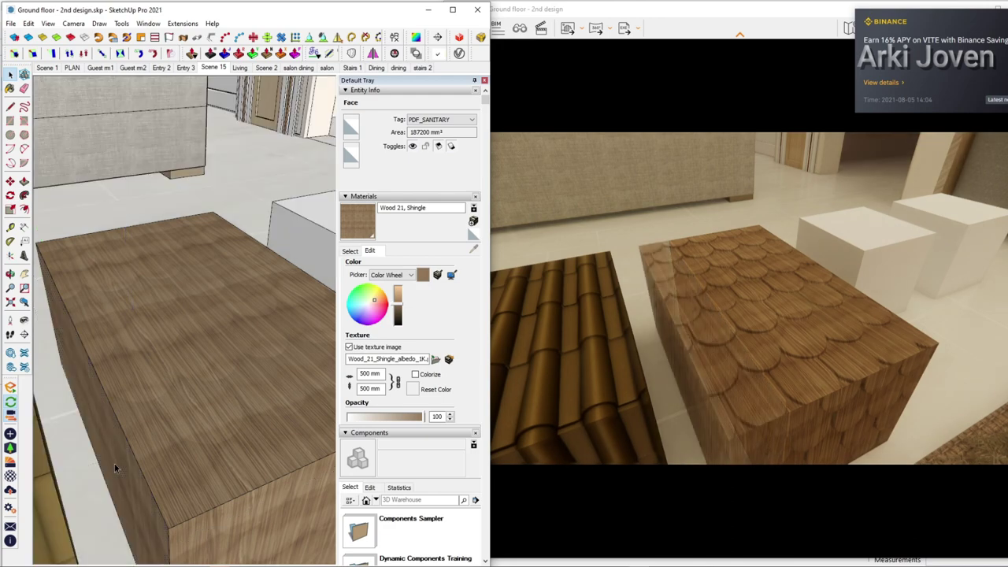
{"action": "mouse_move", "coordinate": [208, 435]}
{"action": "middle_mouse_down"}
{"action": "mouse_move", "coordinate": [189, 428]}
{"action": "mouse_move", "coordinate": [180, 387]}
{"action": "mouse_move", "coordinate": [171, 341]}
{"action": "mouse_move", "coordinate": [180, 310]}
{"action": "mouse_move", "coordinate": [189, 467]}
{"action": "middle_mouse_up"}
{"action": "scroll", "coordinate": [192, 425], "scroll_direction": "up", "scroll_amount": 2}
{"action": "scroll", "coordinate": [192, 422], "scroll_direction": "up", "scroll_amount": 2}
{"action": "middle_click_drag", "start_coordinate": [210, 387], "coordinate": [223, 429]}
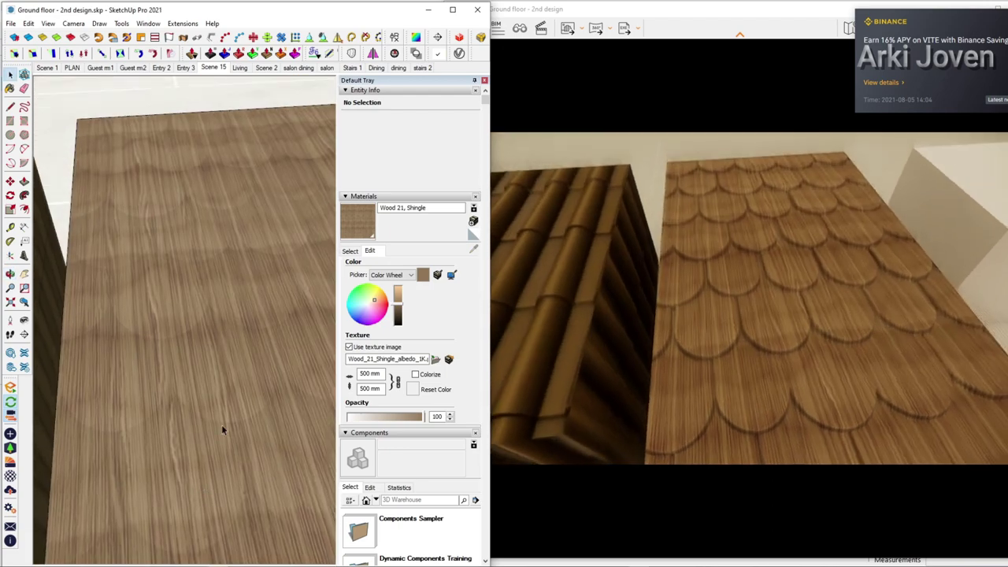
{"action": "middle_click_drag", "start_coordinate": [180, 371], "coordinate": [214, 383]}
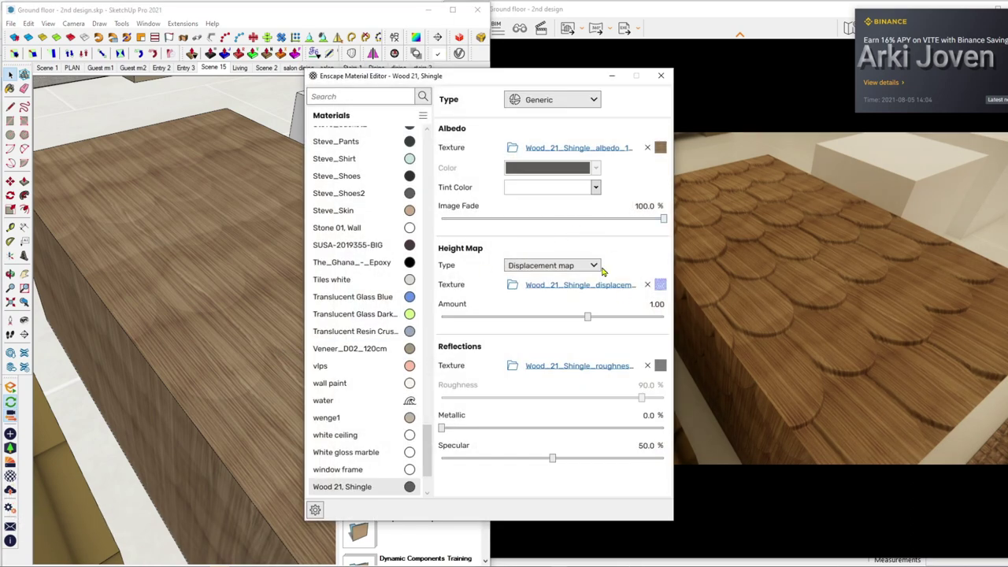
Step: Try dark brown, very light pink and dark navy tint colours on the shingle material
{"action": "left_click_drag", "start_coordinate": [530, 82], "coordinate": [376, 83]}
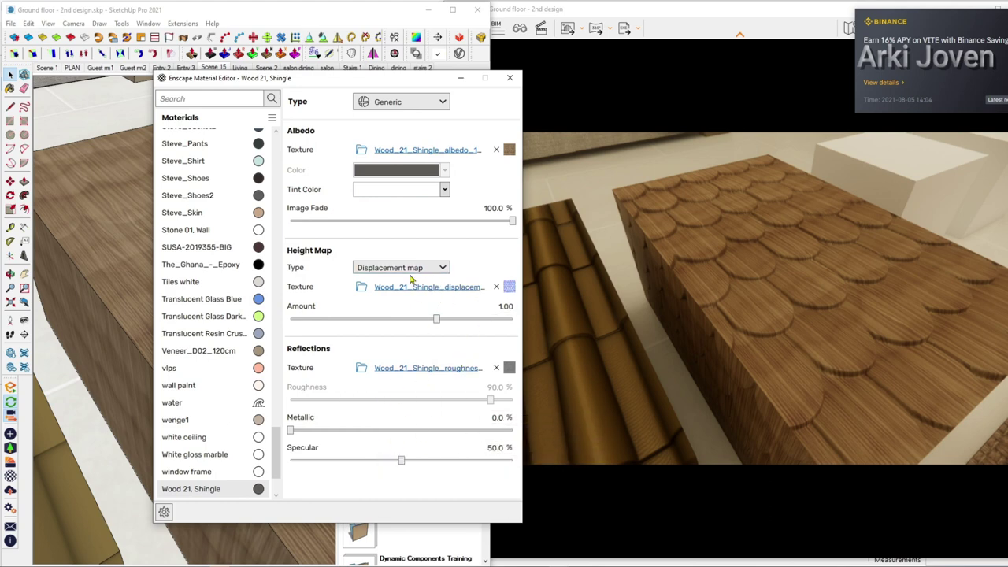
{"action": "left_click", "coordinate": [445, 191]}
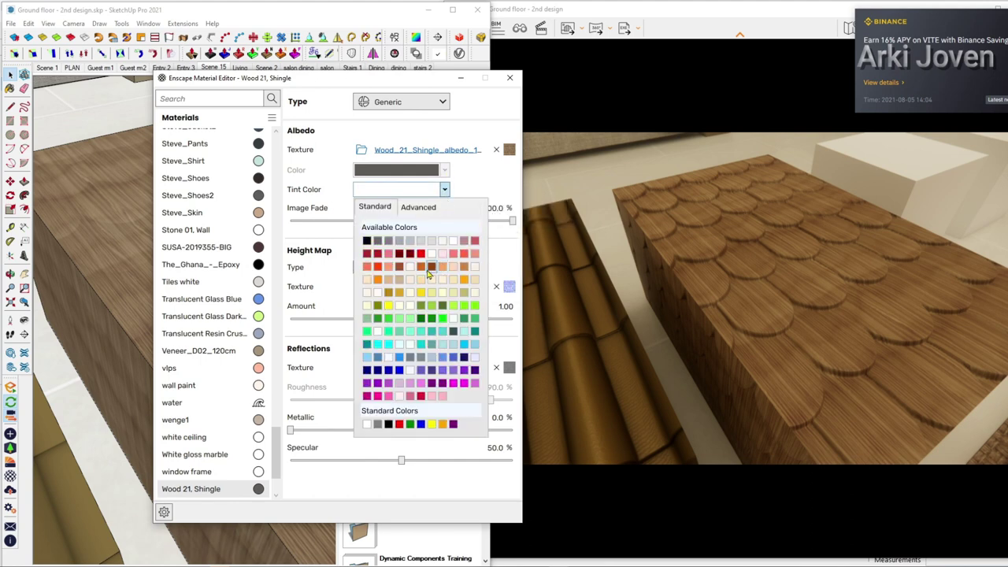
{"action": "left_click", "coordinate": [431, 268]}
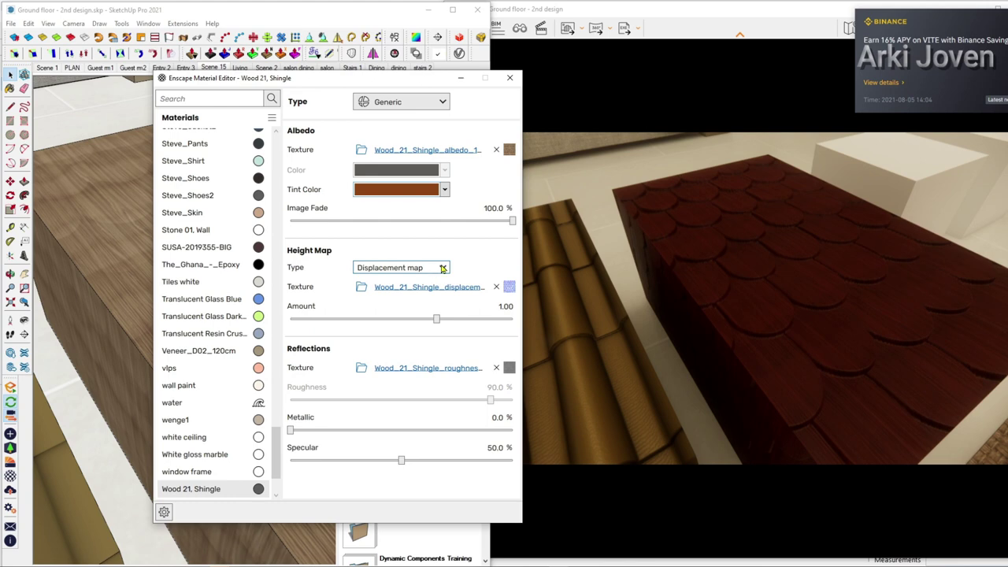
{"action": "left_click", "coordinate": [445, 190]}
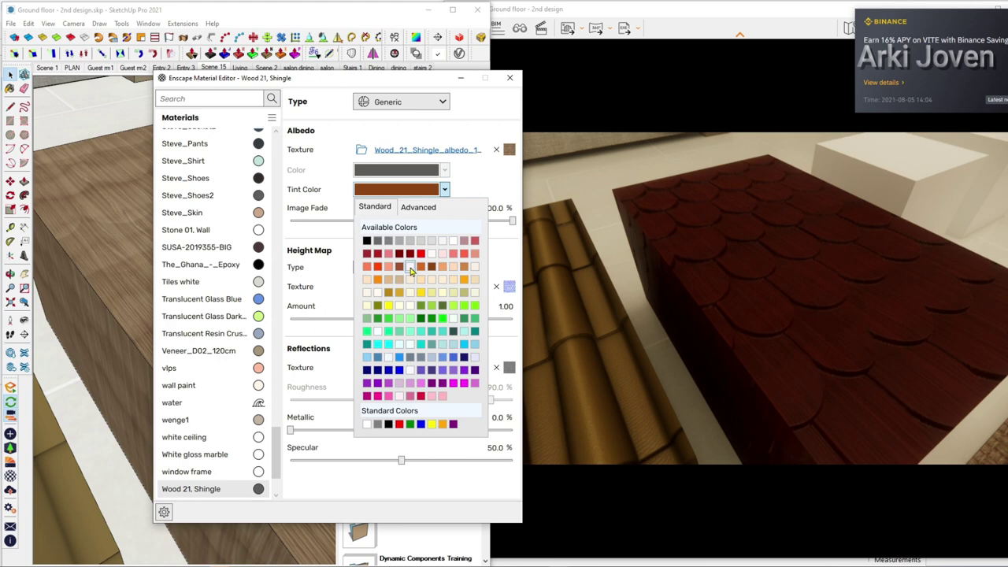
{"action": "left_click", "coordinate": [409, 268]}
{"action": "left_click", "coordinate": [445, 191]}
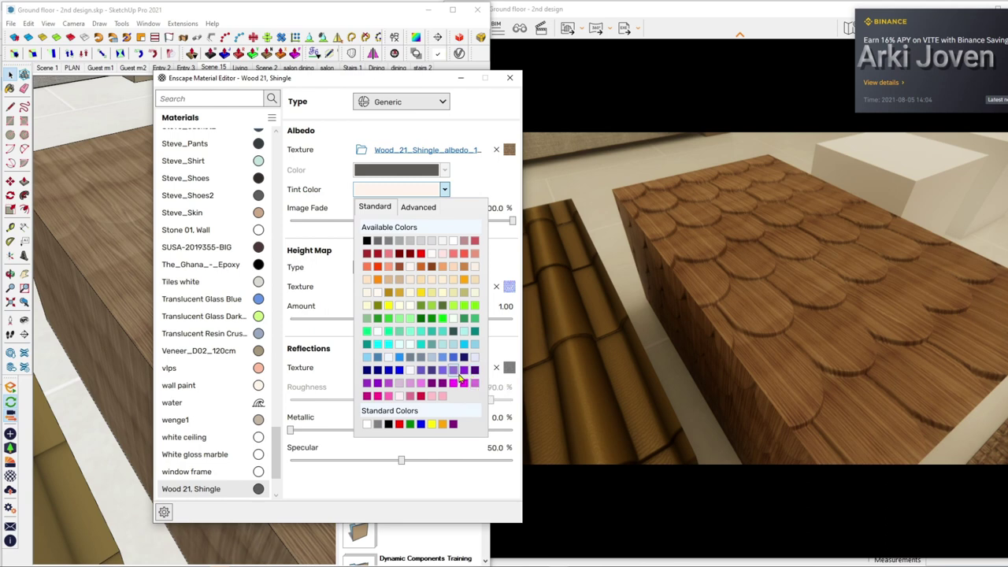
{"action": "left_click", "coordinate": [465, 358]}
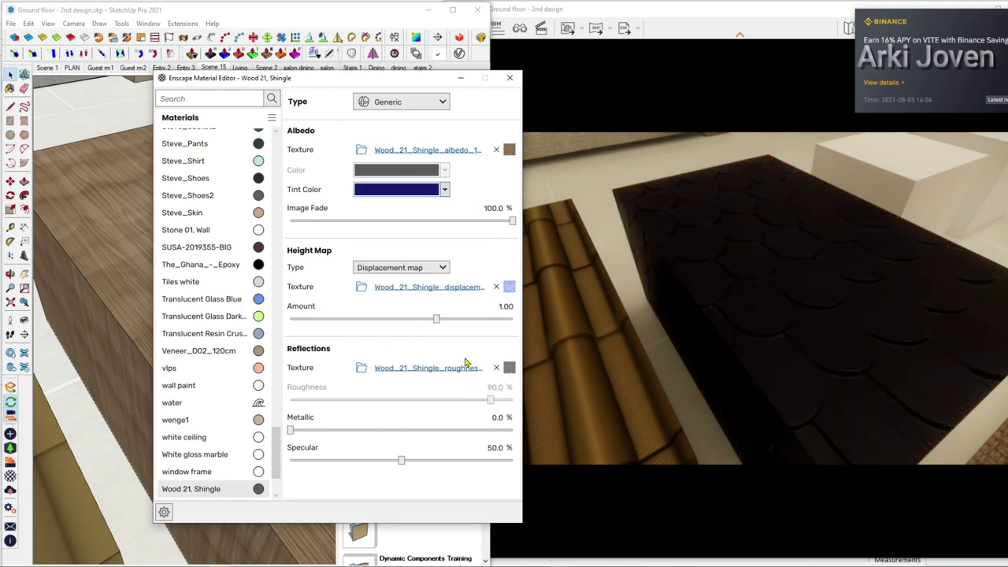
Step: Orbit the render around the shingle box and settle on a yellow tint
{"action": "right_click_drag", "start_coordinate": [747, 299], "coordinate": [693, 303]}
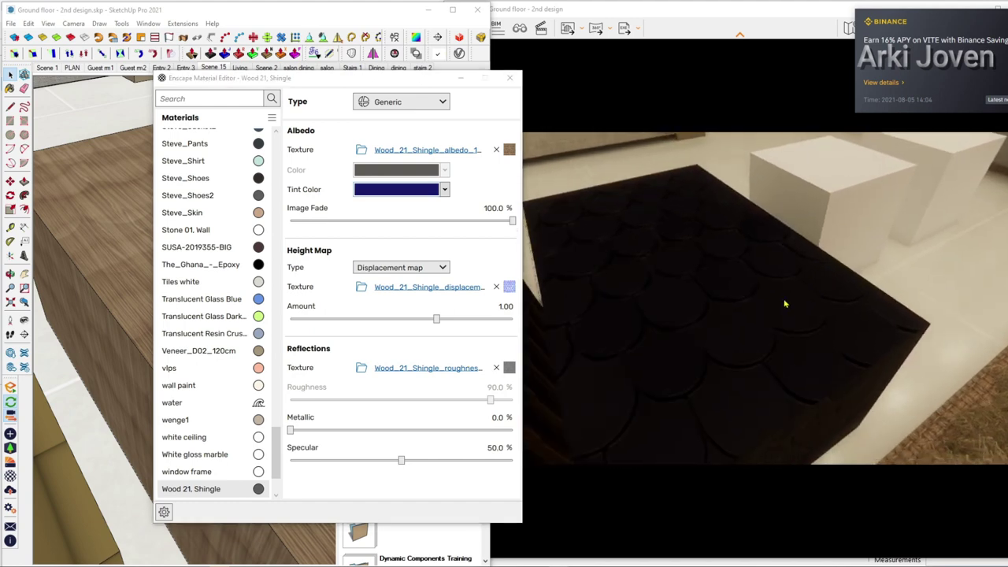
{"action": "mouse_move", "coordinate": [772, 315]}
{"action": "right_mouse_down"}
{"action": "mouse_move", "coordinate": [844, 324]}
{"action": "mouse_move", "coordinate": [819, 323]}
{"action": "mouse_move", "coordinate": [820, 313]}
{"action": "right_mouse_up"}
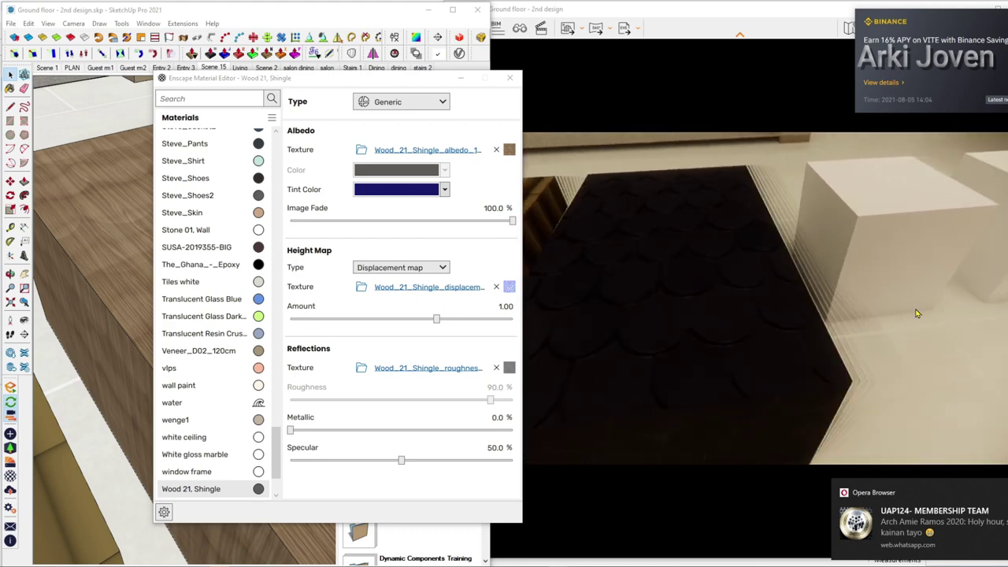
{"action": "left_click", "coordinate": [443, 189]}
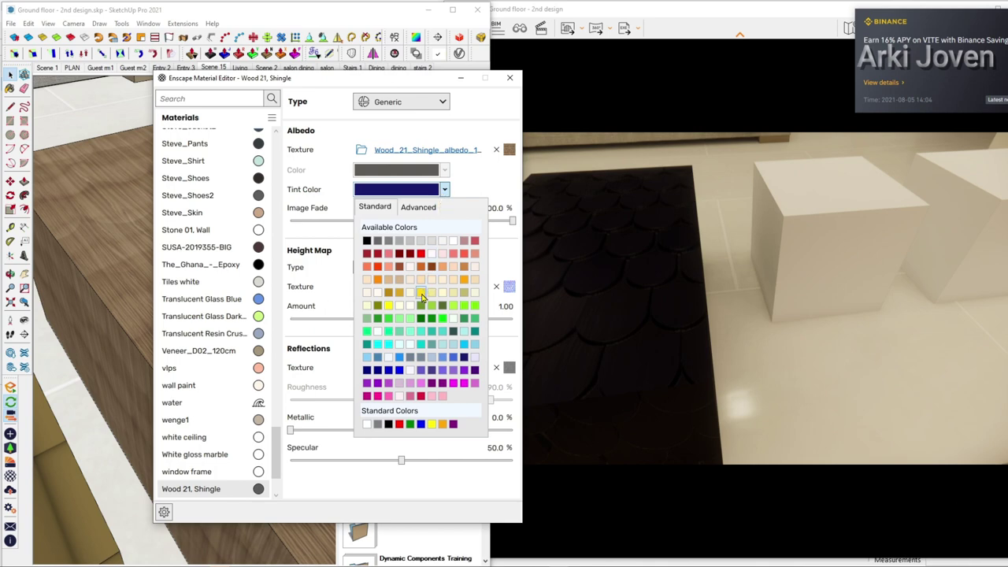
{"action": "left_click", "coordinate": [421, 295]}
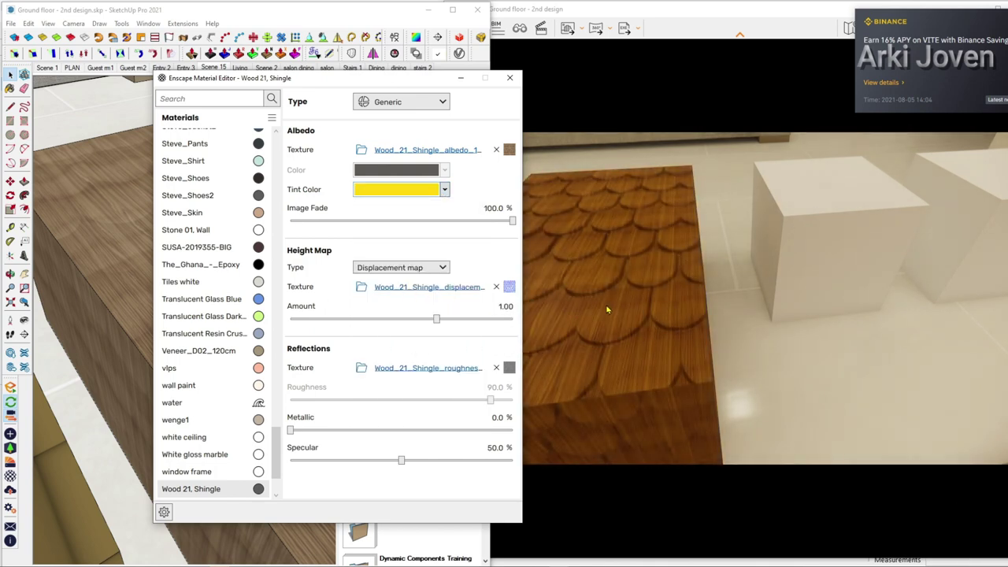
{"action": "scroll", "coordinate": [608, 307], "scroll_direction": "up", "scroll_amount": 3}
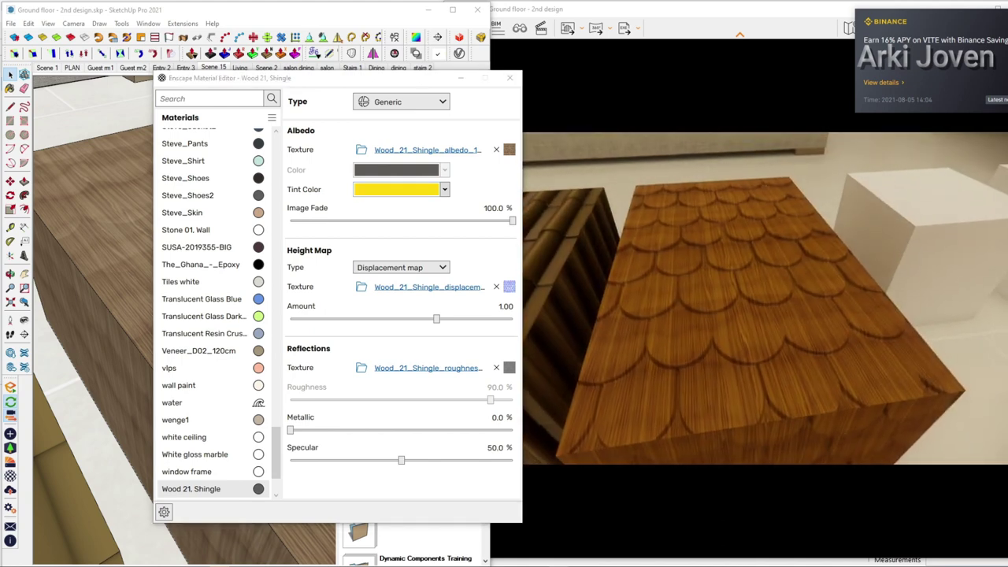
Step: Close the material editor and zoom out to bring the two white cubes beside the shingle box into view
{"action": "left_click", "coordinate": [501, 86]}
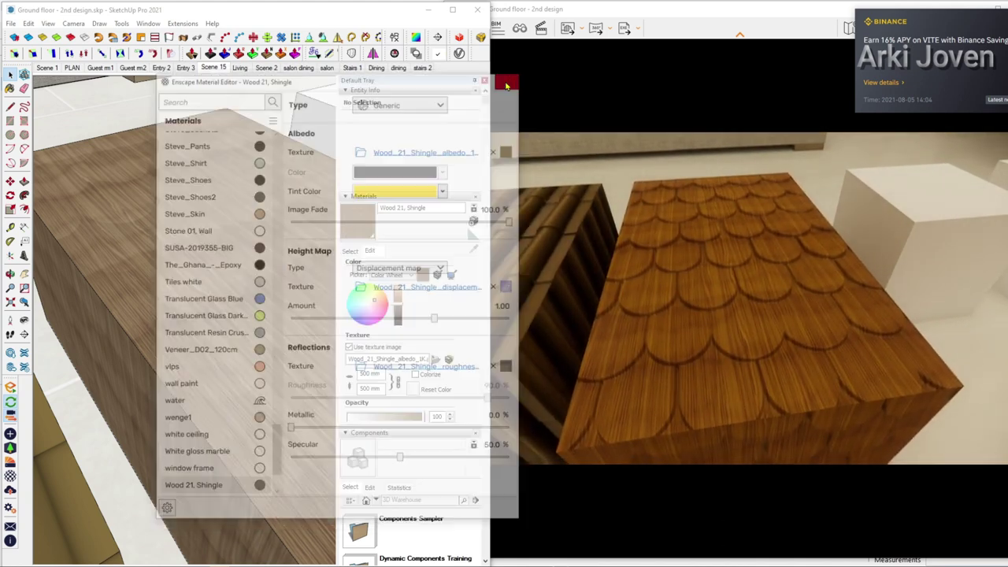
{"action": "left_click", "coordinate": [220, 333]}
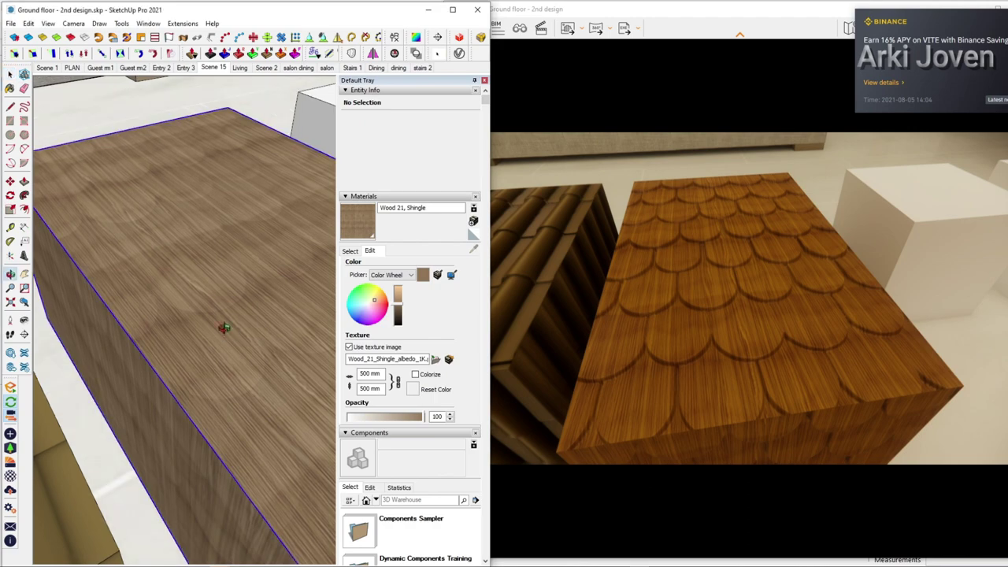
{"action": "middle_click_drag", "start_coordinate": [228, 328], "coordinate": [116, 311]}
{"action": "scroll", "coordinate": [116, 310], "scroll_direction": "down", "scroll_amount": 3}
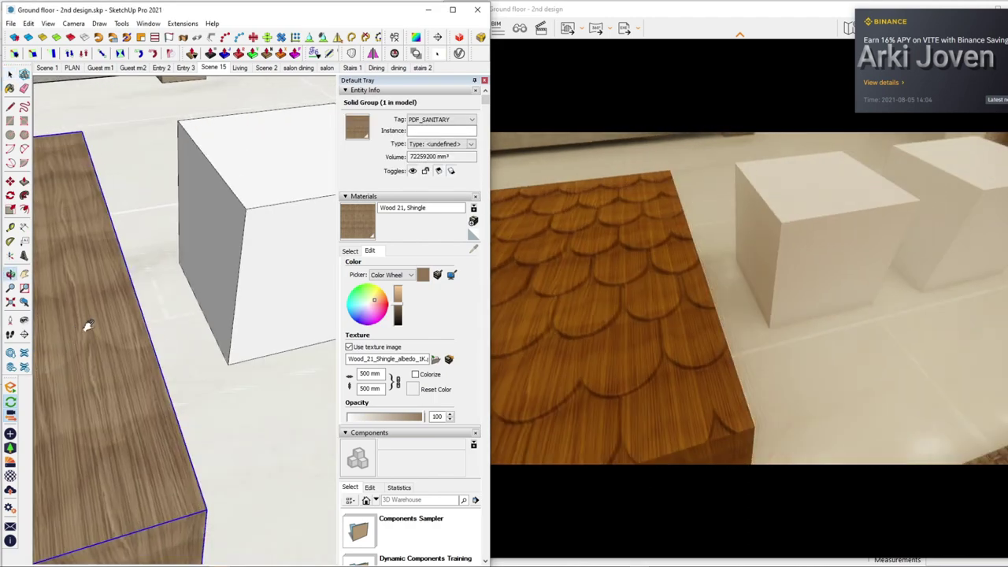
{"action": "scroll", "coordinate": [85, 326], "scroll_direction": "down", "scroll_amount": 3}
{"action": "mouse_move", "coordinate": [178, 331]}
{"action": "middle_mouse_down"}
{"action": "mouse_move", "coordinate": [167, 293]}
{"action": "mouse_move", "coordinate": [226, 328]}
{"action": "mouse_move", "coordinate": [219, 309]}
{"action": "mouse_move", "coordinate": [228, 349]}
{"action": "mouse_move", "coordinate": [182, 272]}
{"action": "middle_mouse_up"}
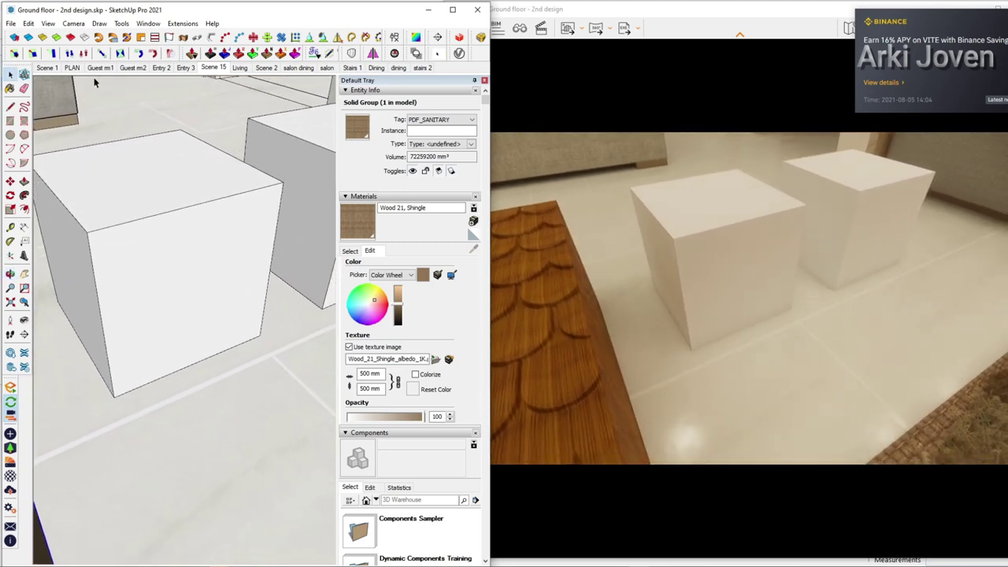
{"action": "left_click", "coordinate": [100, 24]}
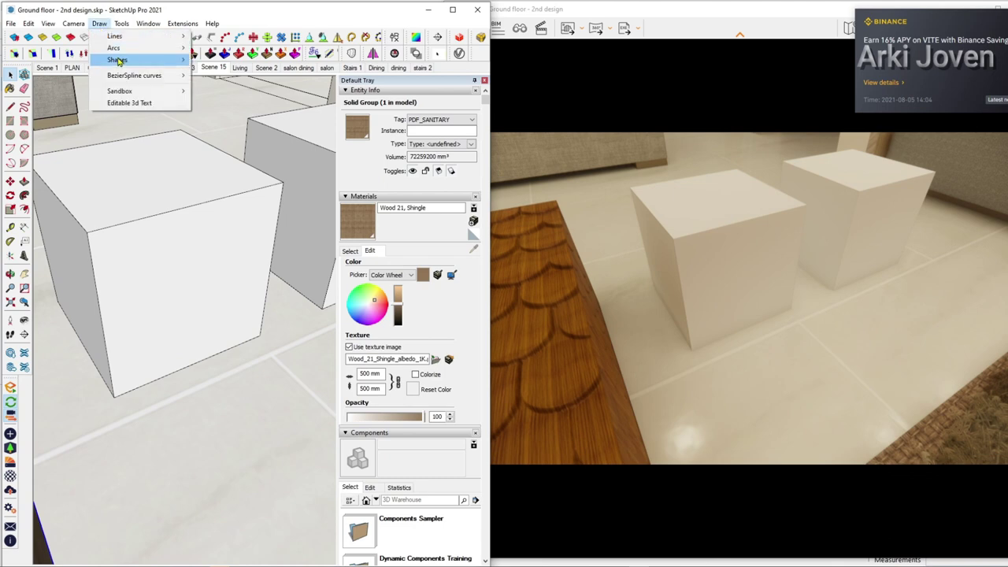
{"action": "mouse_move", "coordinate": [122, 24]}
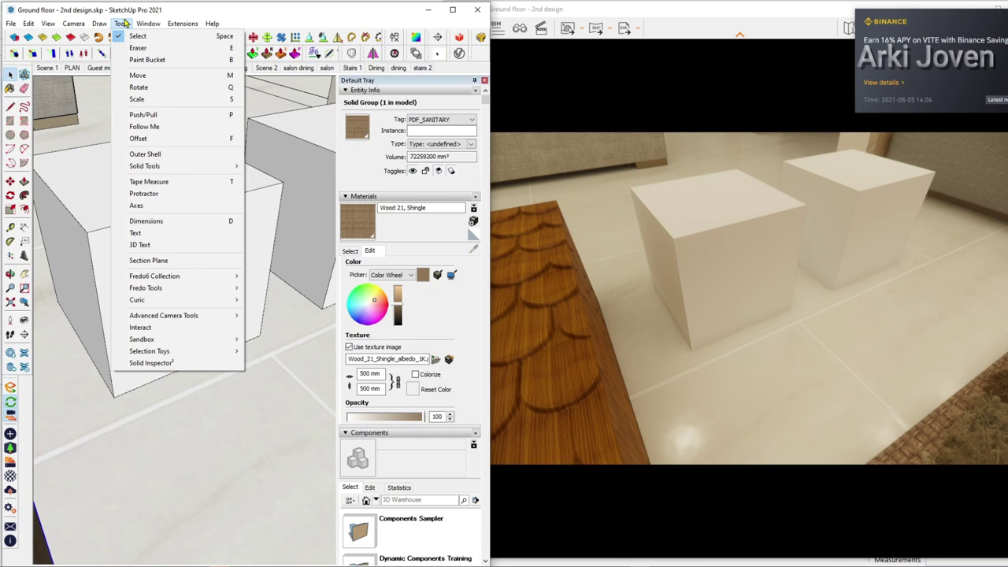
Step: Draw a circle on the floor near the cube, sweep it into a sphere with Follow Me, and delete the base circle
{"action": "left_click", "coordinate": [124, 24]}
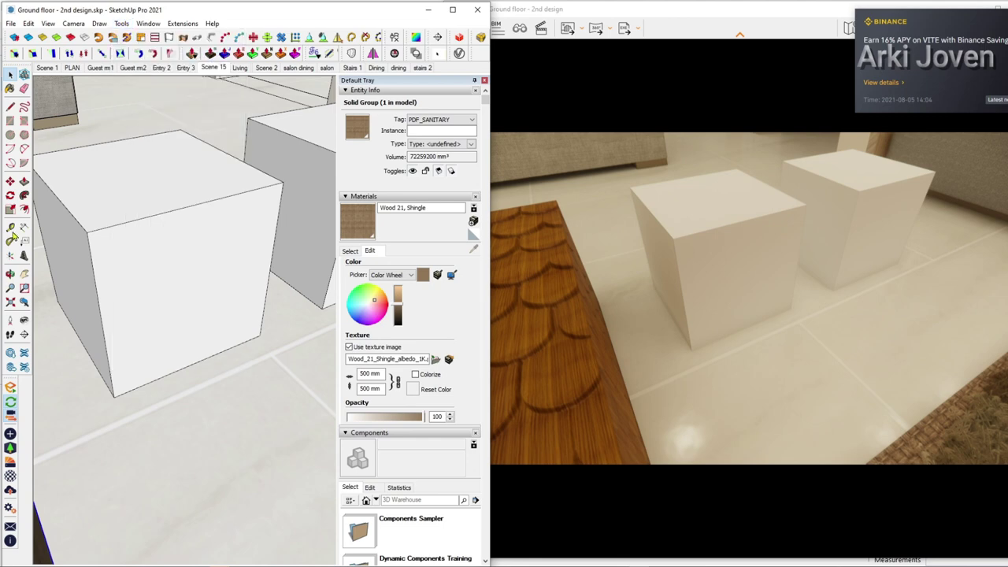
{"action": "left_click", "coordinate": [186, 460]}
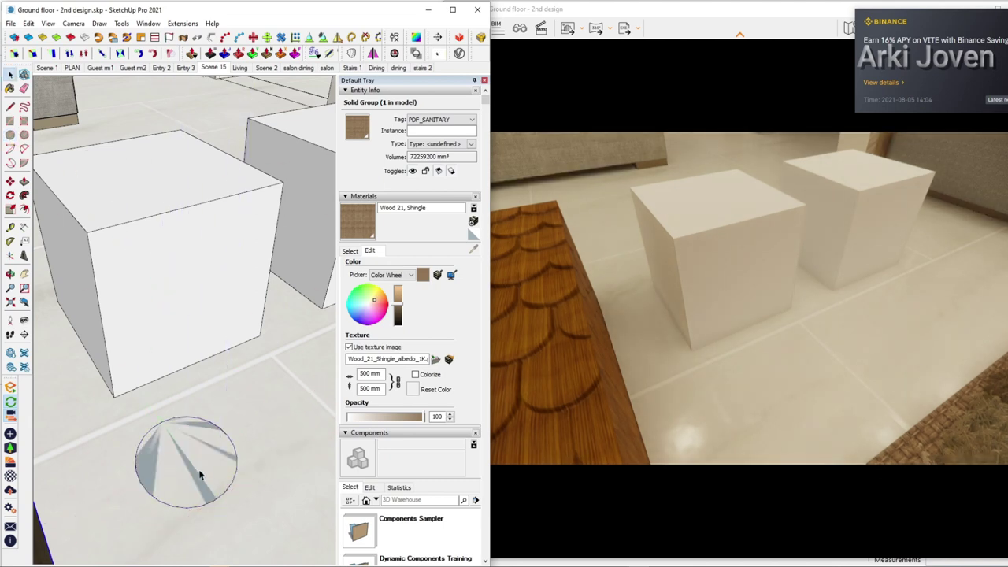
{"action": "left_click", "coordinate": [200, 474]}
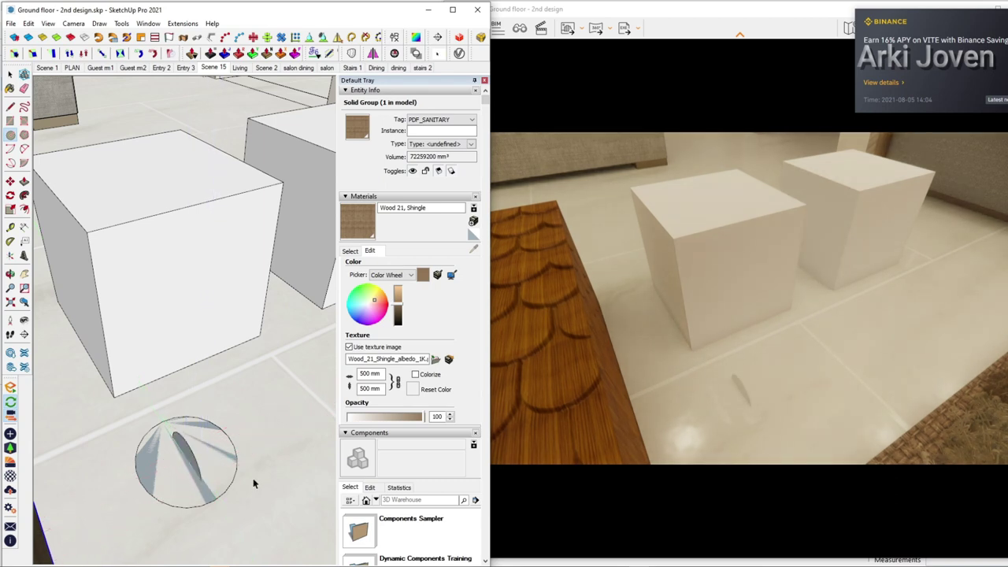
{"action": "key", "text": "space"}
{"action": "left_click", "coordinate": [234, 483]}
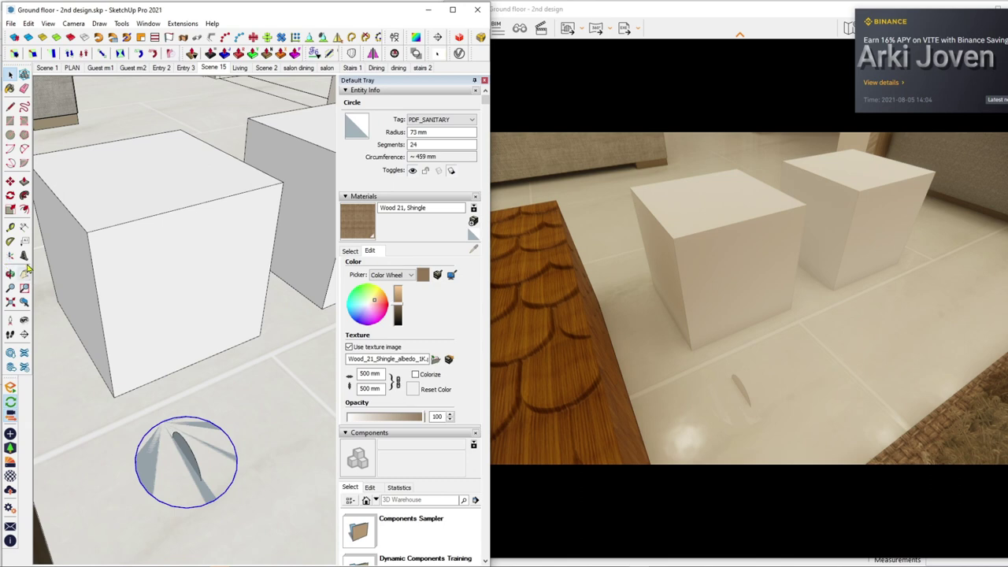
{"action": "left_click", "coordinate": [25, 197]}
{"action": "left_click", "coordinate": [193, 461]}
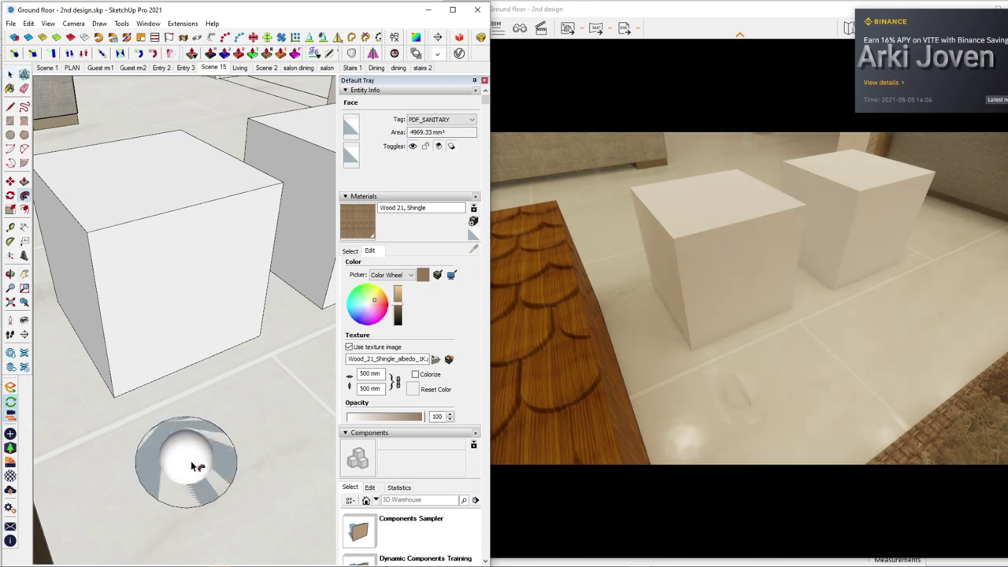
{"action": "left_click", "coordinate": [210, 492]}
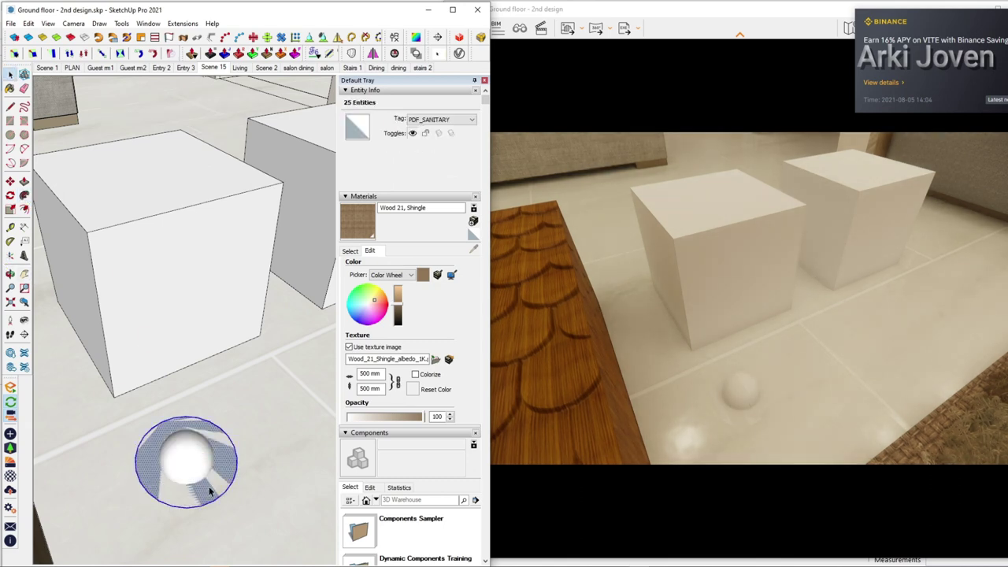
{"action": "key", "text": "Delete"}
Step: Raise the sphere slightly above the floor and scale it up to roughly cube size
{"action": "left_click", "coordinate": [193, 471]}
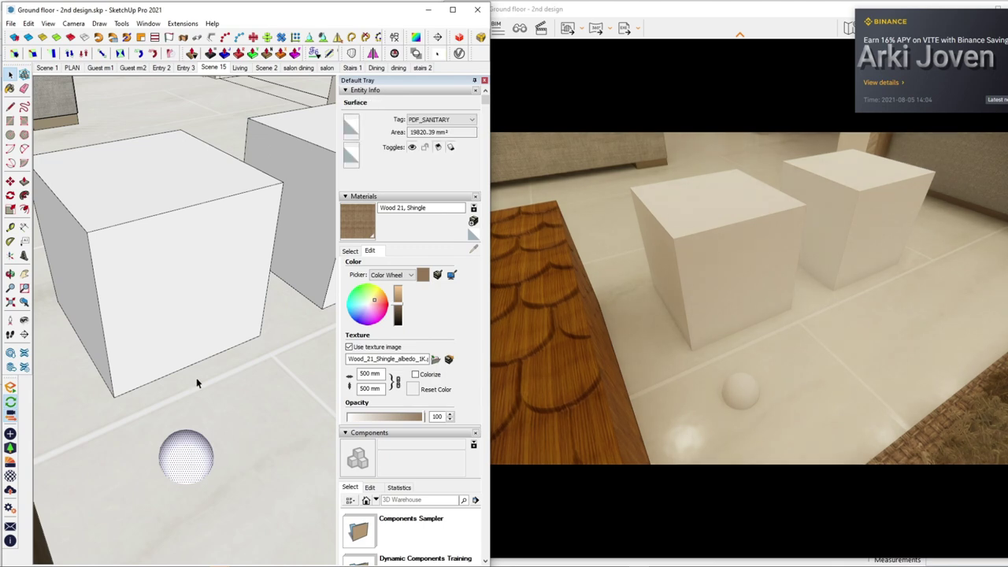
{"action": "key", "text": "m"}
{"action": "left_click_drag", "start_coordinate": [191, 331], "coordinate": [200, 311]}
{"action": "key", "text": "space"}
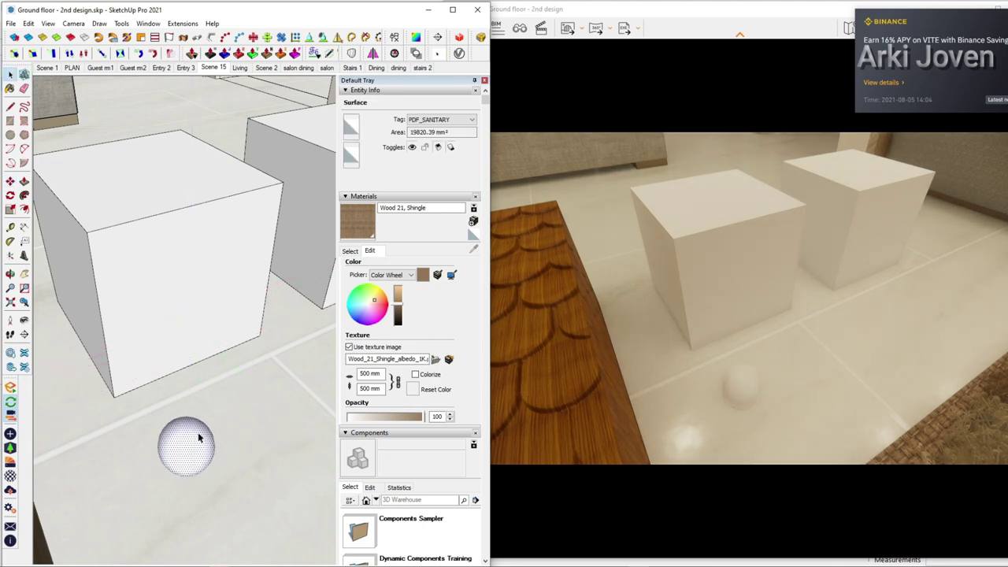
{"action": "key", "text": "s"}
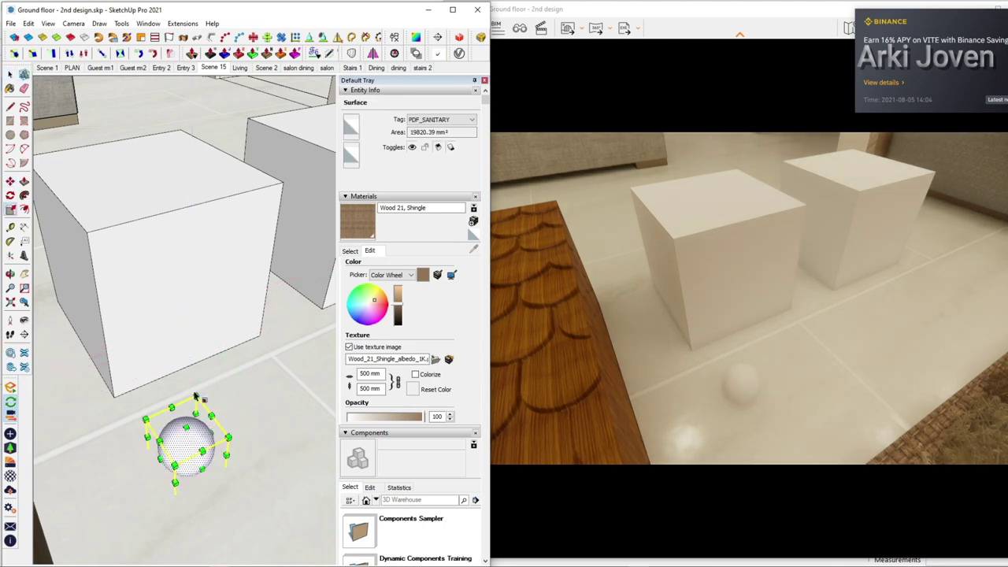
{"action": "left_click_drag", "start_coordinate": [195, 396], "coordinate": [290, 265]}
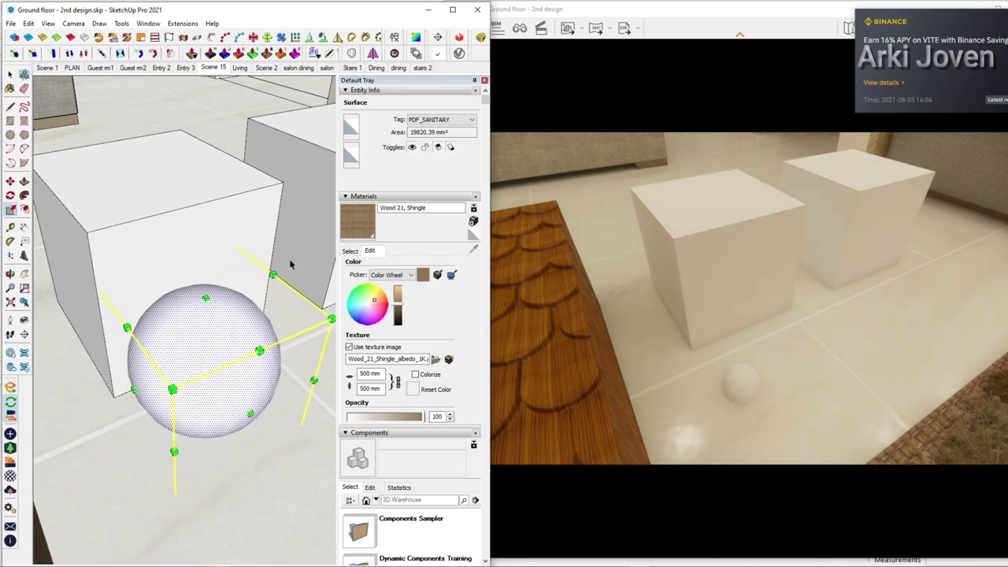
{"action": "key", "text": "space"}
{"action": "left_click", "coordinate": [174, 285]}
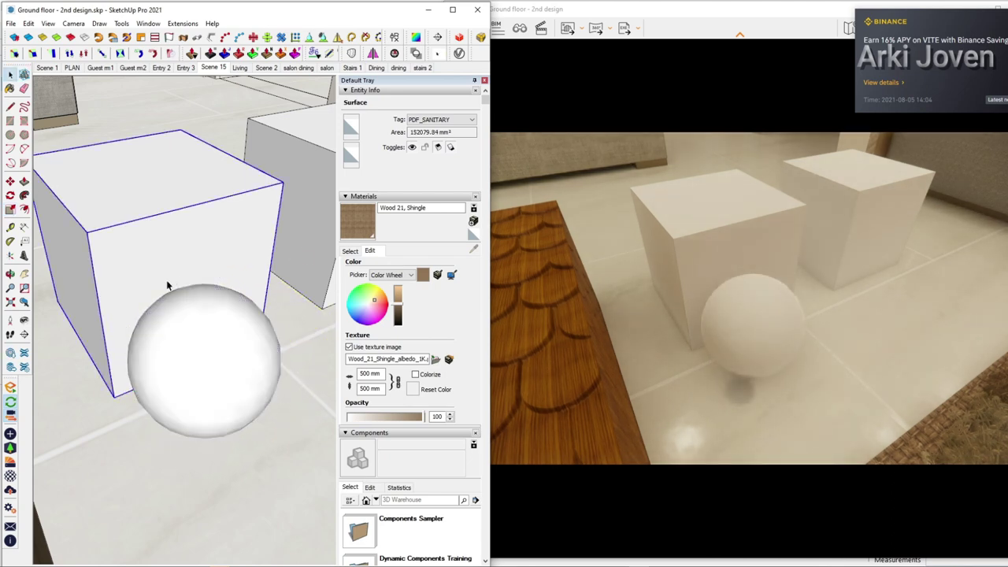
{"action": "left_click", "coordinate": [12, 471]}
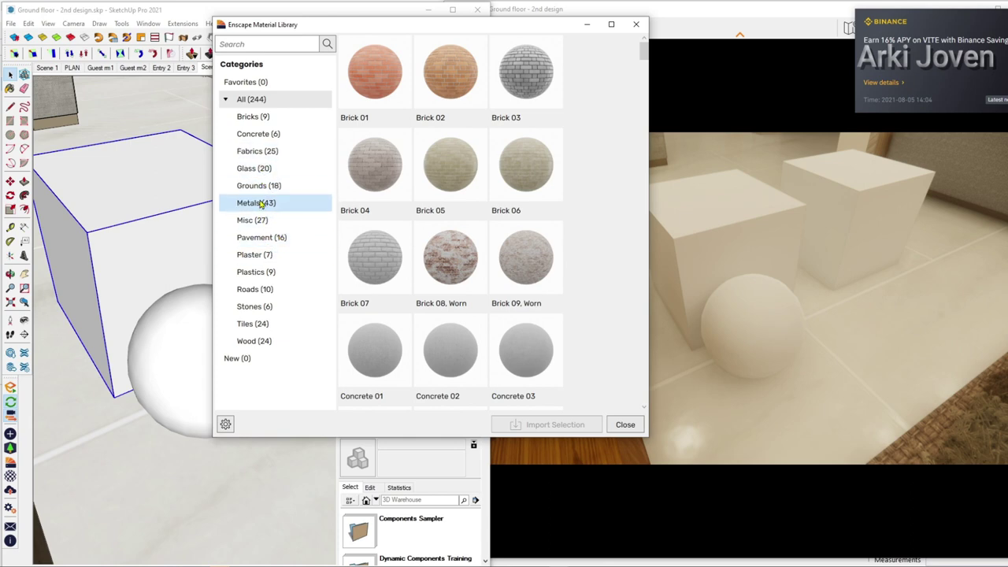
Step: Choose Grass 02 in the Enscape Grounds category and import it into the model
{"action": "left_click", "coordinate": [267, 188]}
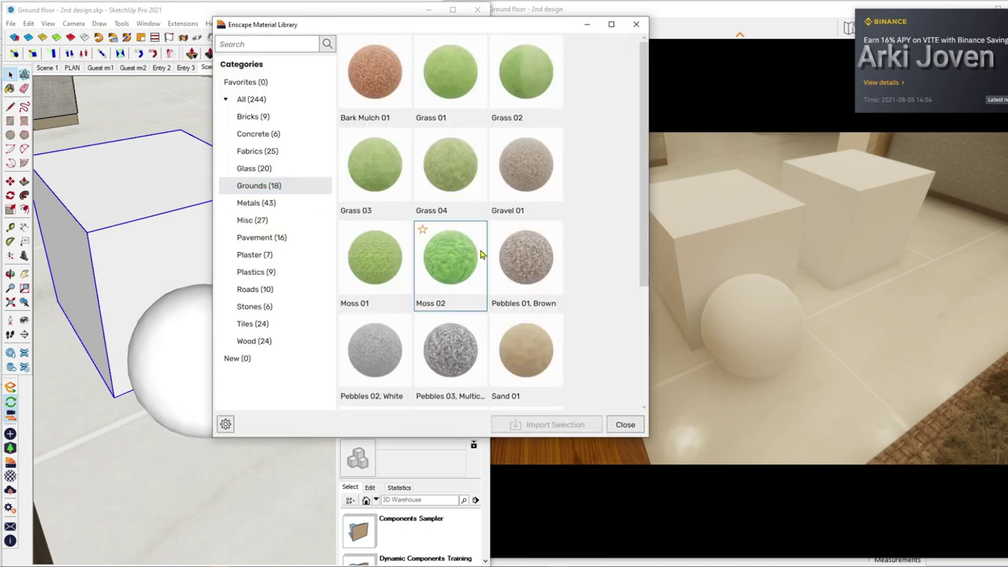
{"action": "left_click", "coordinate": [455, 78]}
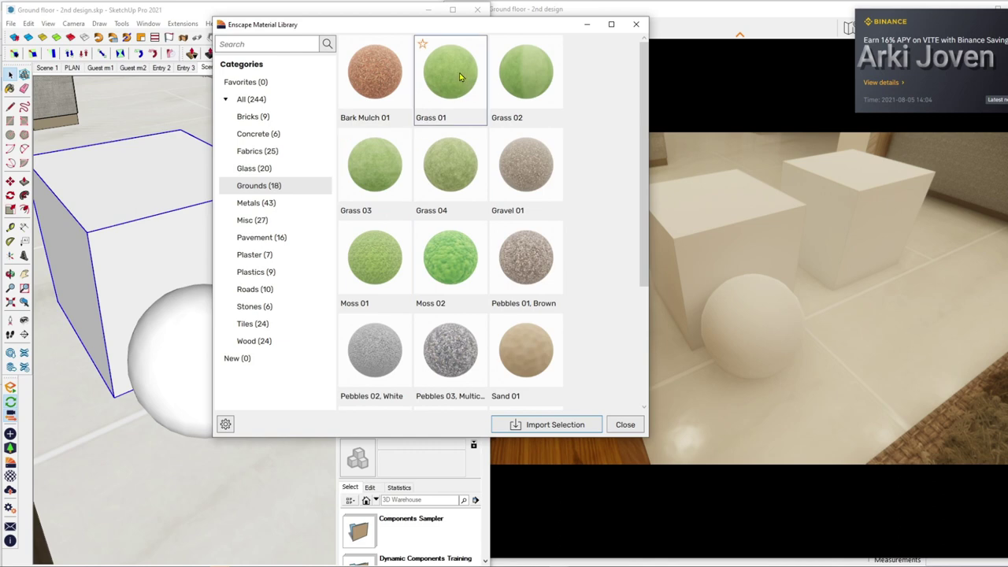
{"action": "left_click", "coordinate": [452, 79]}
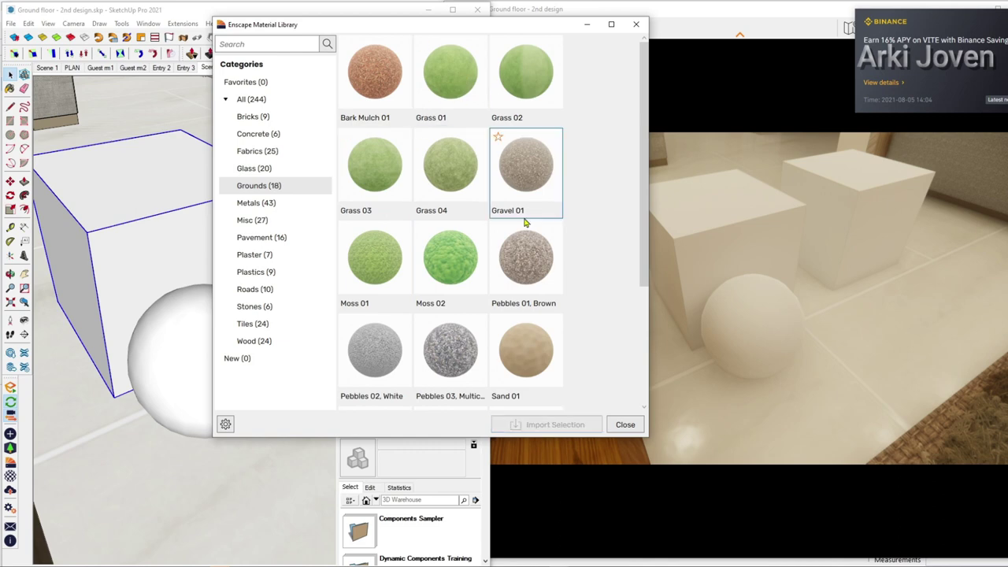
{"action": "left_click", "coordinate": [522, 84]}
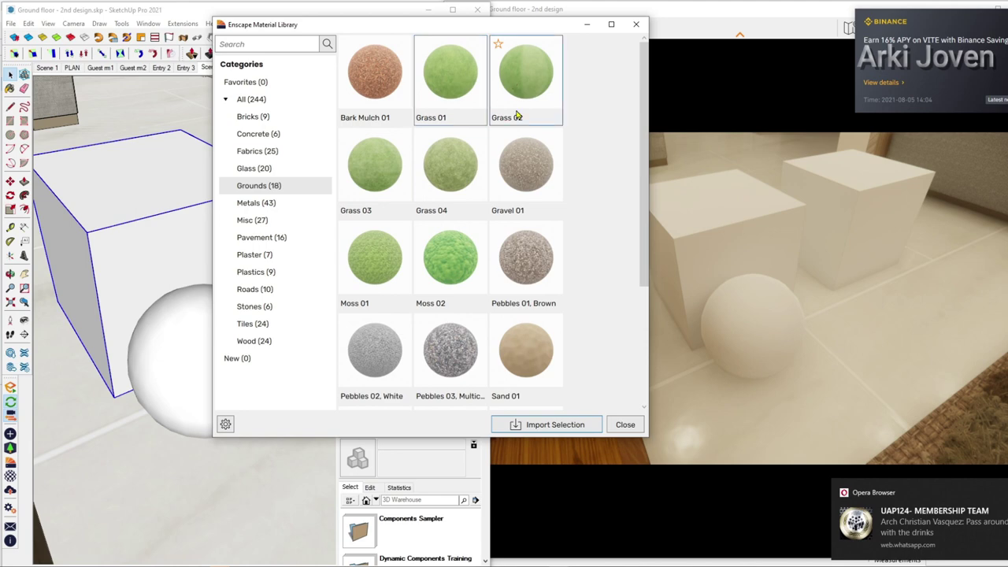
{"action": "left_click", "coordinate": [567, 426]}
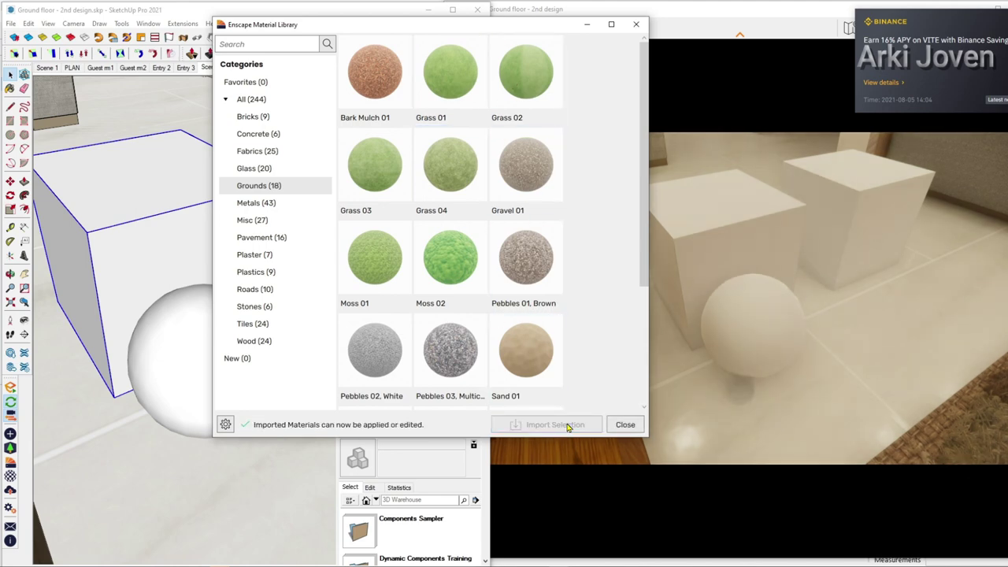
Step: Paint both the cube and the sphere with Grass 01
{"action": "left_click", "coordinate": [625, 426]}
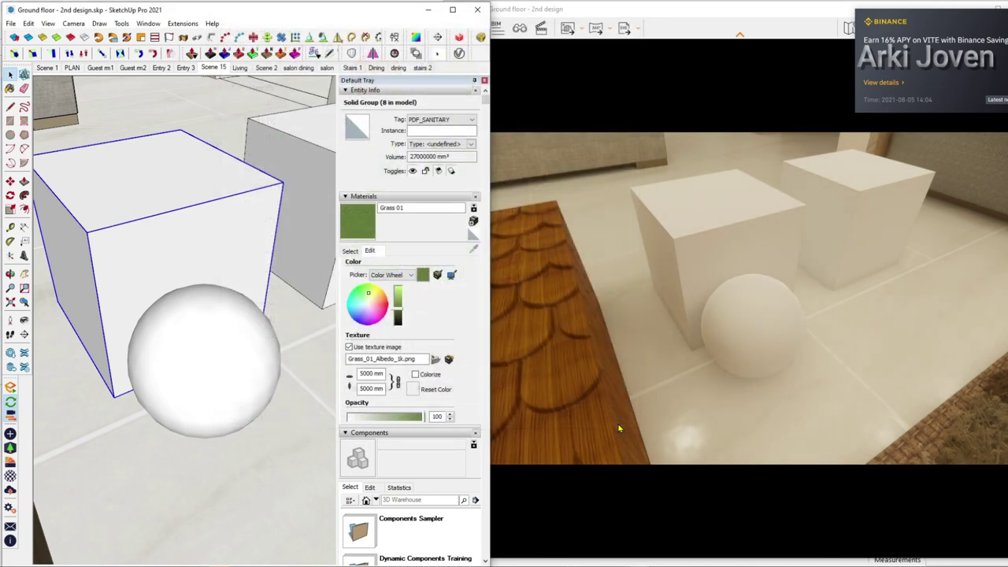
{"action": "left_click", "coordinate": [218, 217]}
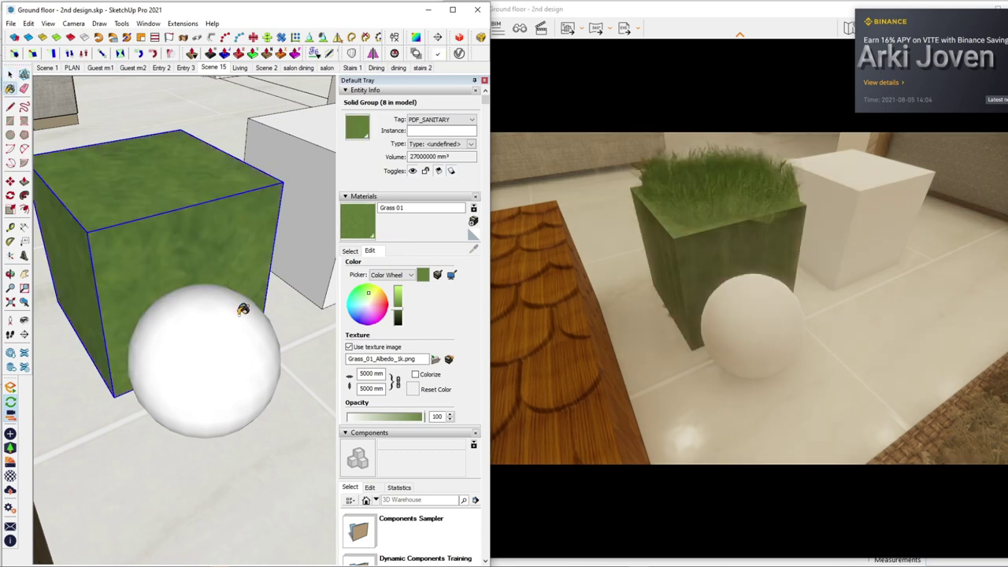
{"action": "left_click", "coordinate": [233, 359]}
{"action": "key", "text": "space"}
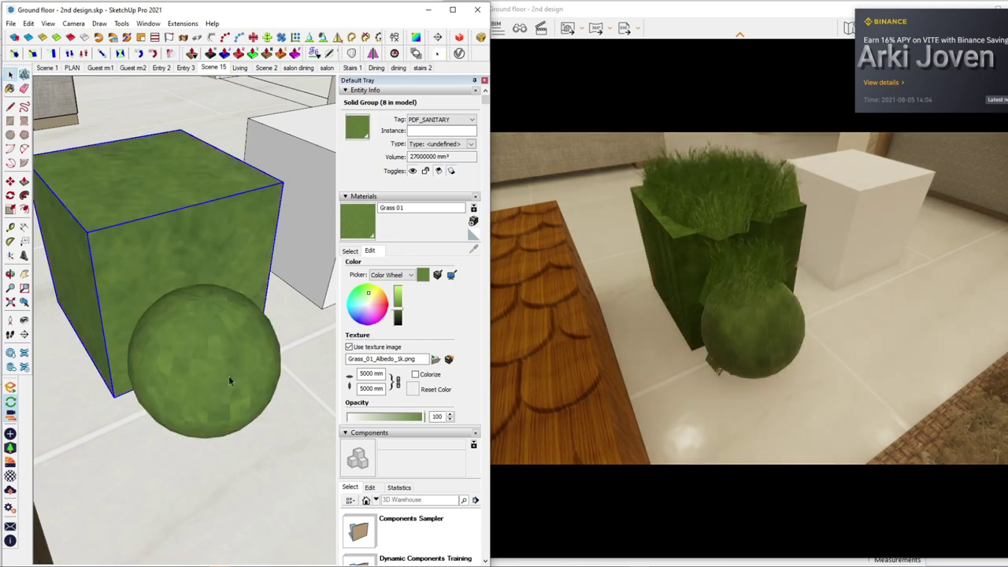
Step: Move the grass sphere further in front of the cube and orbit to a front view
{"action": "left_click", "coordinate": [222, 386]}
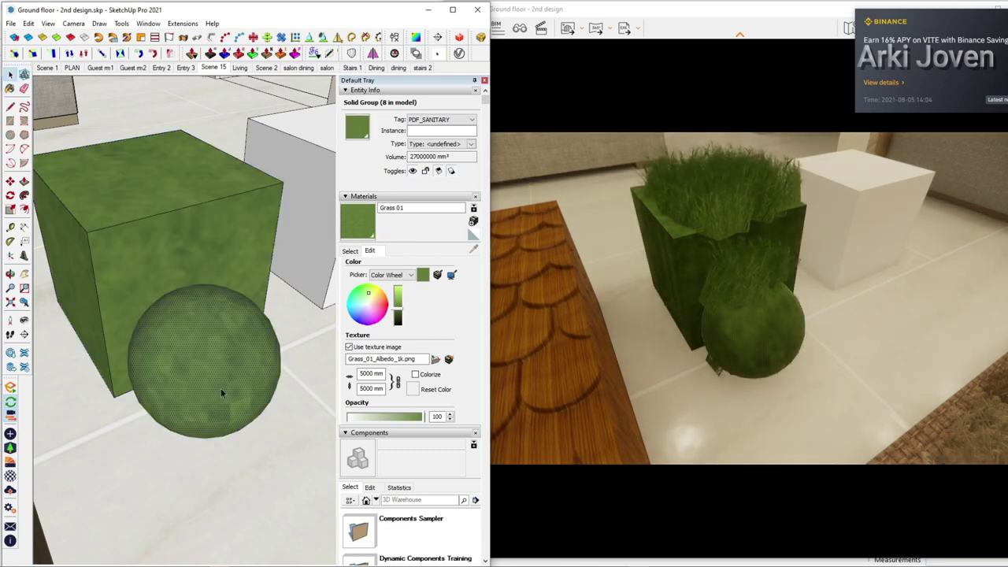
{"action": "key", "text": "m"}
{"action": "left_click", "coordinate": [189, 508]}
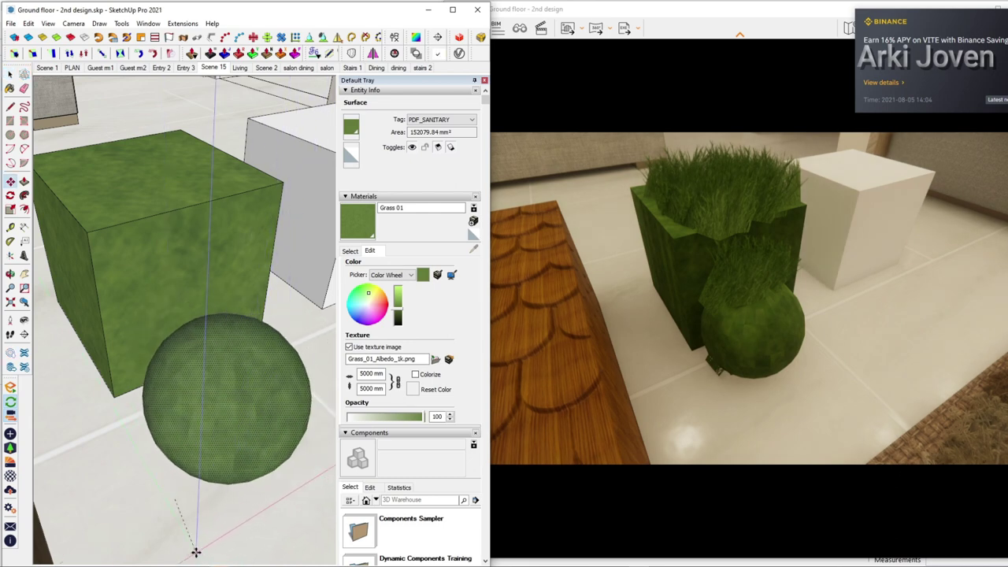
{"action": "left_click", "coordinate": [202, 551]}
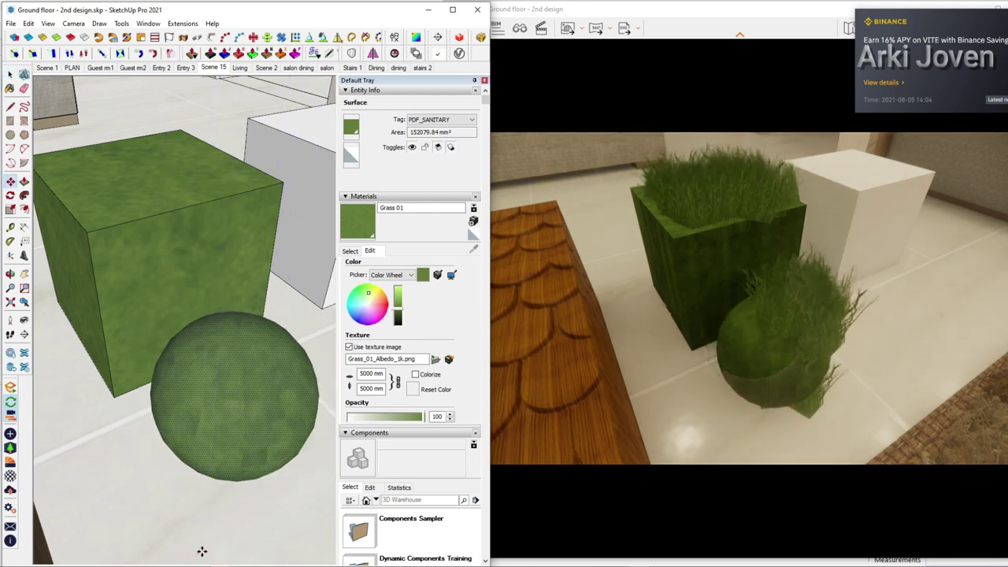
{"action": "mouse_move", "coordinate": [228, 494]}
{"action": "middle_mouse_down"}
{"action": "mouse_move", "coordinate": [171, 441]}
{"action": "mouse_move", "coordinate": [207, 441]}
{"action": "mouse_move", "coordinate": [117, 461]}
{"action": "mouse_move", "coordinate": [251, 375]}
{"action": "mouse_move", "coordinate": [152, 319]}
{"action": "mouse_move", "coordinate": [214, 345]}
{"action": "mouse_move", "coordinate": [278, 333]}
{"action": "mouse_move", "coordinate": [162, 328]}
{"action": "mouse_move", "coordinate": [193, 293]}
{"action": "middle_mouse_up"}
Step: Push/pull the grass cube's side and front faces to make the box much longer and deeper
{"action": "left_click", "coordinate": [212, 281]}
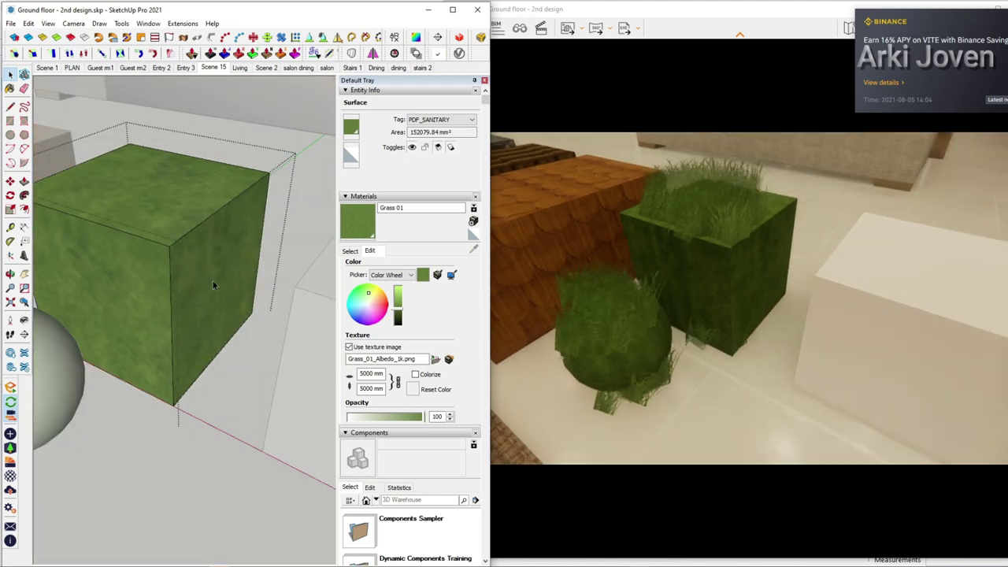
{"action": "key", "text": "p"}
{"action": "left_click_drag", "start_coordinate": [211, 279], "coordinate": [261, 340]}
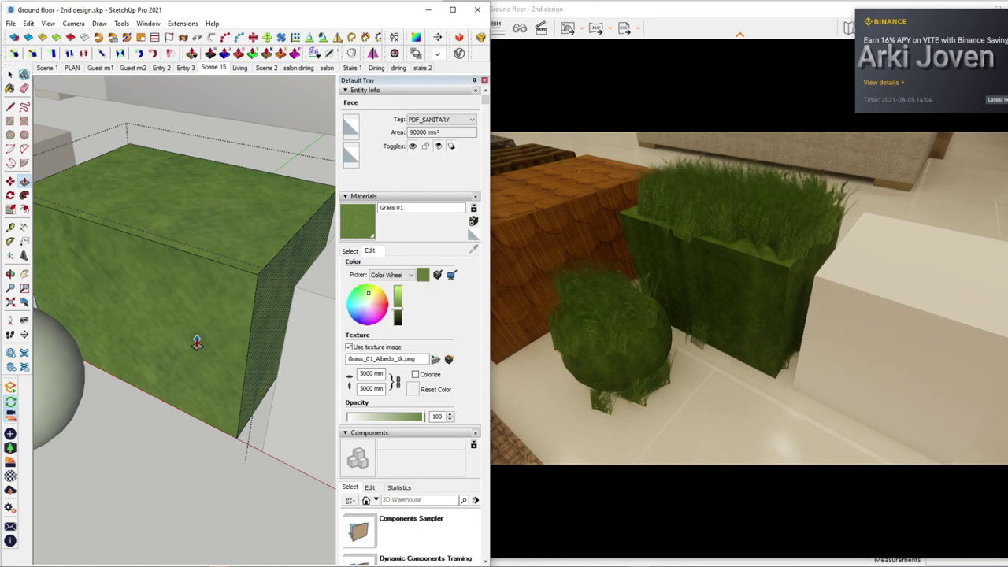
{"action": "key", "text": "p"}
{"action": "left_click_drag", "start_coordinate": [199, 337], "coordinate": [177, 384]}
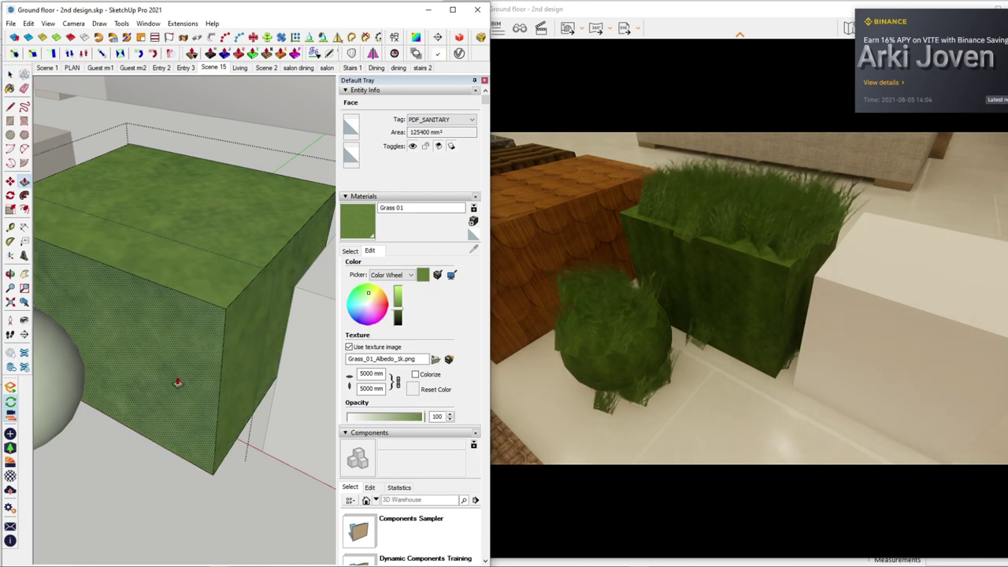
{"action": "key", "text": "space"}
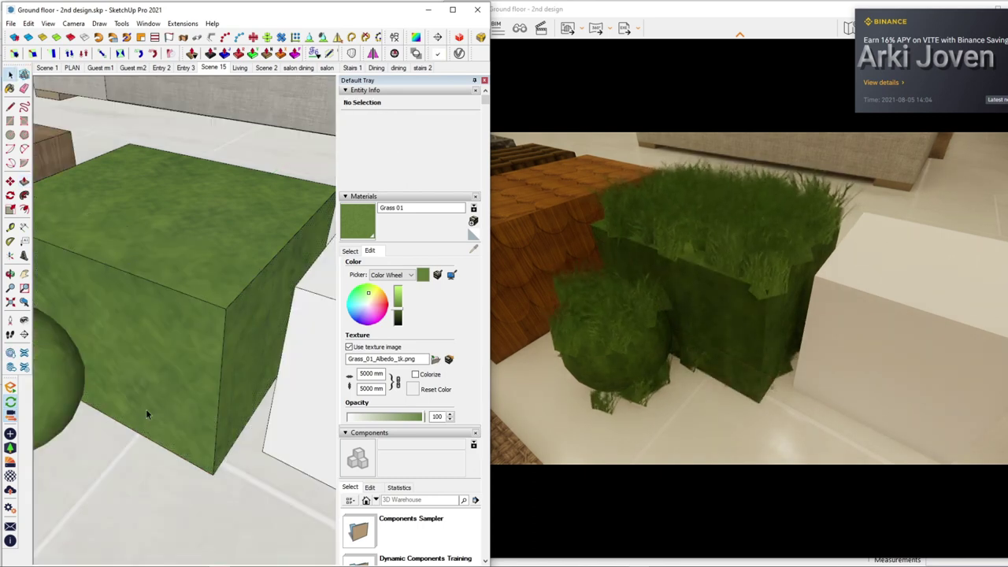
Step: Orbit and zoom around the grass box and sphere to review the Enscape grass blades
{"action": "mouse_move", "coordinate": [146, 409]}
{"action": "middle_mouse_down"}
{"action": "mouse_move", "coordinate": [268, 408]}
{"action": "mouse_move", "coordinate": [168, 405]}
{"action": "mouse_move", "coordinate": [259, 383]}
{"action": "mouse_move", "coordinate": [202, 386]}
{"action": "mouse_move", "coordinate": [258, 371]}
{"action": "mouse_move", "coordinate": [226, 387]}
{"action": "mouse_move", "coordinate": [135, 284]}
{"action": "mouse_move", "coordinate": [147, 259]}
{"action": "middle_mouse_up"}
{"action": "scroll", "coordinate": [144, 255], "scroll_direction": "up", "scroll_amount": 3}
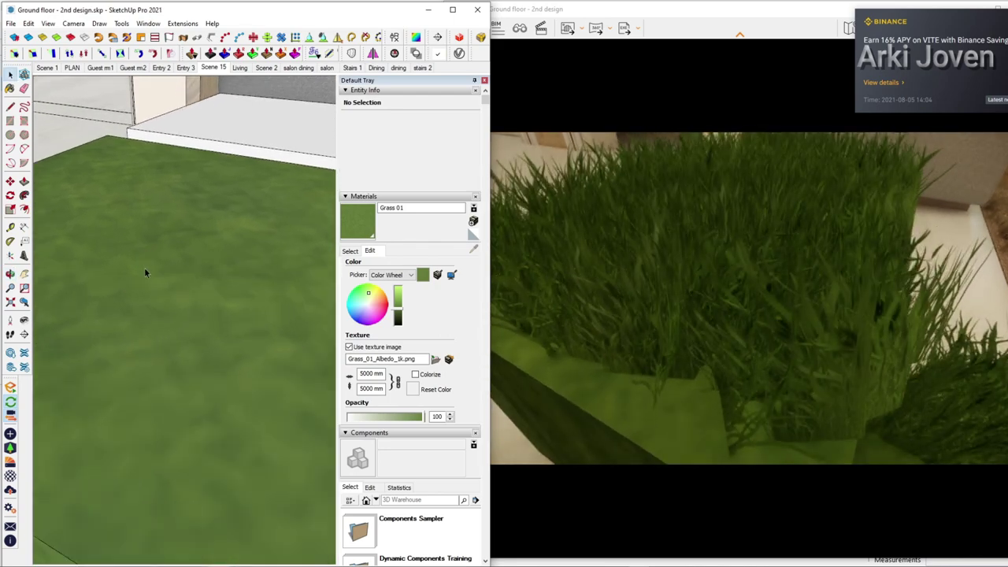
{"action": "mouse_move", "coordinate": [144, 267]}
{"action": "middle_mouse_down"}
{"action": "mouse_move", "coordinate": [168, 337]}
{"action": "mouse_move", "coordinate": [97, 360]}
{"action": "mouse_move", "coordinate": [175, 347]}
{"action": "mouse_move", "coordinate": [107, 341]}
{"action": "middle_mouse_up"}
{"action": "scroll", "coordinate": [176, 347], "scroll_direction": "down", "scroll_amount": 2}
{"action": "scroll", "coordinate": [175, 347], "scroll_direction": "down", "scroll_amount": 2}
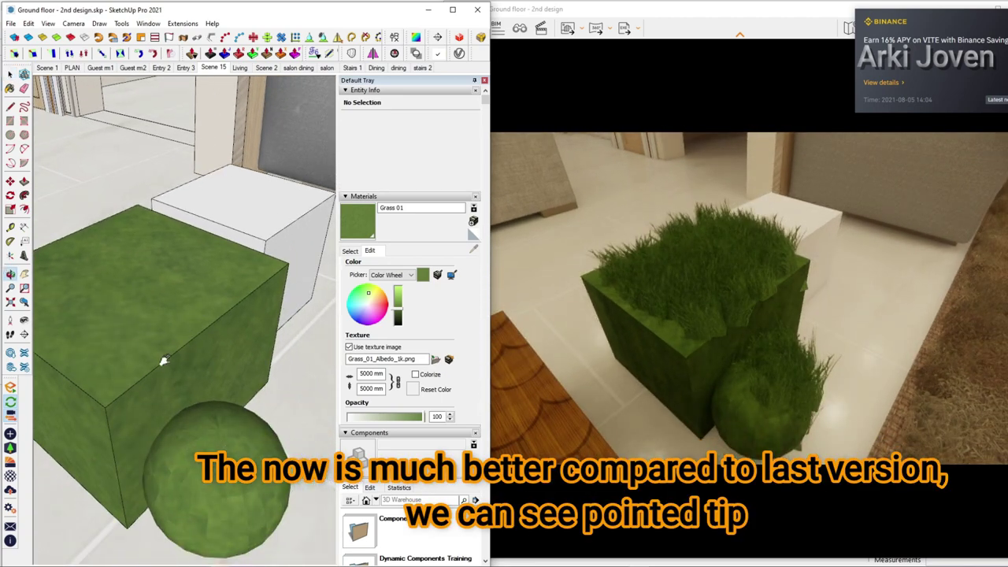
{"action": "mouse_move", "coordinate": [163, 360]}
{"action": "middle_mouse_down"}
{"action": "mouse_move", "coordinate": [118, 371]}
{"action": "mouse_move", "coordinate": [85, 432]}
{"action": "middle_mouse_up"}
Step: Copy the grass sphere and place the copy beside the white cube
{"action": "key", "text": "m"}
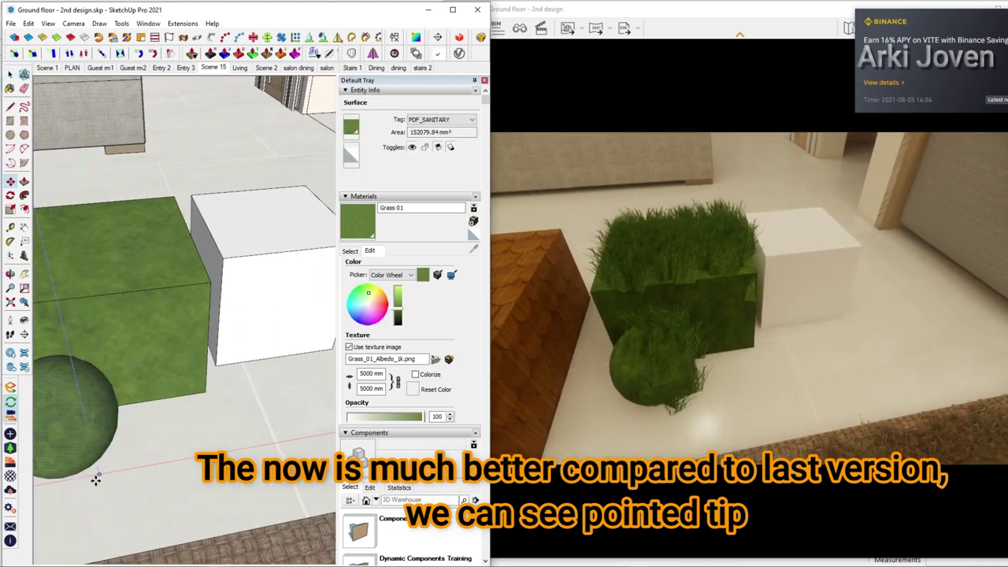
{"action": "left_click", "coordinate": [95, 480], "text": "ctrl"}
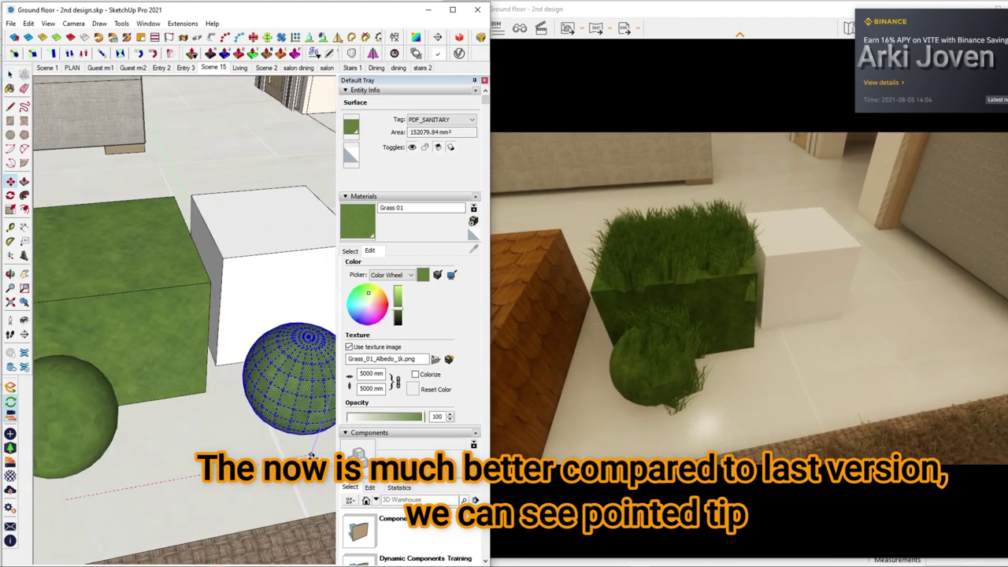
{"action": "left_click", "coordinate": [317, 451]}
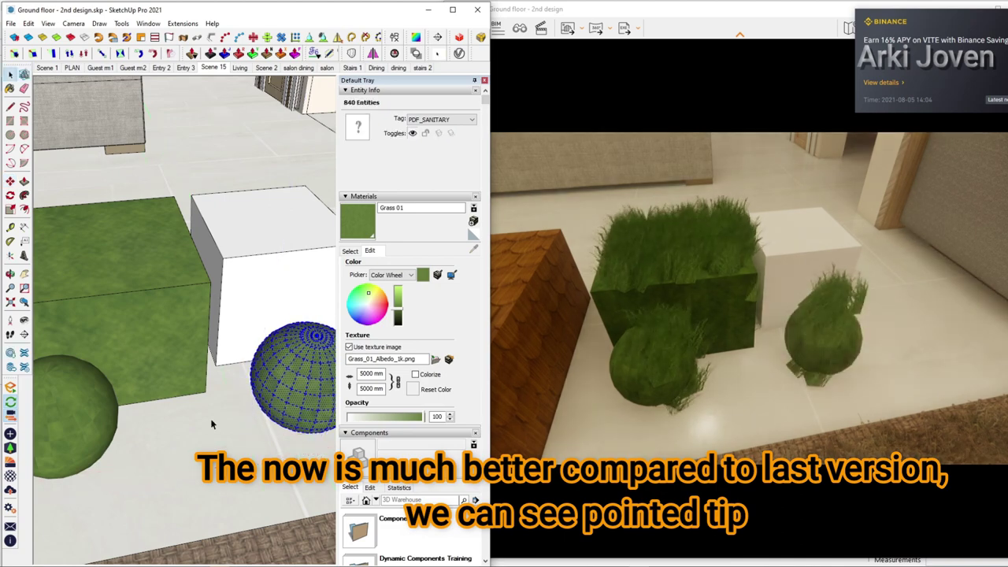
{"action": "mouse_move", "coordinate": [318, 450]}
{"action": "middle_mouse_down"}
{"action": "mouse_move", "coordinate": [116, 407]}
{"action": "mouse_move", "coordinate": [189, 441]}
{"action": "middle_mouse_up"}
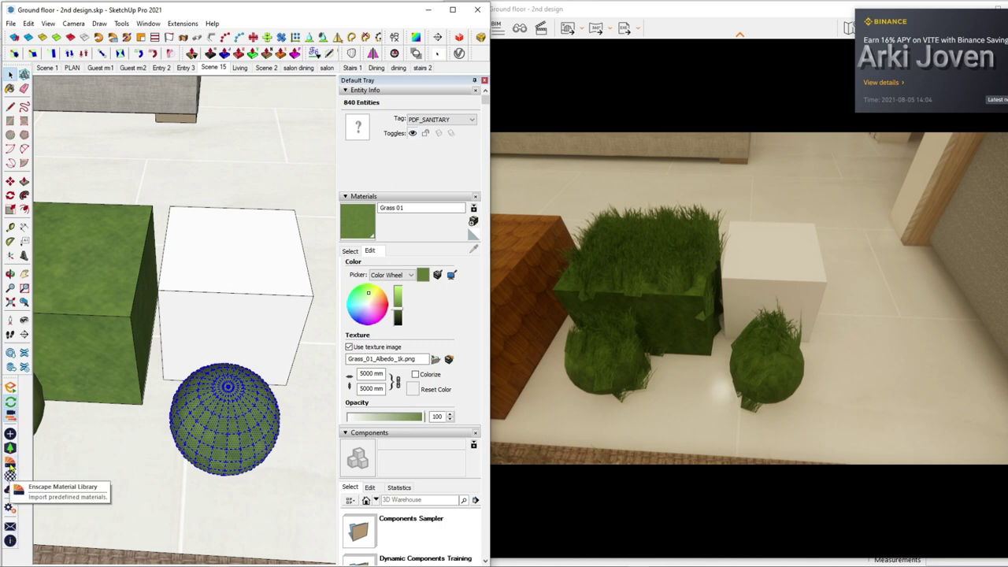
{"action": "left_click", "coordinate": [10, 467]}
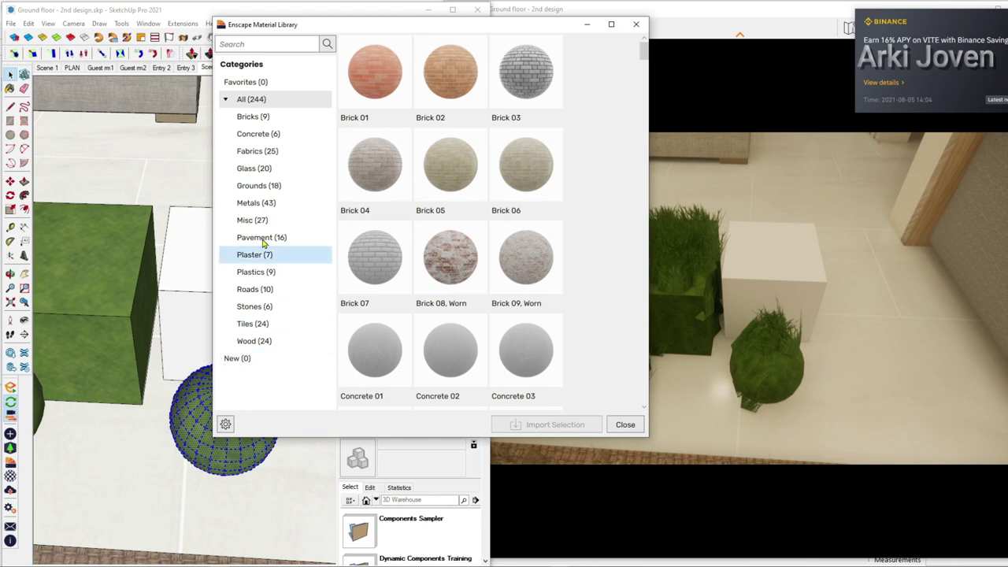
Step: Find Carpet 05 among the Enscape Fabrics materials and open its Enscape settings
{"action": "left_click", "coordinate": [257, 151]}
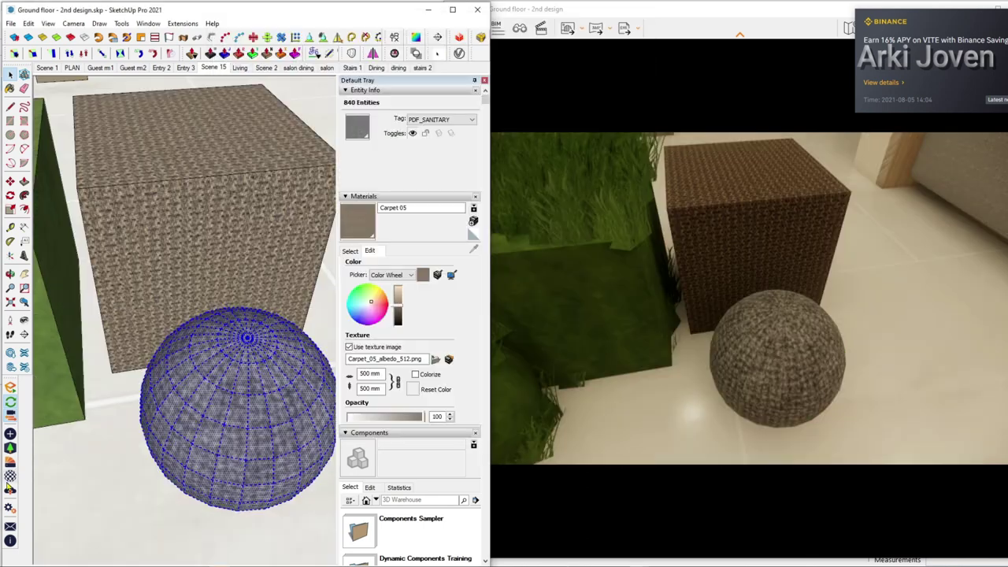
{"action": "left_click", "coordinate": [10, 487]}
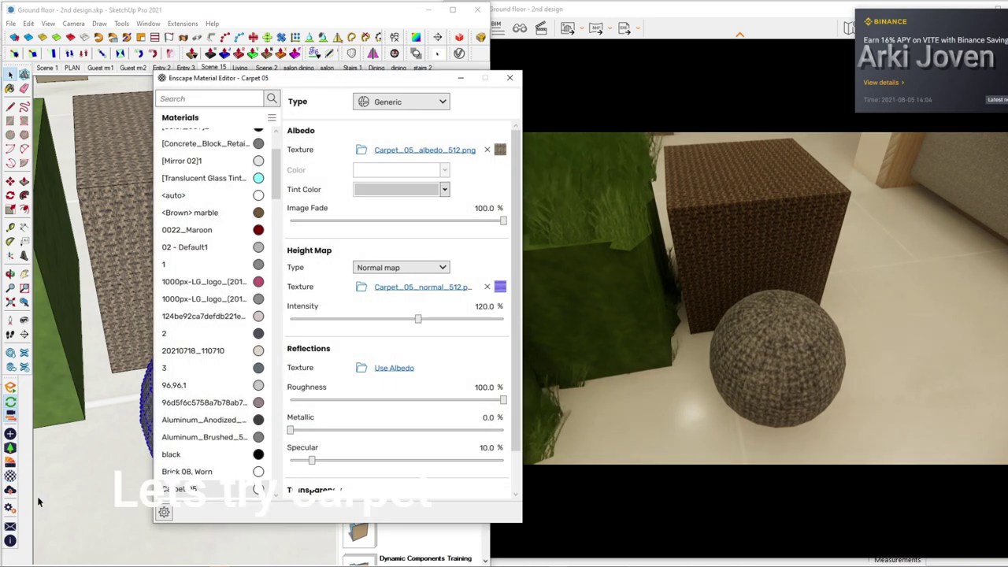
Step: Change Carpet 05's Enscape type from Generic to Carpet, then view its fibres from above
{"action": "left_click", "coordinate": [432, 103]}
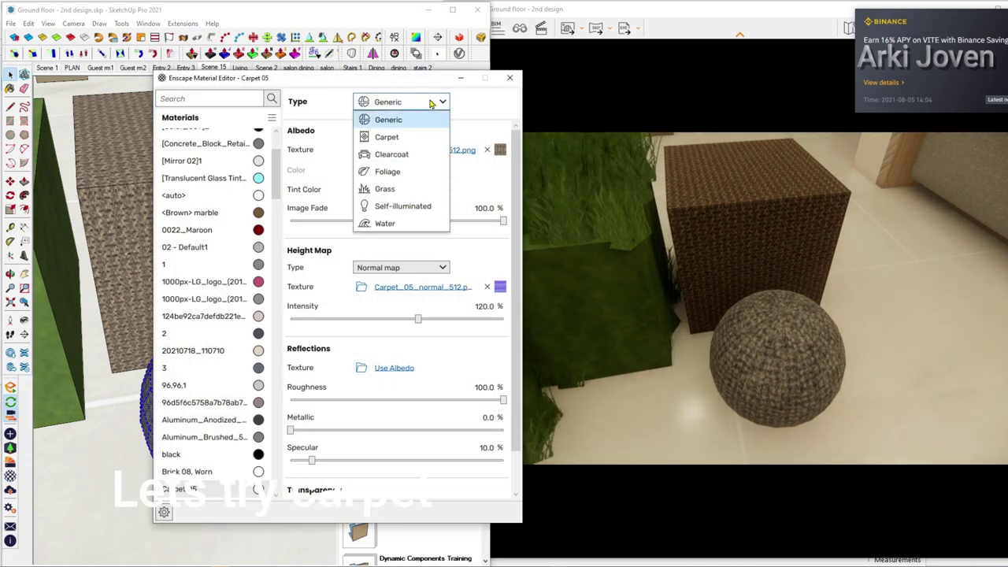
{"action": "left_click", "coordinate": [415, 142]}
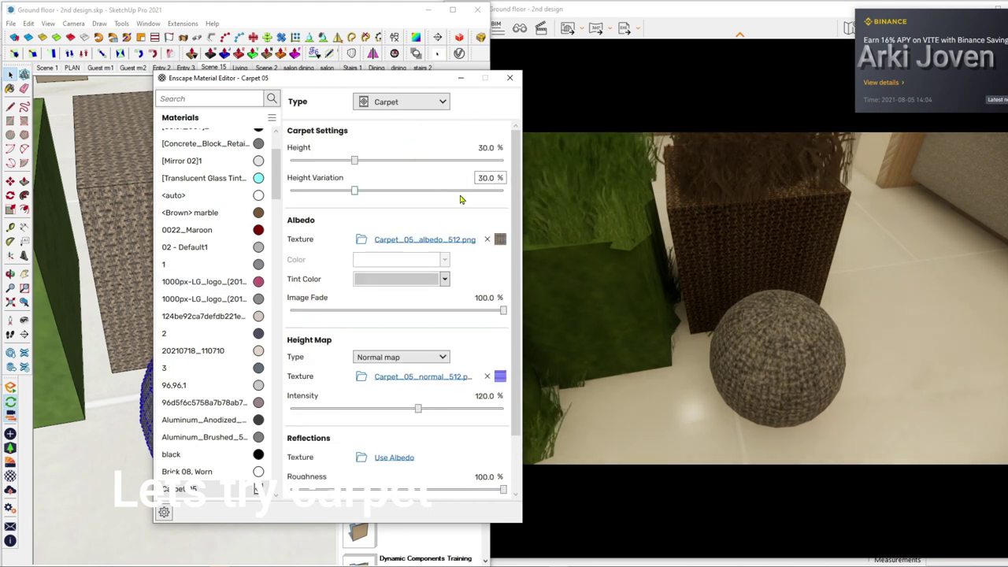
{"action": "scroll", "coordinate": [96, 293], "scroll_direction": "up", "scroll_amount": 4}
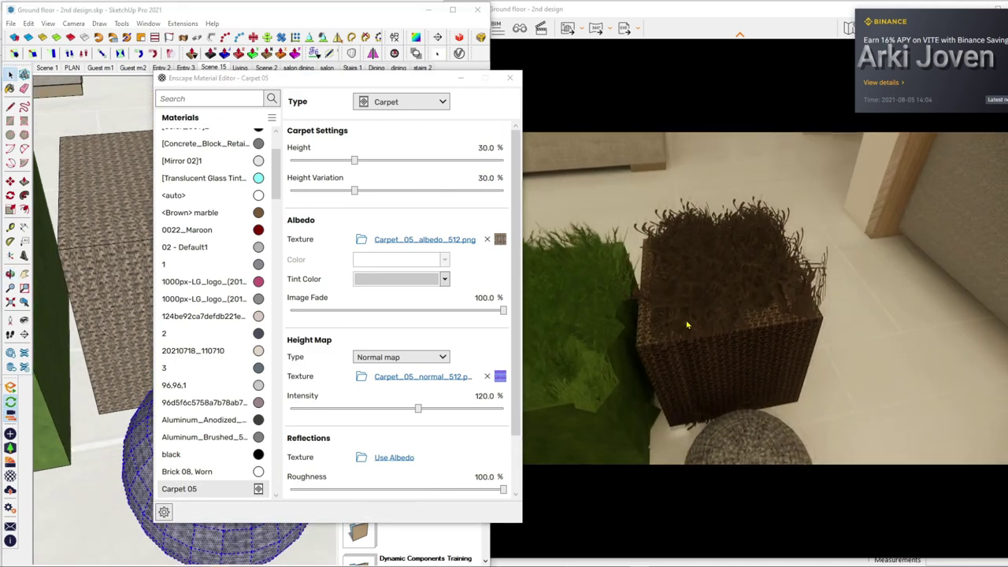
{"action": "left_click_drag", "start_coordinate": [689, 321], "coordinate": [866, 313]}
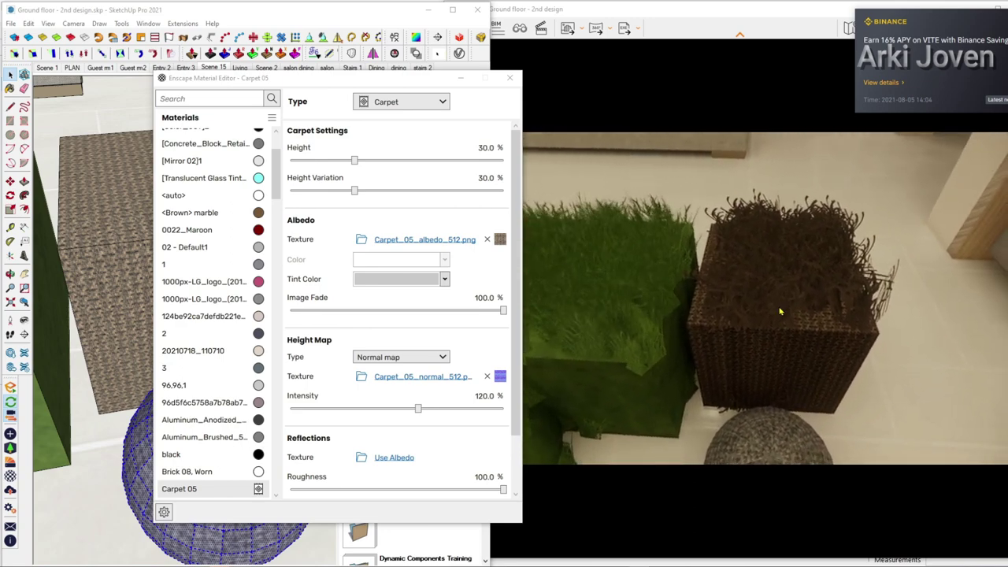
{"action": "mouse_move", "coordinate": [866, 313]}
{"action": "left_mouse_down"}
{"action": "mouse_move", "coordinate": [762, 309]}
{"action": "mouse_move", "coordinate": [822, 292]}
{"action": "mouse_move", "coordinate": [732, 437]}
{"action": "mouse_move", "coordinate": [839, 357]}
{"action": "left_mouse_up"}
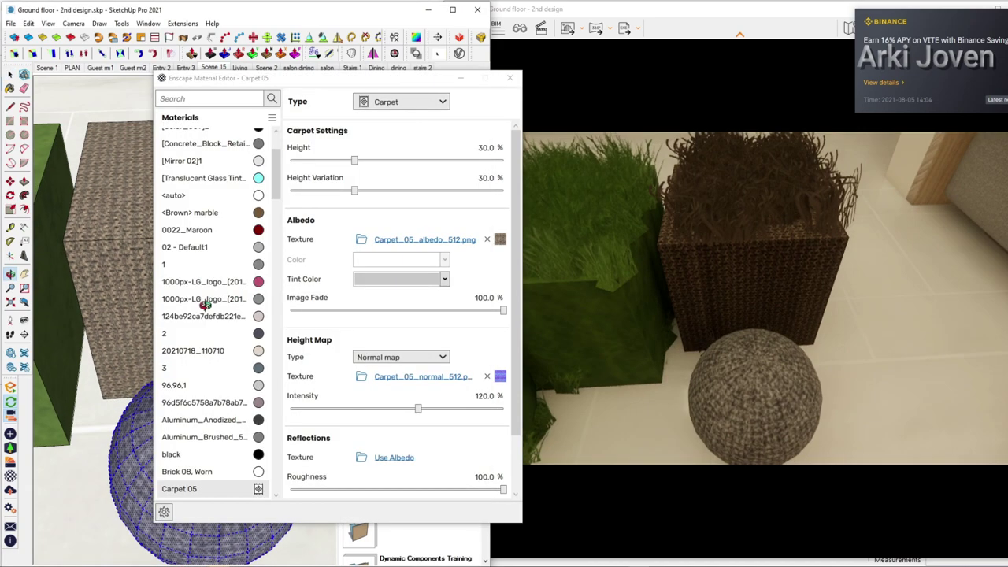
Step: Move the material editor aside and Push/Pull the carpet cube's side face out to widen it
{"action": "left_click_drag", "start_coordinate": [385, 85], "coordinate": [747, 82]}
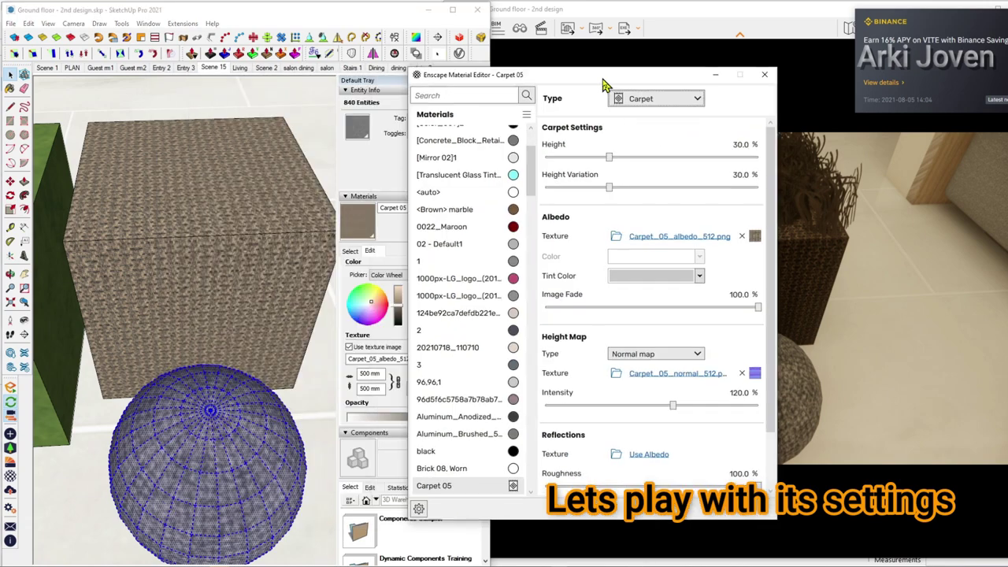
{"action": "scroll", "coordinate": [249, 291], "scroll_direction": "down", "scroll_amount": 2}
{"action": "scroll", "coordinate": [249, 292], "scroll_direction": "down", "scroll_amount": 2}
{"action": "key", "text": "space"}
{"action": "left_click", "coordinate": [250, 294]}
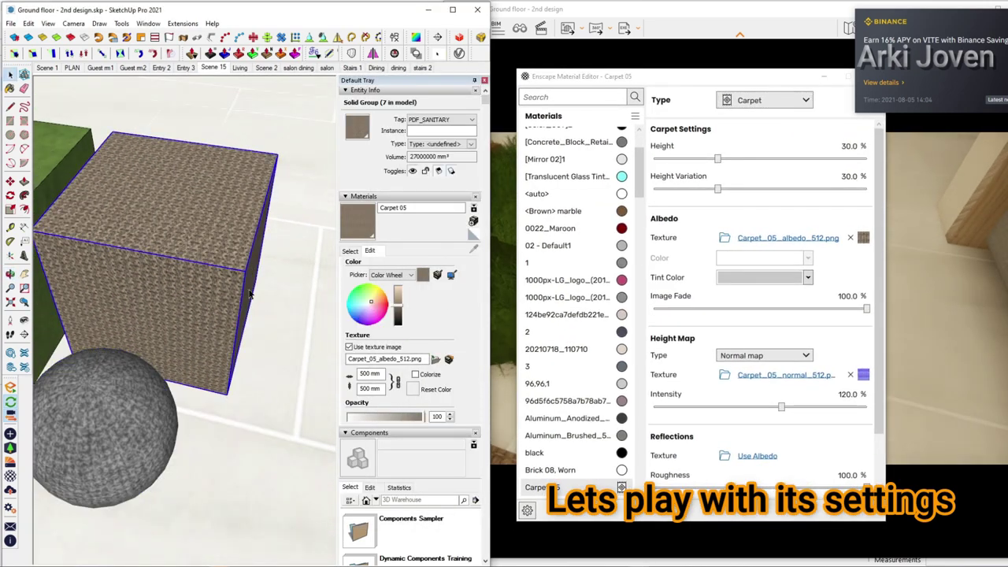
{"action": "triple_click", "coordinate": [249, 293]}
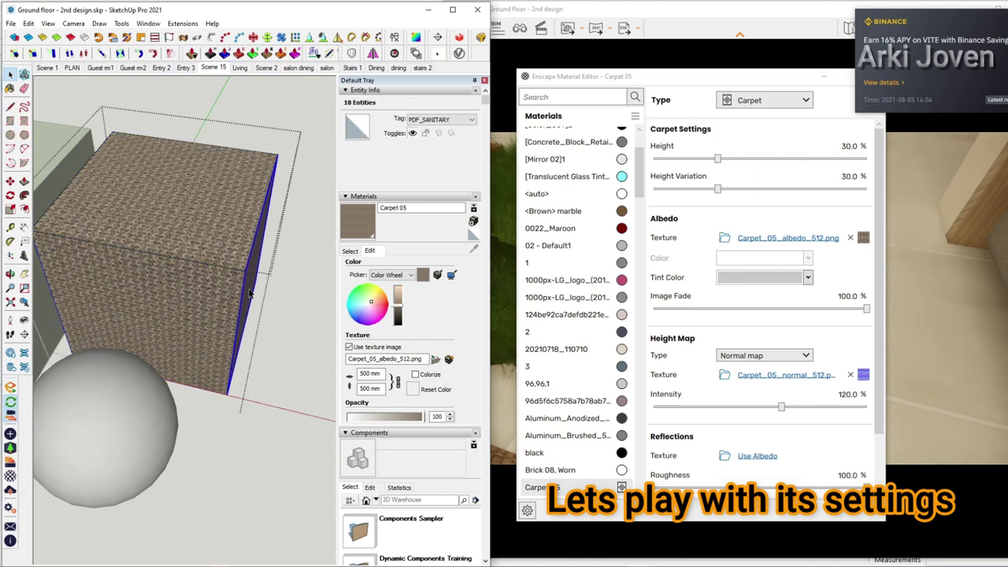
{"action": "key", "text": "p"}
{"action": "left_click_drag", "start_coordinate": [249, 293], "coordinate": [245, 402]}
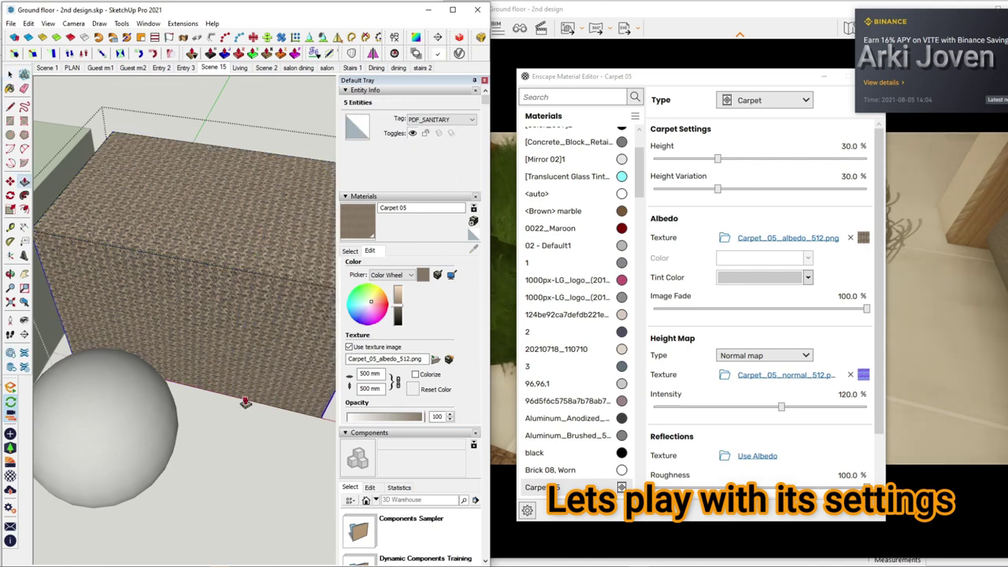
Step: Move the carpet sphere down-left out of the way
{"action": "left_click", "coordinate": [133, 441]}
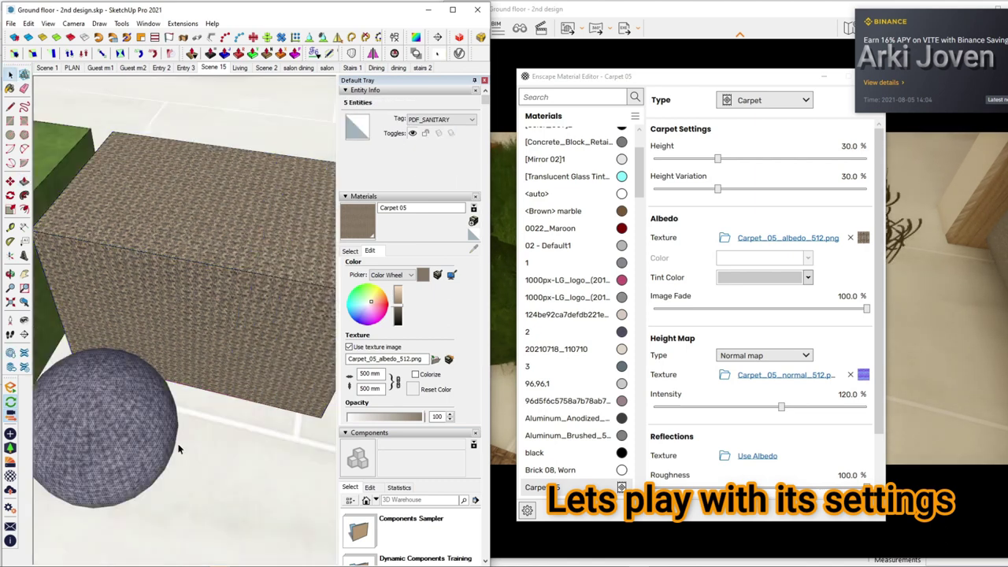
{"action": "key", "text": "m"}
{"action": "left_click_drag", "start_coordinate": [204, 468], "coordinate": [180, 554]}
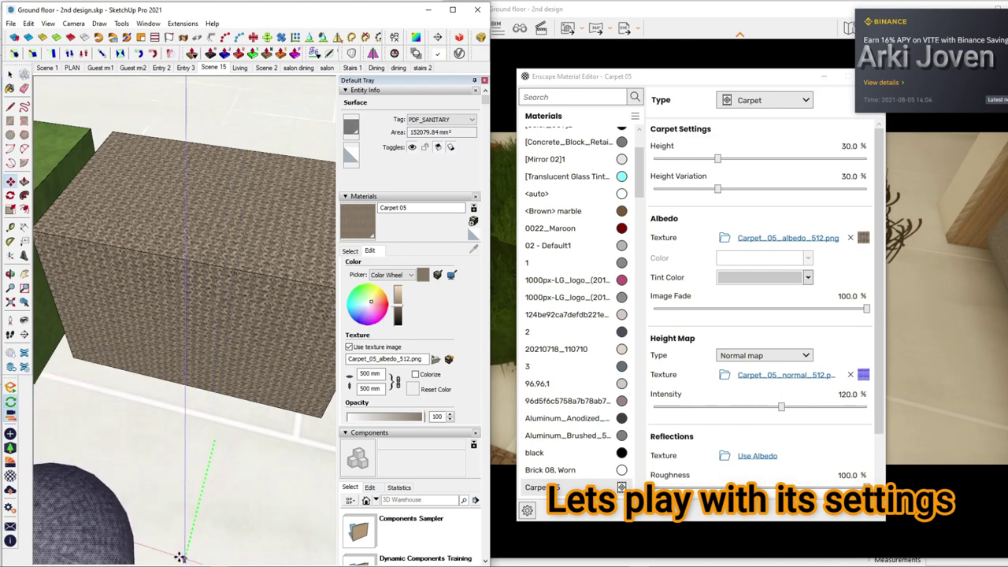
Step: Inside the carpet box group, push its front face out toward the viewer
{"action": "key", "text": "space"}
{"action": "left_click", "coordinate": [227, 353]}
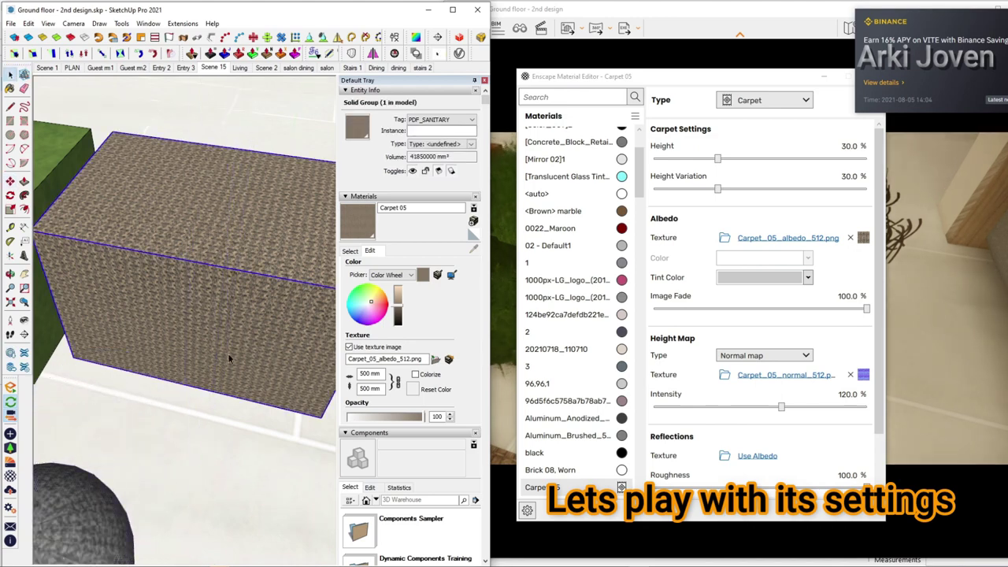
{"action": "double_click", "coordinate": [228, 353]}
{"action": "key", "text": "m"}
{"action": "left_click_drag", "start_coordinate": [235, 370], "coordinate": [228, 382]}
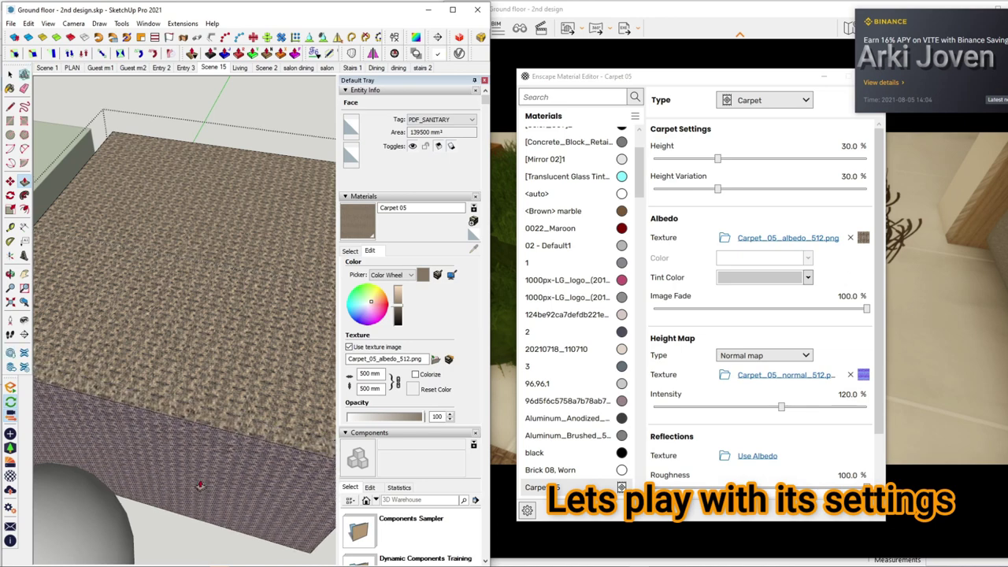
Step: Test Carpet 05's Height and Height Variation sliders, ending at 0.5% and 0.0%, then close the editor
{"action": "left_click_drag", "start_coordinate": [773, 82], "coordinate": [318, 64]}
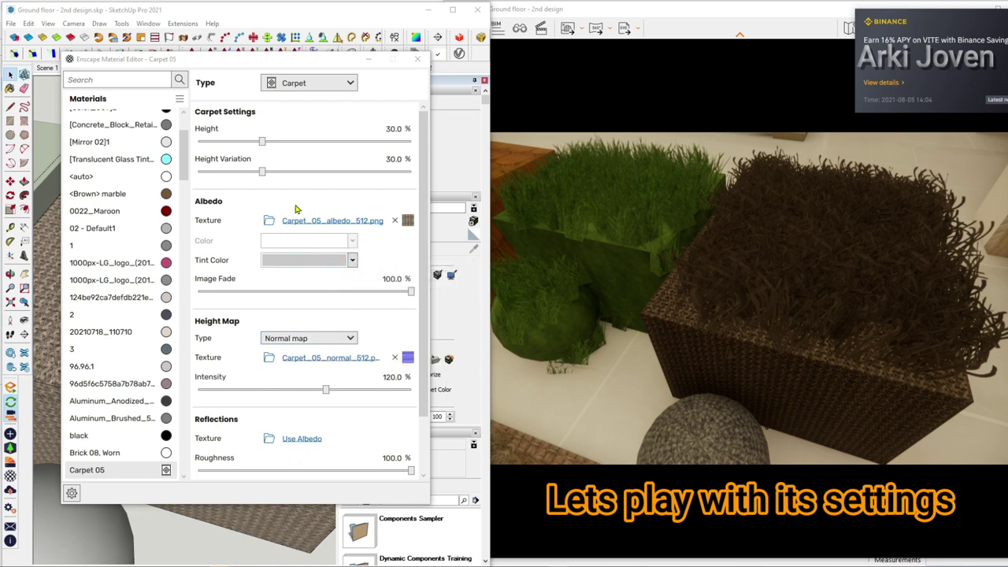
{"action": "left_click_drag", "start_coordinate": [265, 176], "coordinate": [331, 182]}
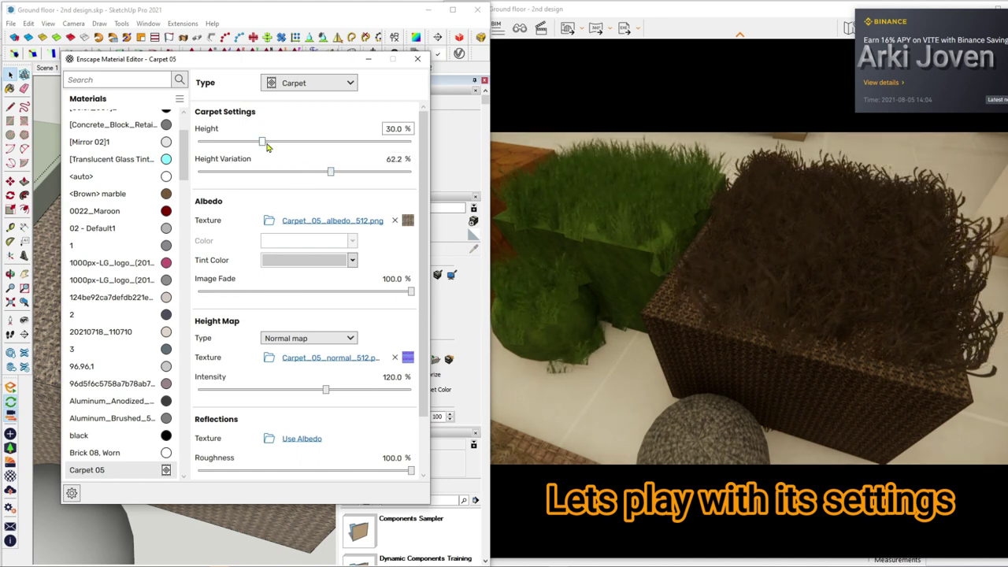
{"action": "left_click_drag", "start_coordinate": [262, 142], "coordinate": [342, 144]}
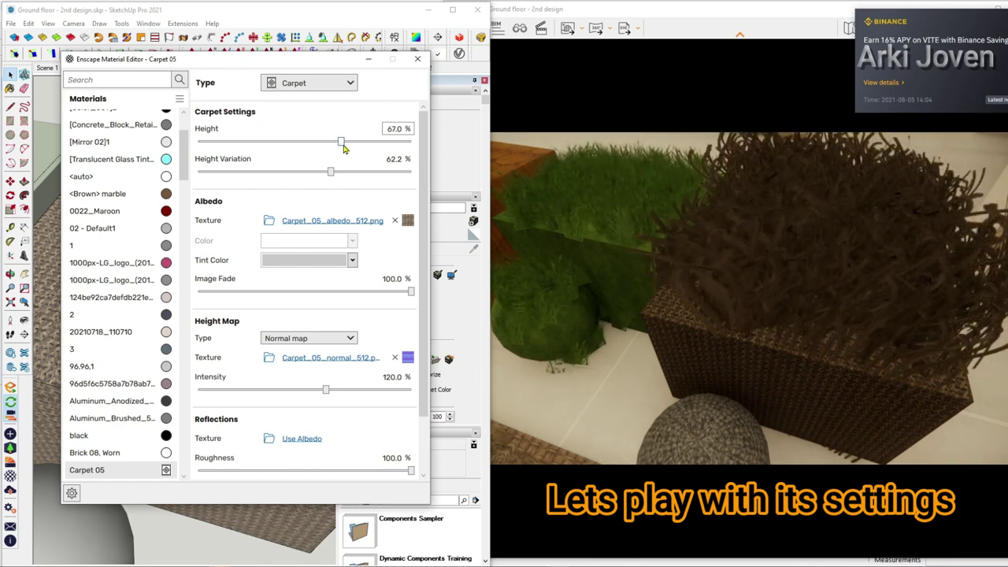
{"action": "left_click_drag", "start_coordinate": [347, 149], "coordinate": [370, 145]}
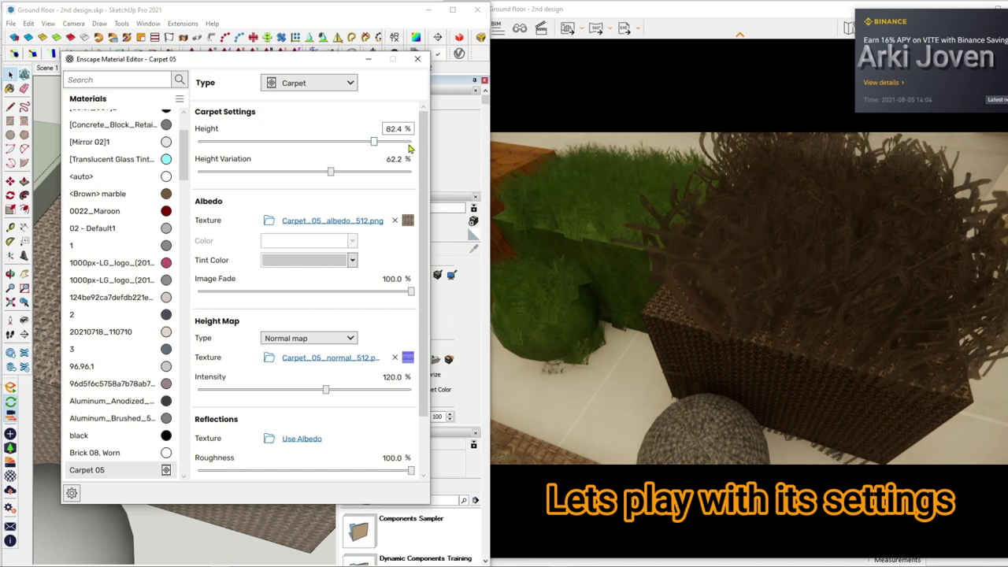
{"action": "left_click_drag", "start_coordinate": [373, 146], "coordinate": [411, 147]}
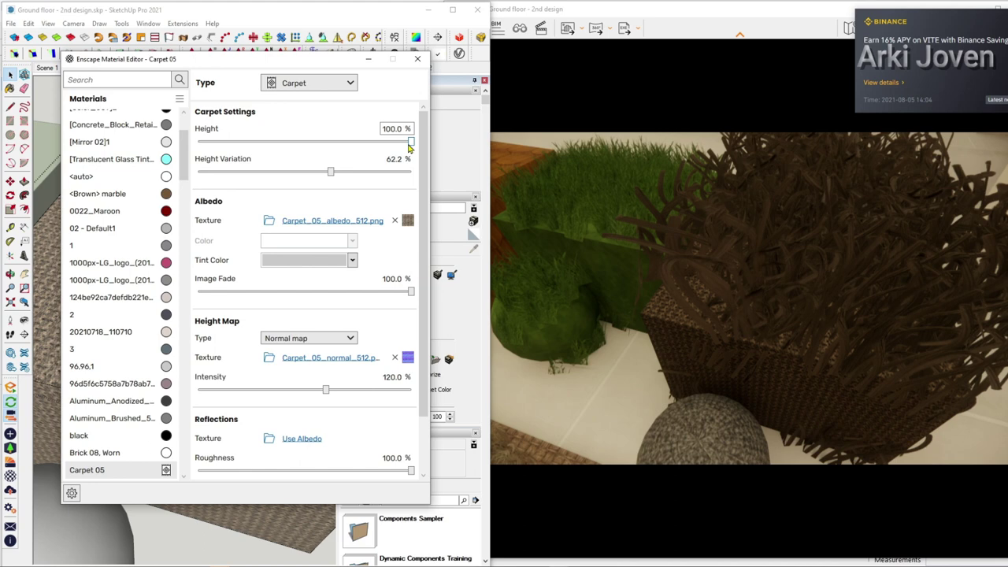
{"action": "left_click_drag", "start_coordinate": [410, 143], "coordinate": [198, 143]}
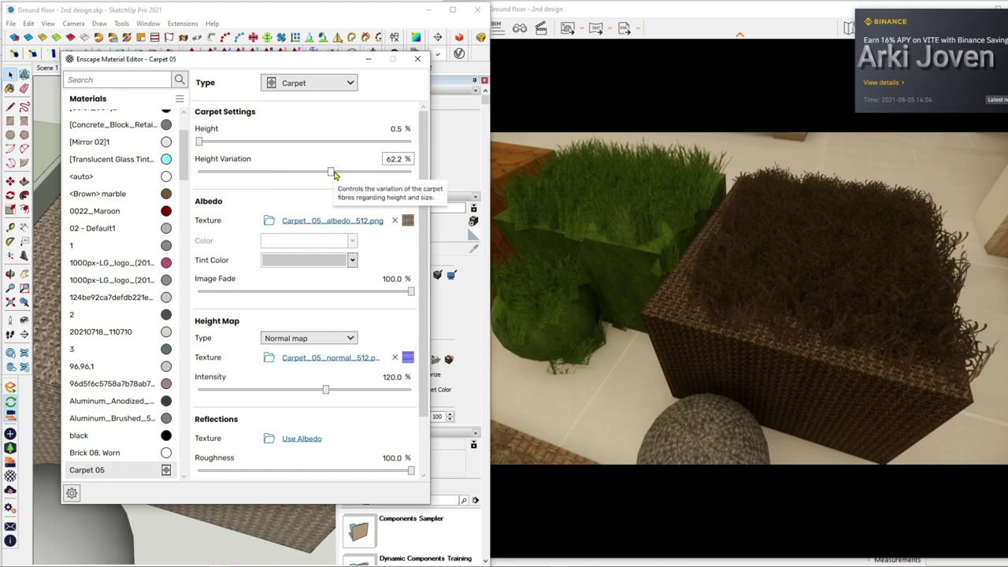
{"action": "left_click_drag", "start_coordinate": [335, 175], "coordinate": [167, 178]}
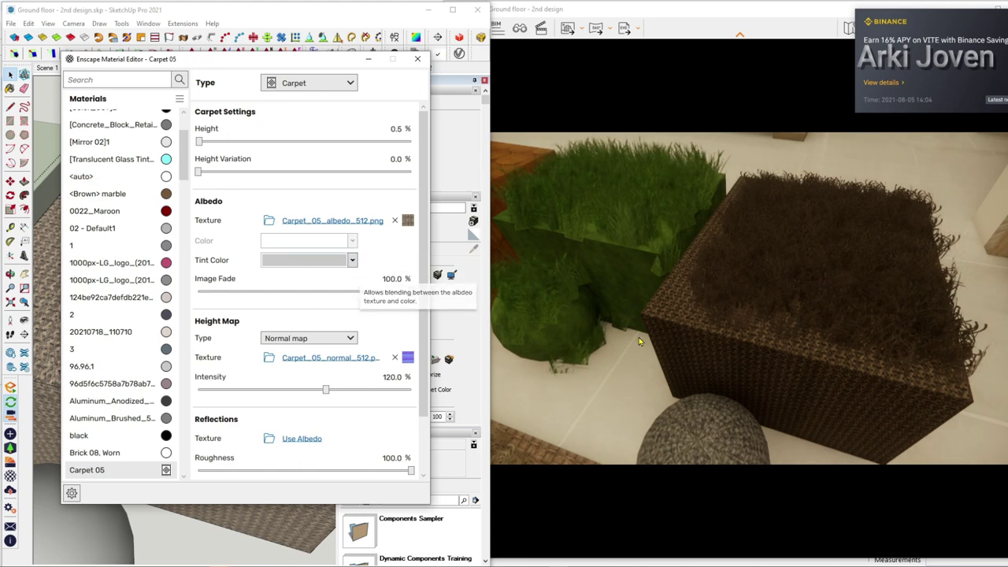
{"action": "left_click_drag", "start_coordinate": [690, 348], "coordinate": [733, 343]}
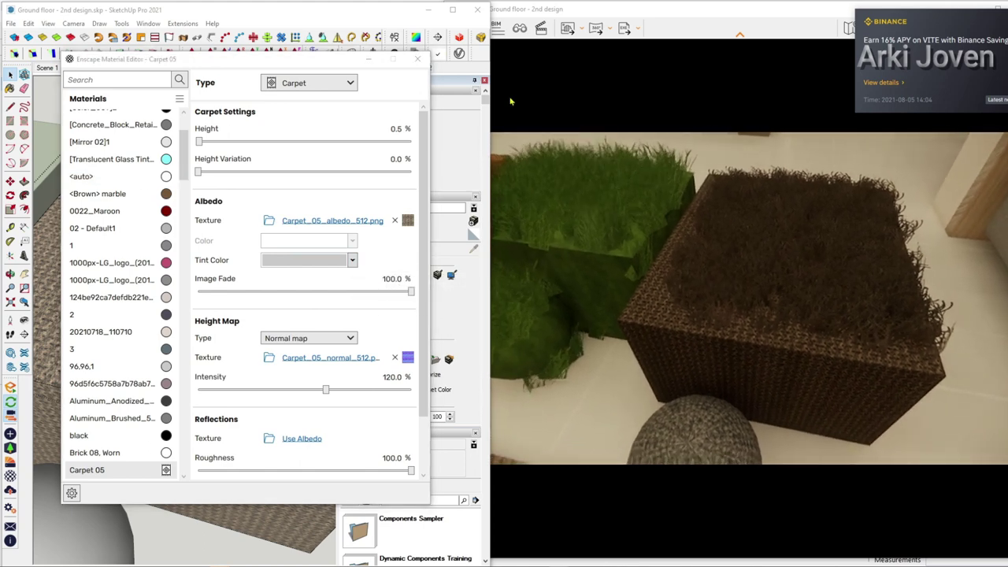
{"action": "left_click", "coordinate": [417, 61]}
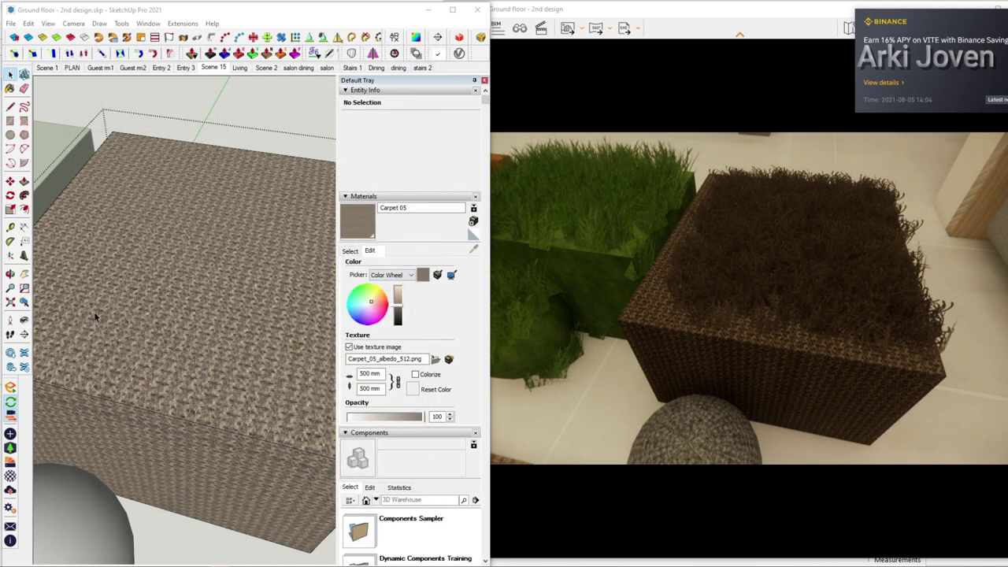
Step: Raise Grass 01's Enscape grass Height from 30% to 100%, then close its material editor
{"action": "middle_click_drag", "start_coordinate": [94, 317], "coordinate": [103, 256]}
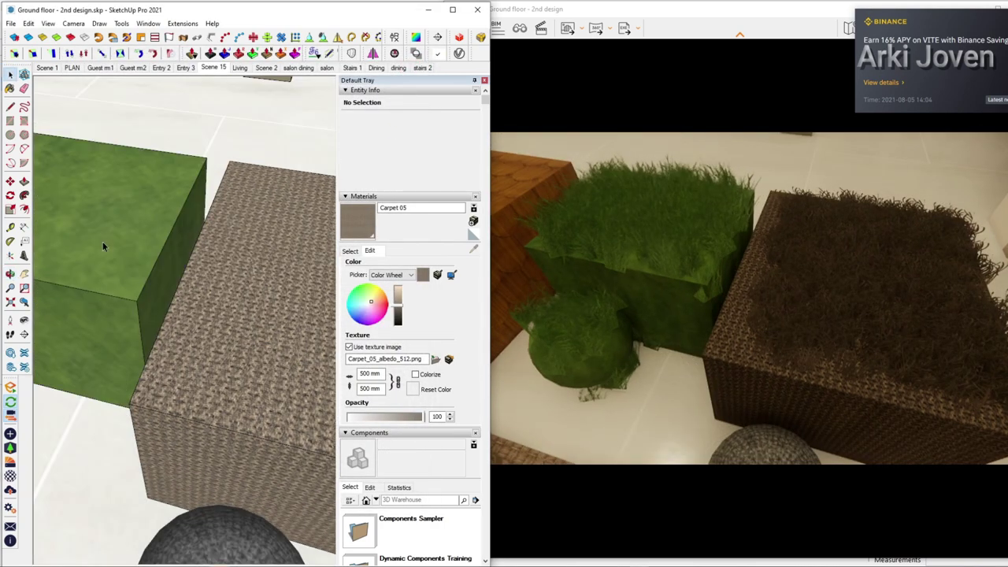
{"action": "key", "text": "b"}
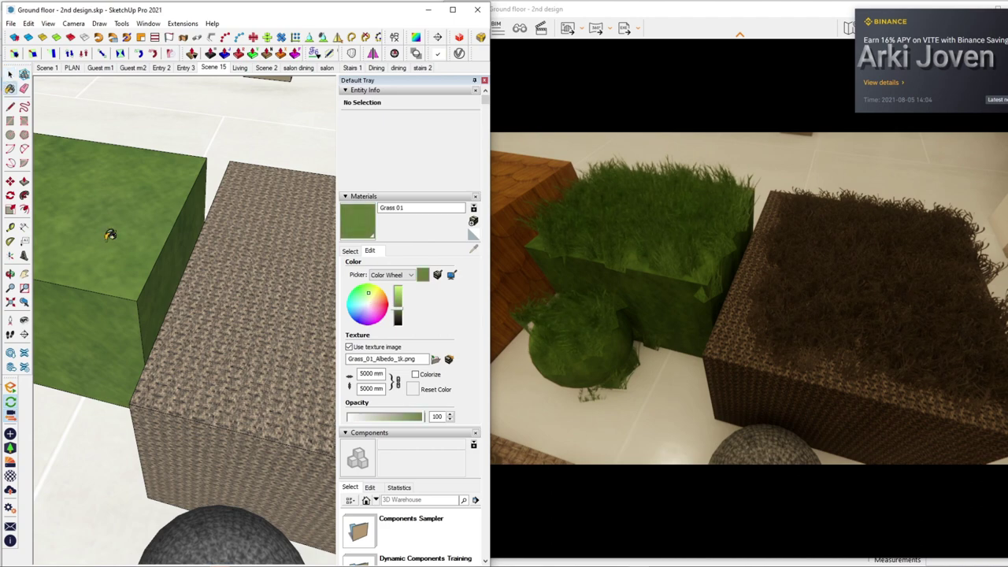
{"action": "left_click", "coordinate": [10, 476]}
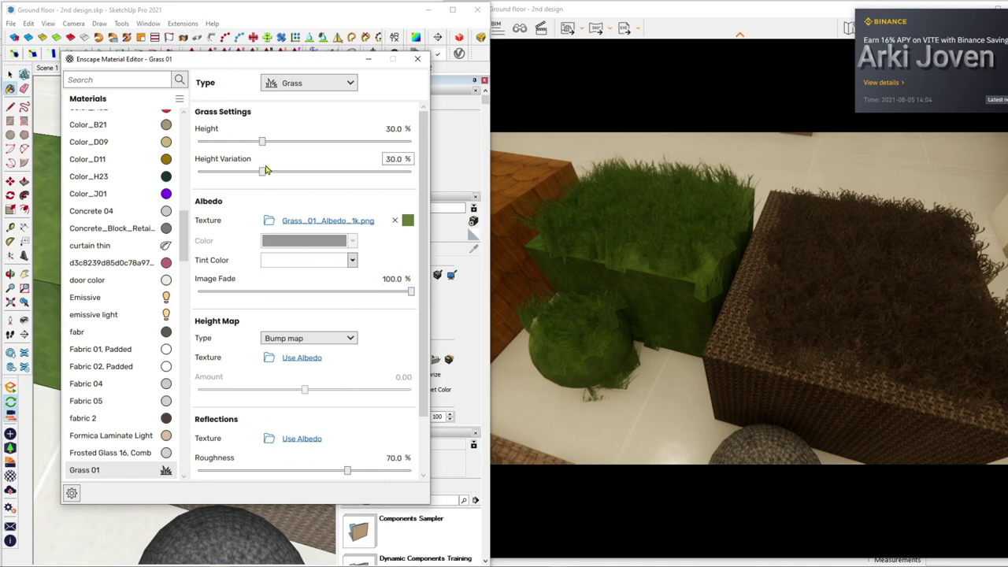
{"action": "left_click_drag", "start_coordinate": [262, 143], "coordinate": [289, 146]}
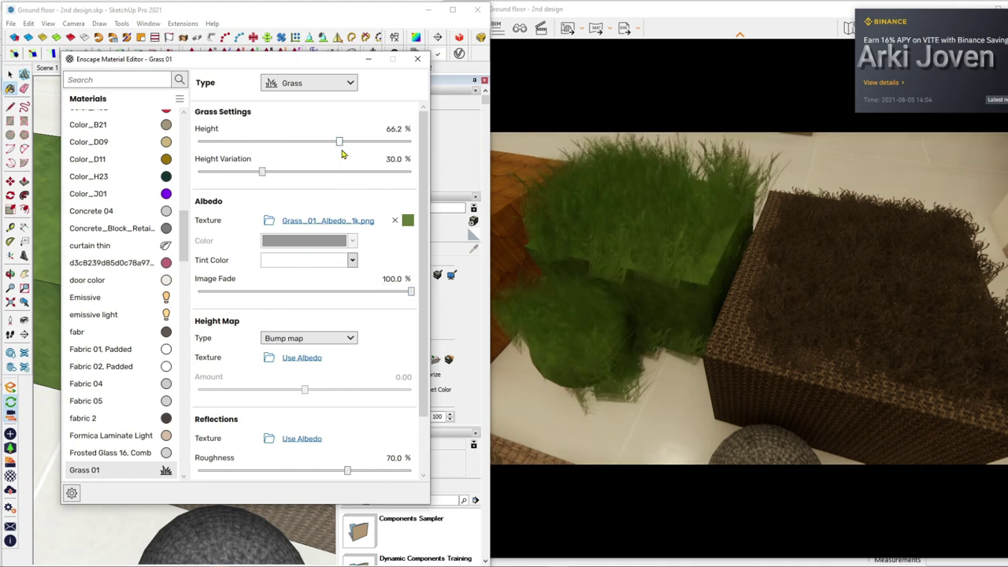
{"action": "left_click_drag", "start_coordinate": [290, 146], "coordinate": [466, 164]}
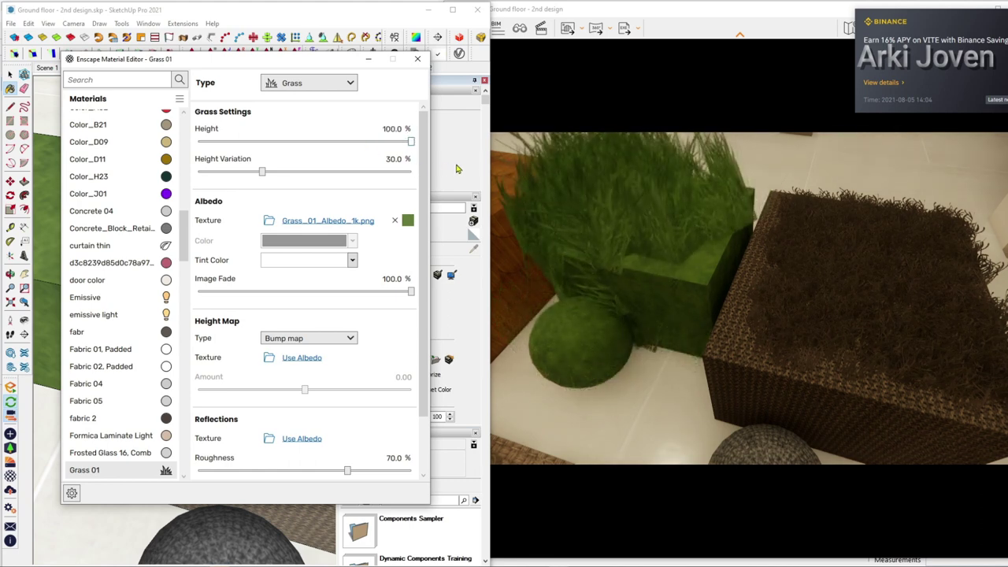
{"action": "scroll", "coordinate": [622, 280], "scroll_direction": "down", "scroll_amount": 5}
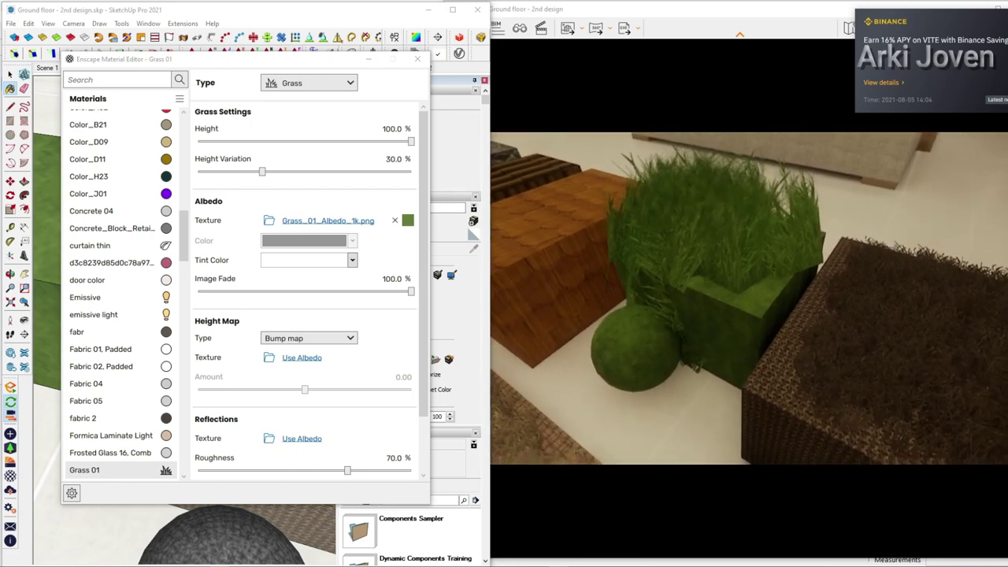
{"action": "left_click", "coordinate": [418, 61]}
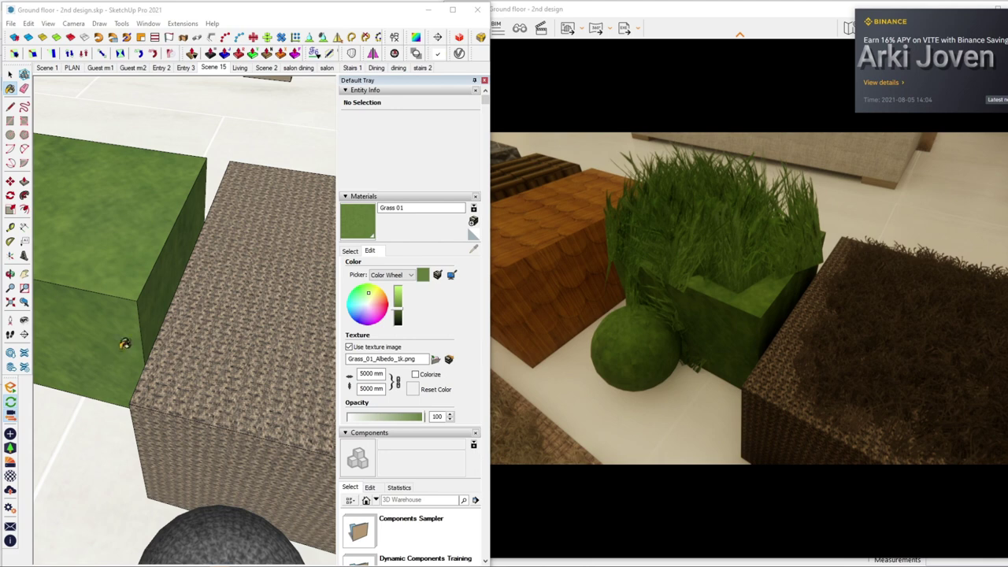
Step: Inside the grass box group, move all its geometry down-left toward the viewer
{"action": "left_click", "coordinate": [12, 90]}
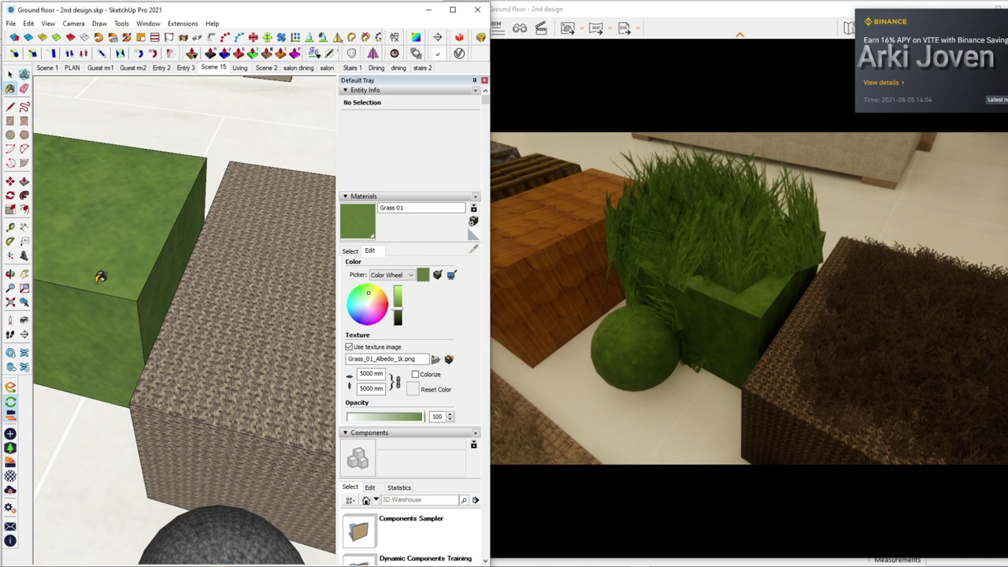
{"action": "left_click", "coordinate": [96, 319]}
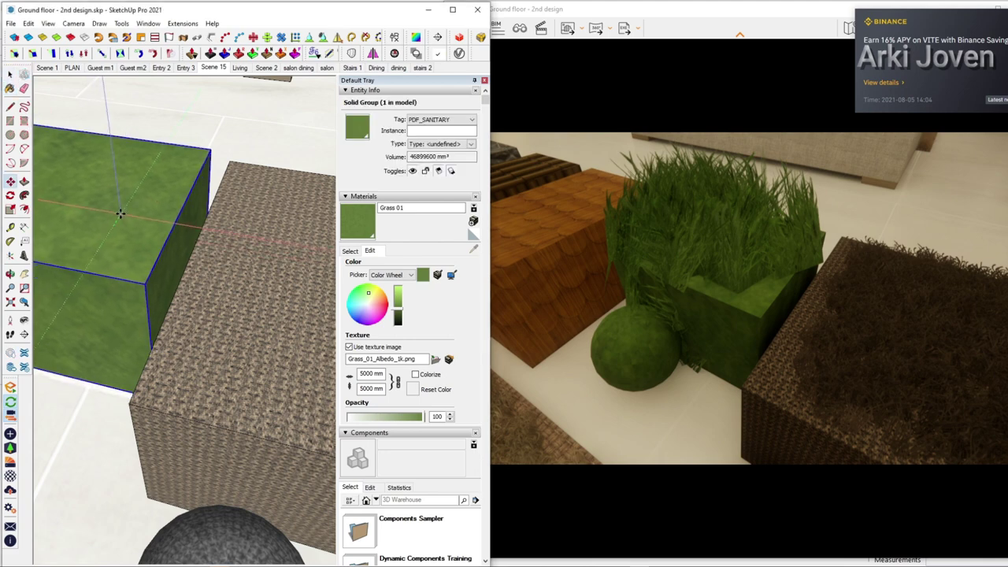
{"action": "left_click_drag", "start_coordinate": [113, 226], "coordinate": [184, 128]}
{"action": "key", "text": "space"}
{"action": "double_click", "coordinate": [164, 181]}
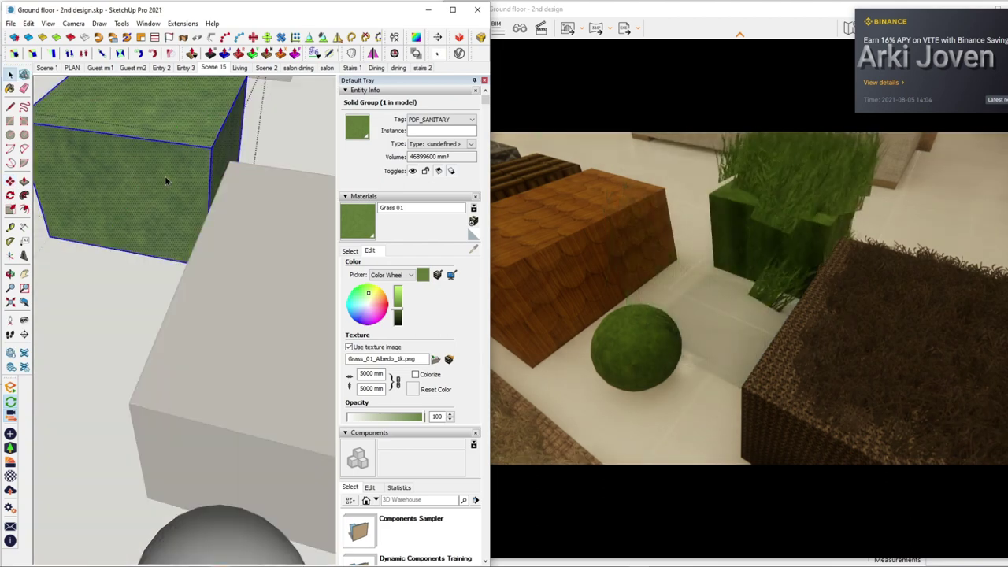
{"action": "key", "text": "ctrl+a"}
{"action": "key", "text": "m"}
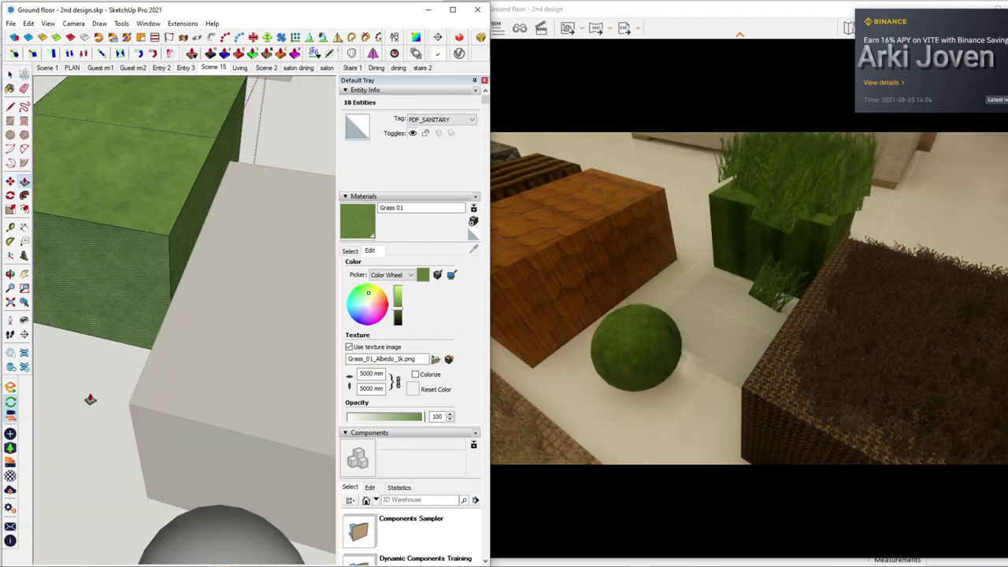
{"action": "left_click", "coordinate": [158, 453]}
{"action": "key", "text": "space"}
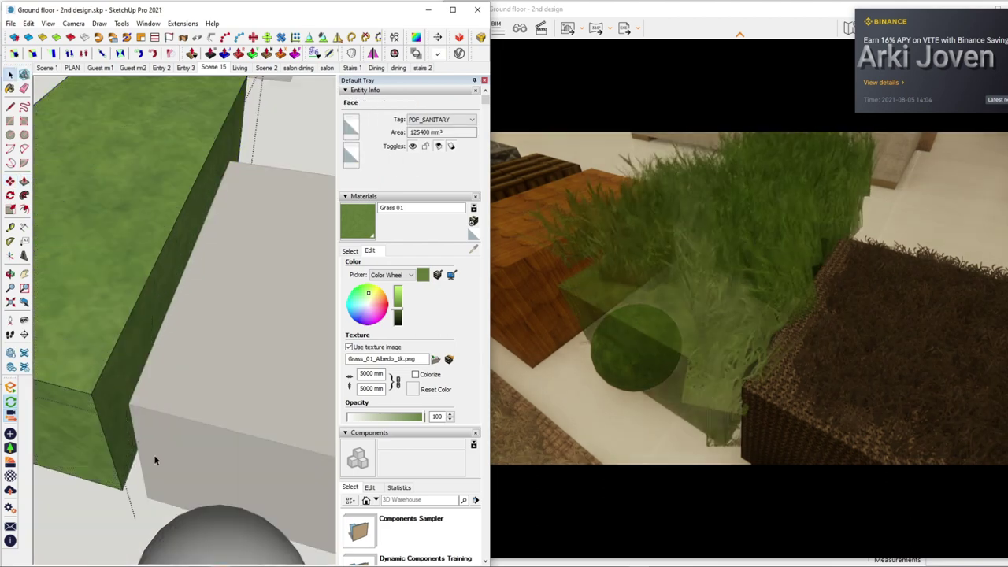
{"action": "key", "text": "Escape"}
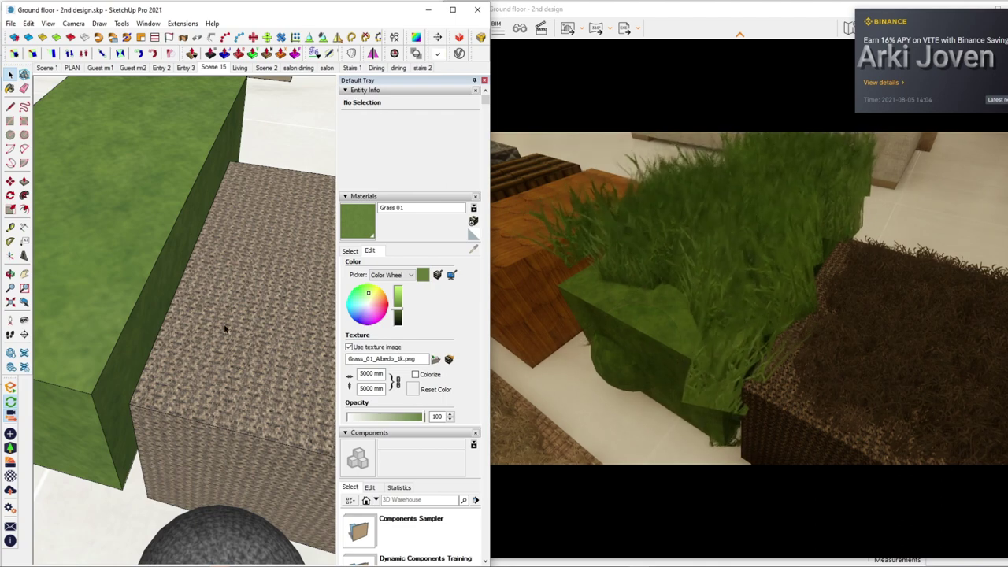
Step: Try moving the carpet box to a new spot, undo the move, and orbit the render
{"action": "scroll", "coordinate": [223, 315], "scroll_direction": "up", "scroll_amount": 1}
{"action": "scroll", "coordinate": [221, 298], "scroll_direction": "up", "scroll_amount": 1}
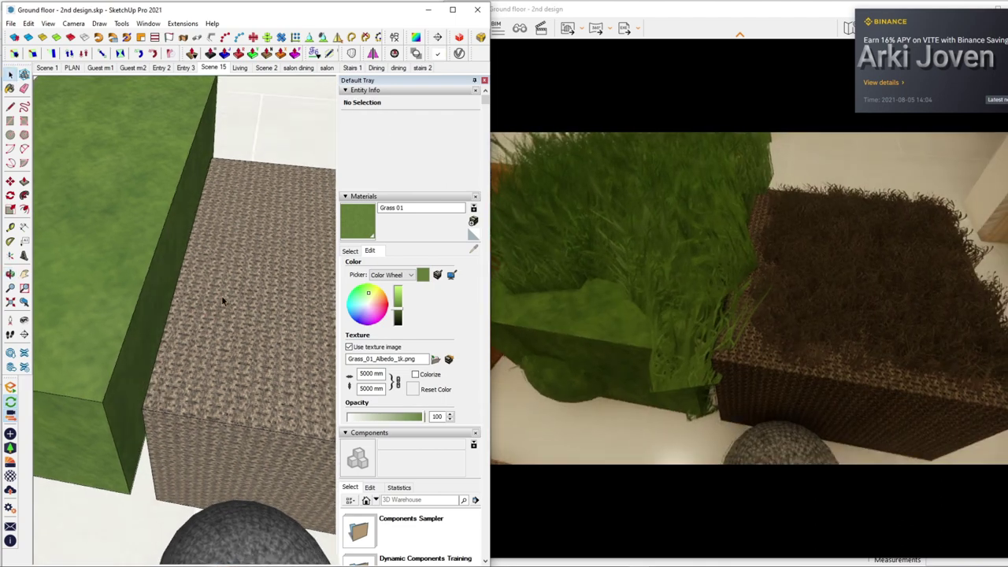
{"action": "mouse_move", "coordinate": [221, 295]}
{"action": "middle_mouse_down"}
{"action": "mouse_move", "coordinate": [196, 352]}
{"action": "mouse_move", "coordinate": [201, 364]}
{"action": "mouse_move", "coordinate": [169, 362]}
{"action": "mouse_move", "coordinate": [206, 274]}
{"action": "mouse_move", "coordinate": [229, 272]}
{"action": "middle_mouse_up"}
{"action": "left_click", "coordinate": [217, 367]}
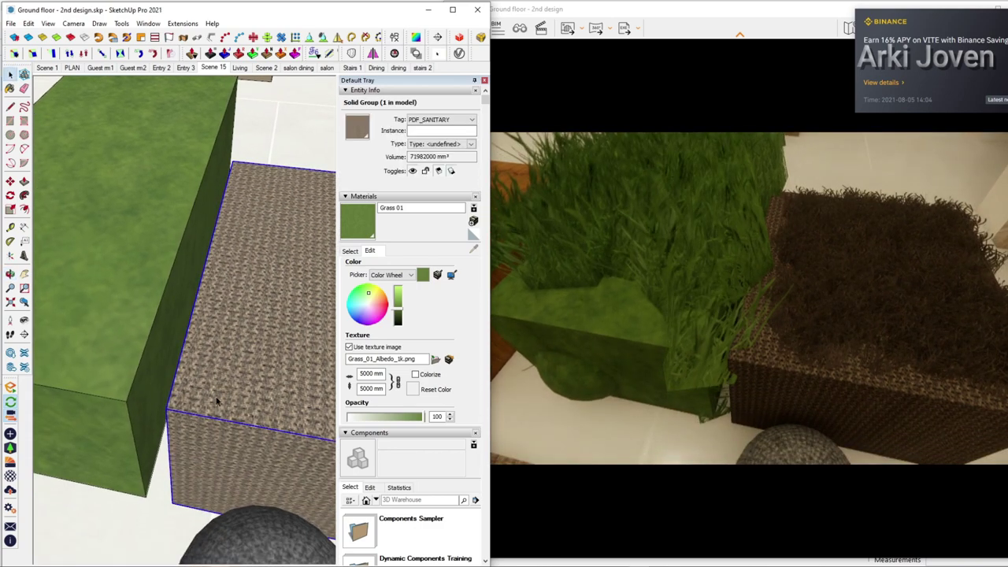
{"action": "key", "text": "m"}
{"action": "left_click", "coordinate": [184, 411]}
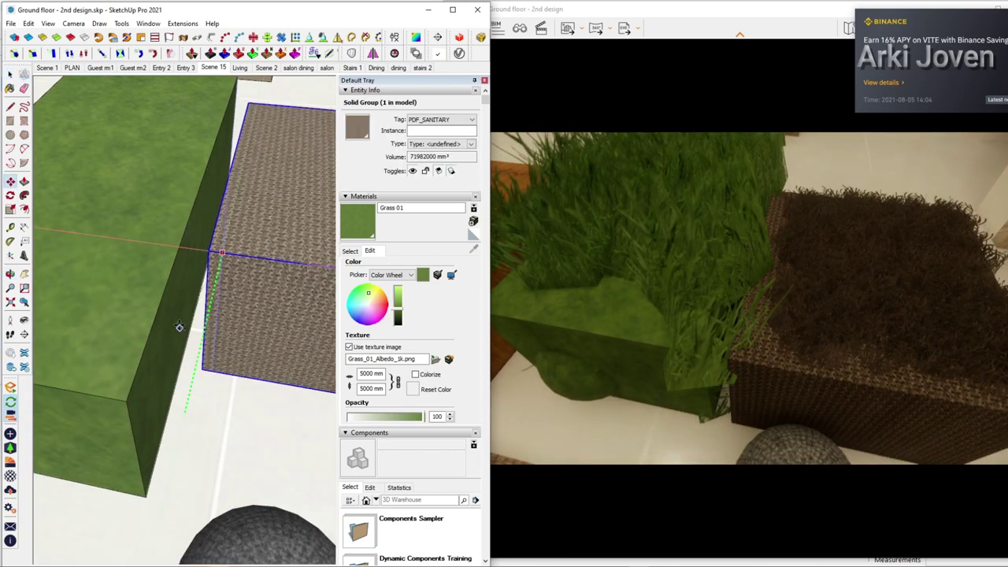
{"action": "left_click", "coordinate": [193, 202]}
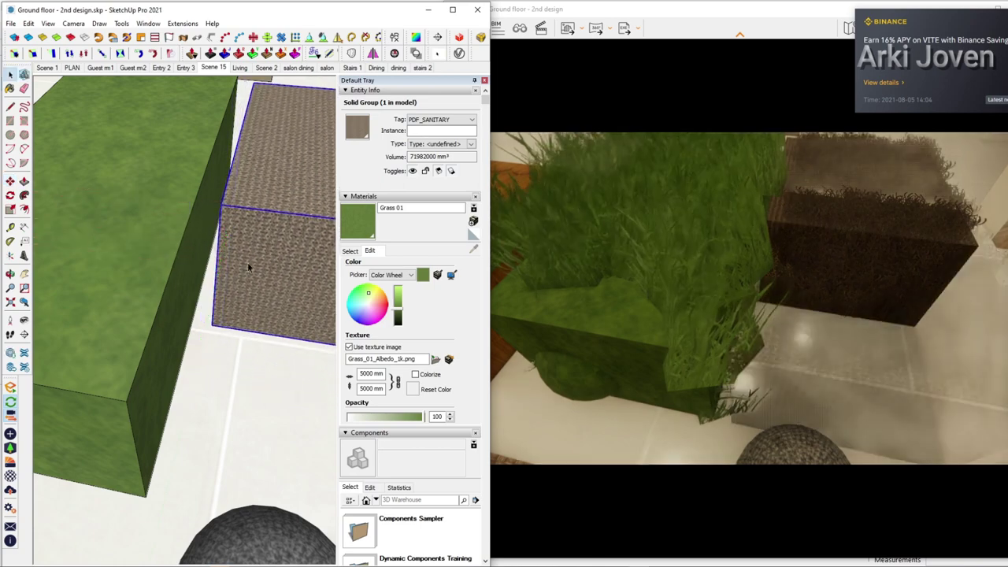
{"action": "double_click", "coordinate": [248, 263]}
{"action": "key", "text": "ctrl+z"}
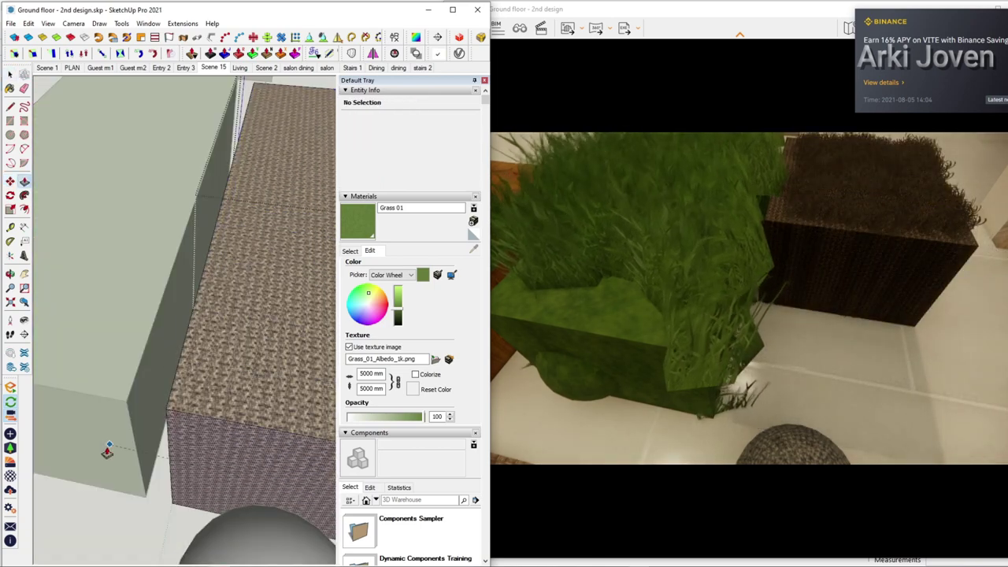
{"action": "key", "text": "space"}
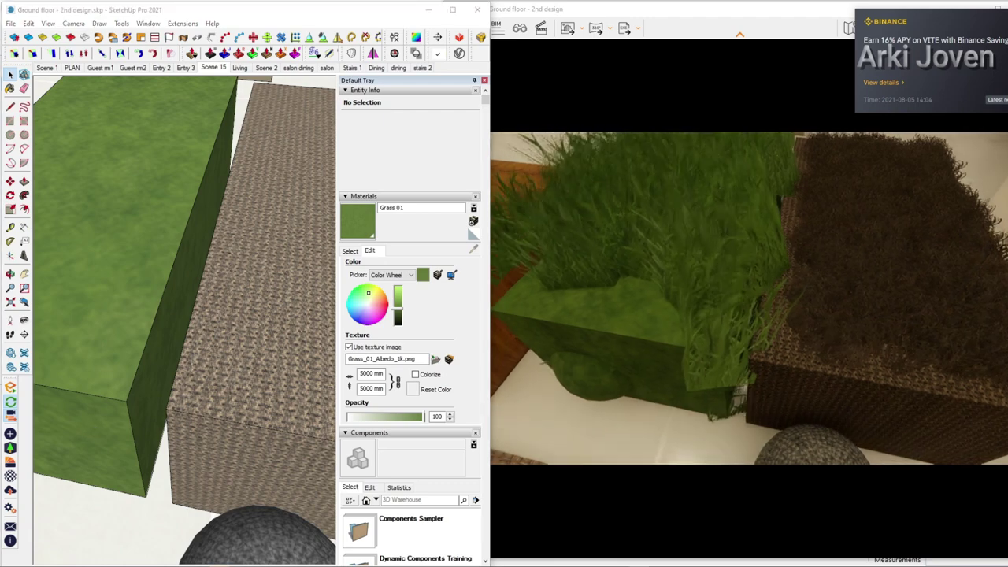
{"action": "mouse_move", "coordinate": [640, 399]}
{"action": "left_mouse_down"}
{"action": "mouse_move", "coordinate": [704, 380]}
{"action": "mouse_move", "coordinate": [734, 436]}
{"action": "left_mouse_up"}
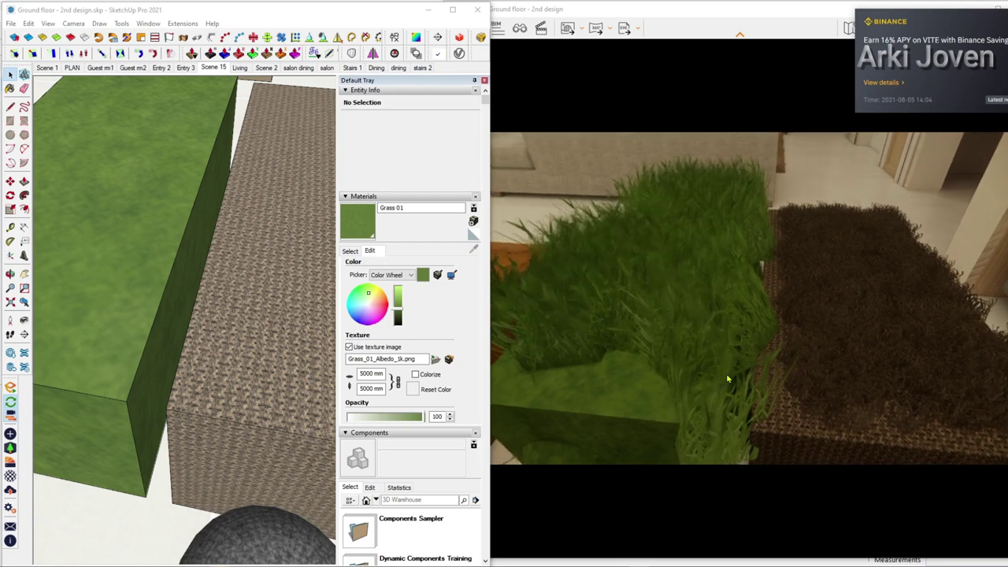
{"action": "scroll", "coordinate": [798, 253], "scroll_direction": "up", "scroll_amount": 3}
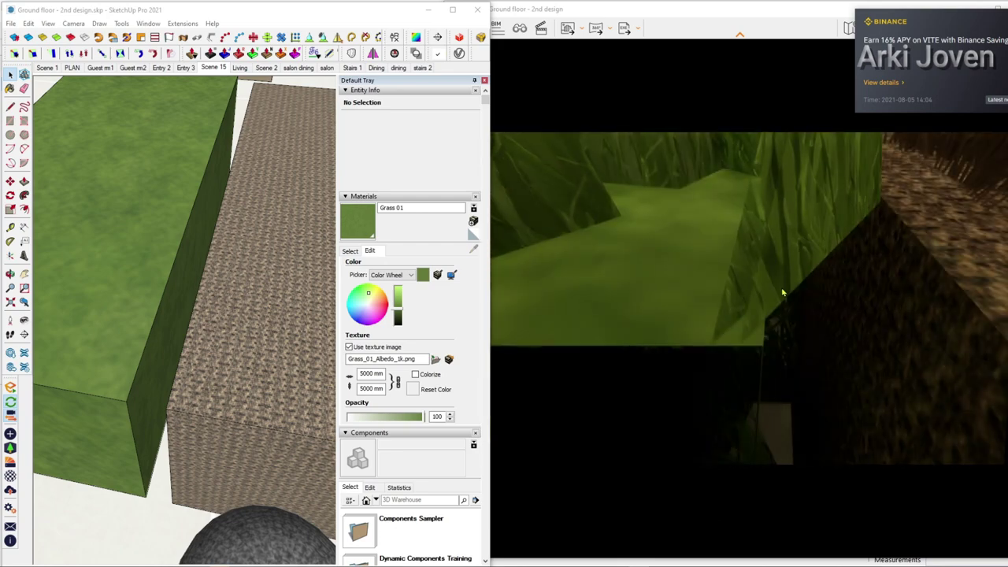
{"action": "scroll", "coordinate": [780, 299], "scroll_direction": "down", "scroll_amount": 3}
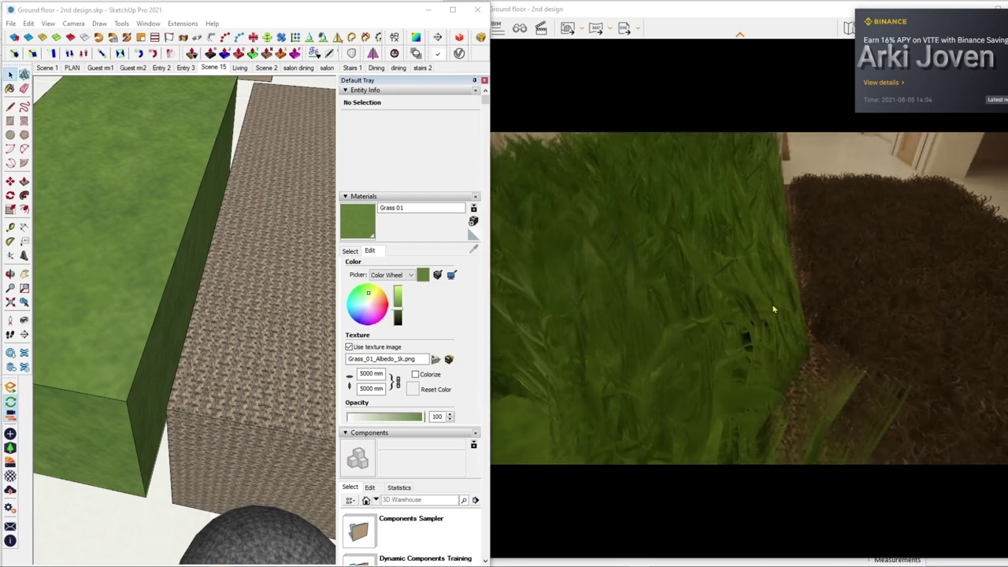
{"action": "scroll", "coordinate": [773, 309], "scroll_direction": "up", "scroll_amount": 2}
{"action": "scroll", "coordinate": [772, 305], "scroll_direction": "down", "scroll_amount": 2}
{"action": "scroll", "coordinate": [768, 299], "scroll_direction": "up", "scroll_amount": 2}
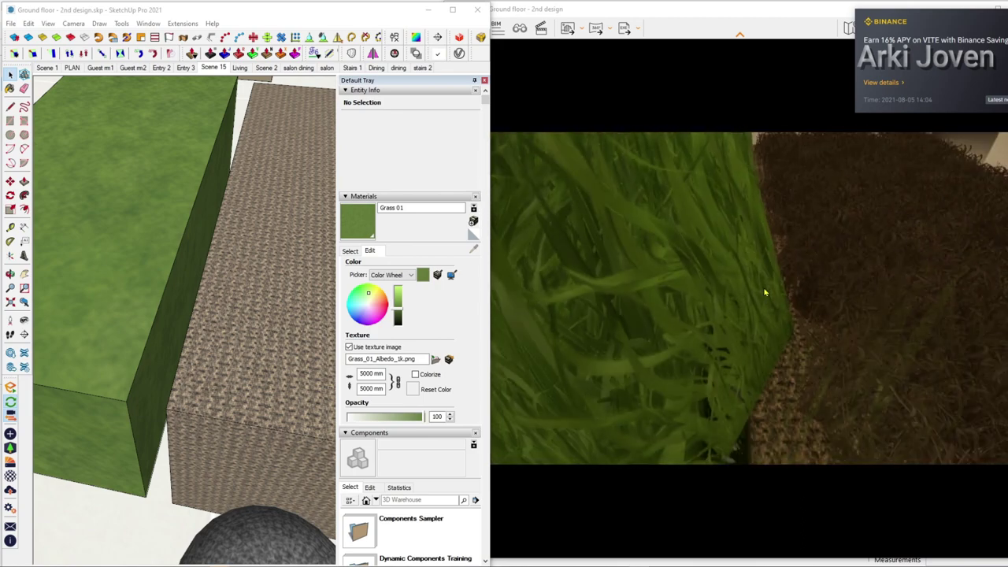
{"action": "scroll", "coordinate": [764, 293], "scroll_direction": "down", "scroll_amount": 2}
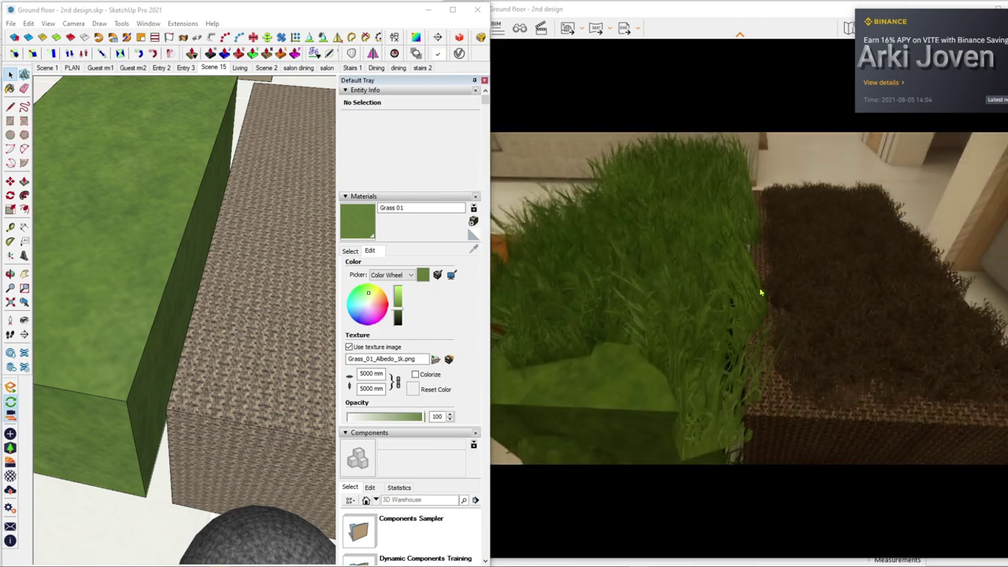
{"action": "scroll", "coordinate": [762, 293], "scroll_direction": "up", "scroll_amount": 2}
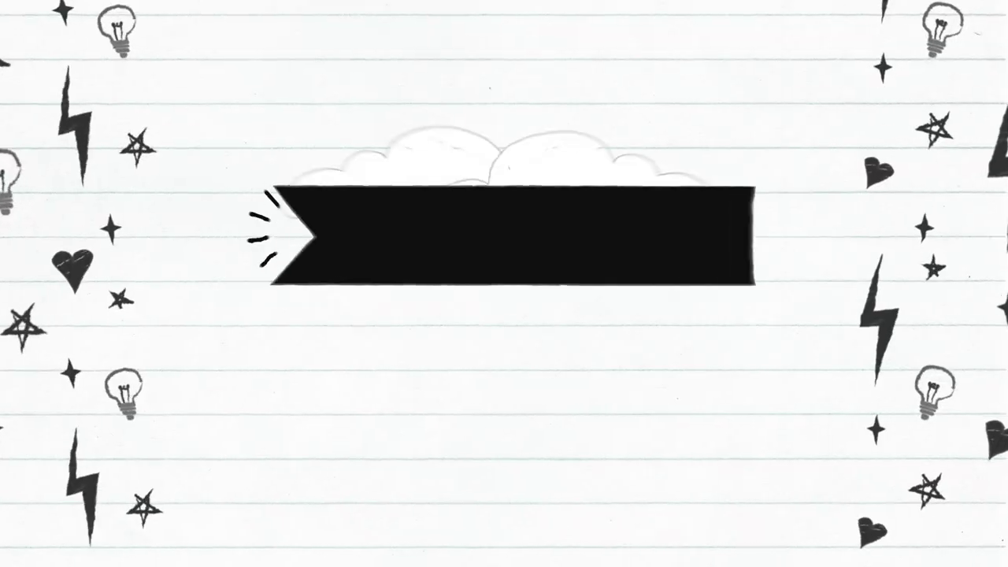